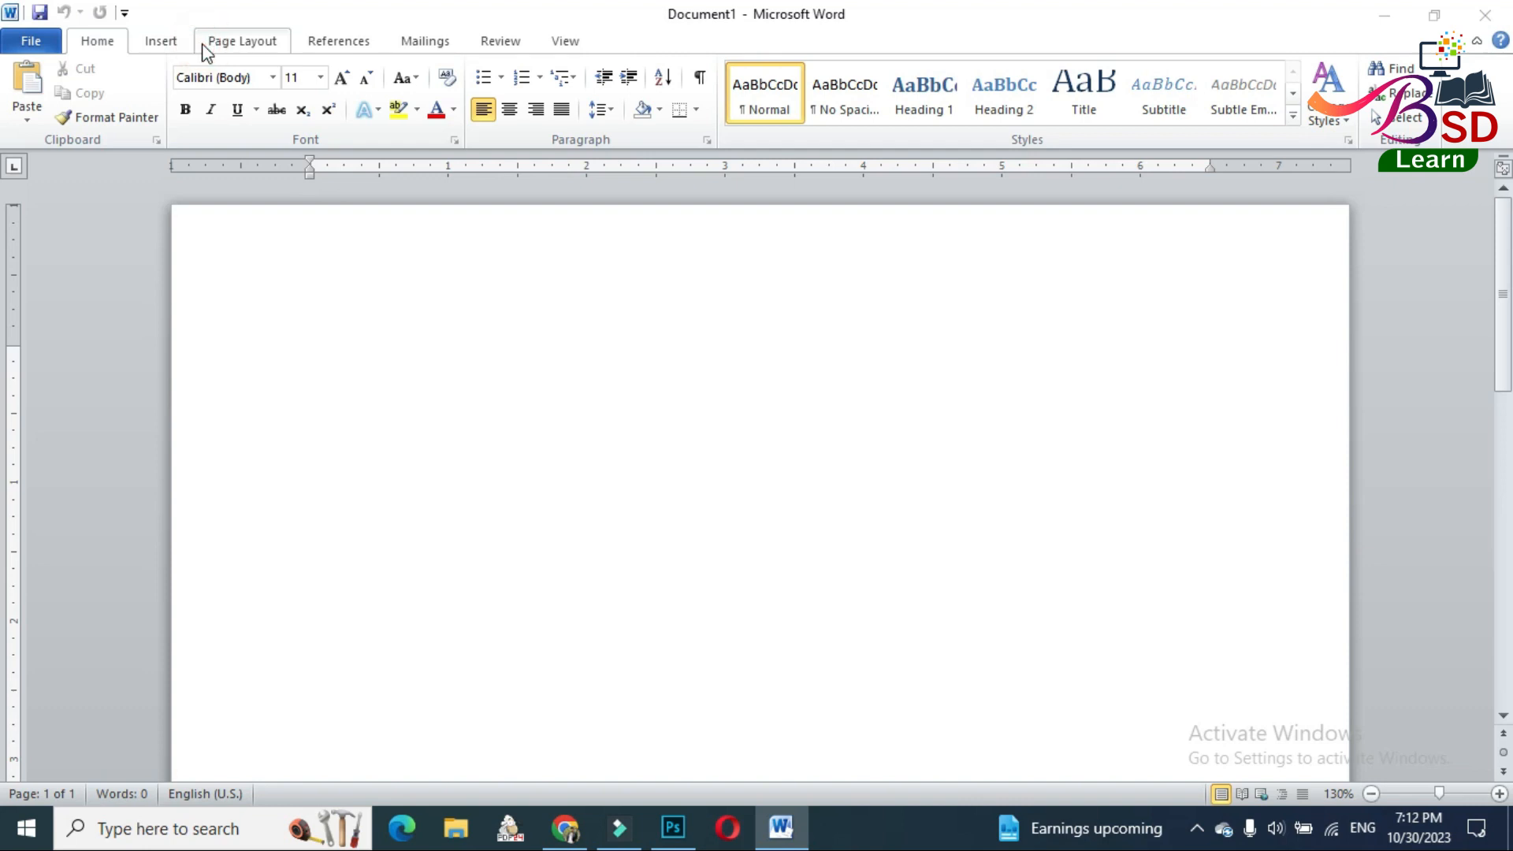
Set the page margins to Narrow, 0.5" on every side.
{"action": "left_click", "coordinate": [203, 46]}
{"action": "left_click", "coordinate": [164, 90]}
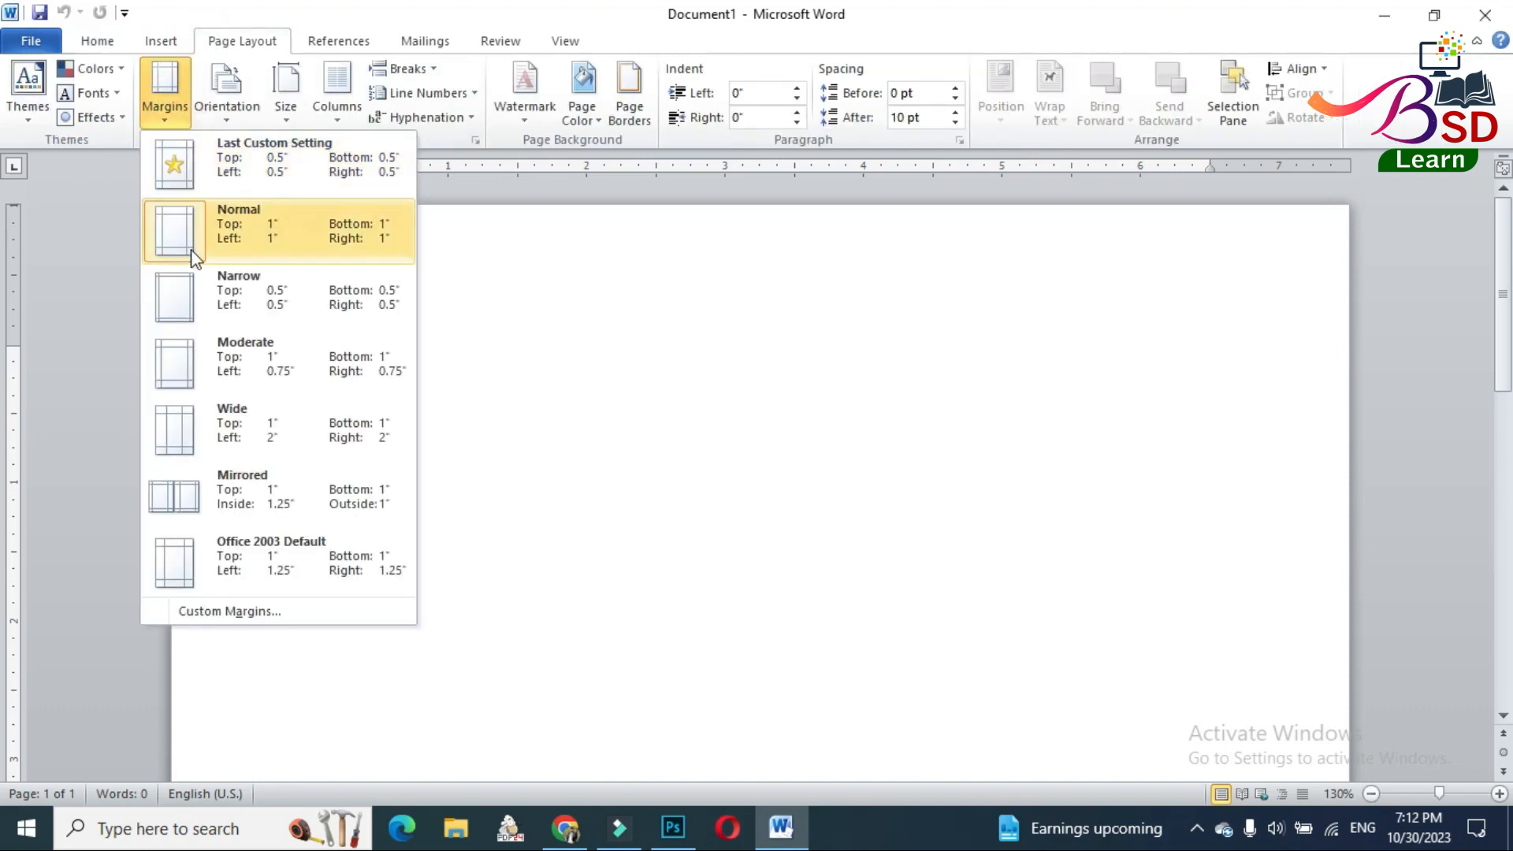
{"action": "left_click", "coordinate": [252, 305]}
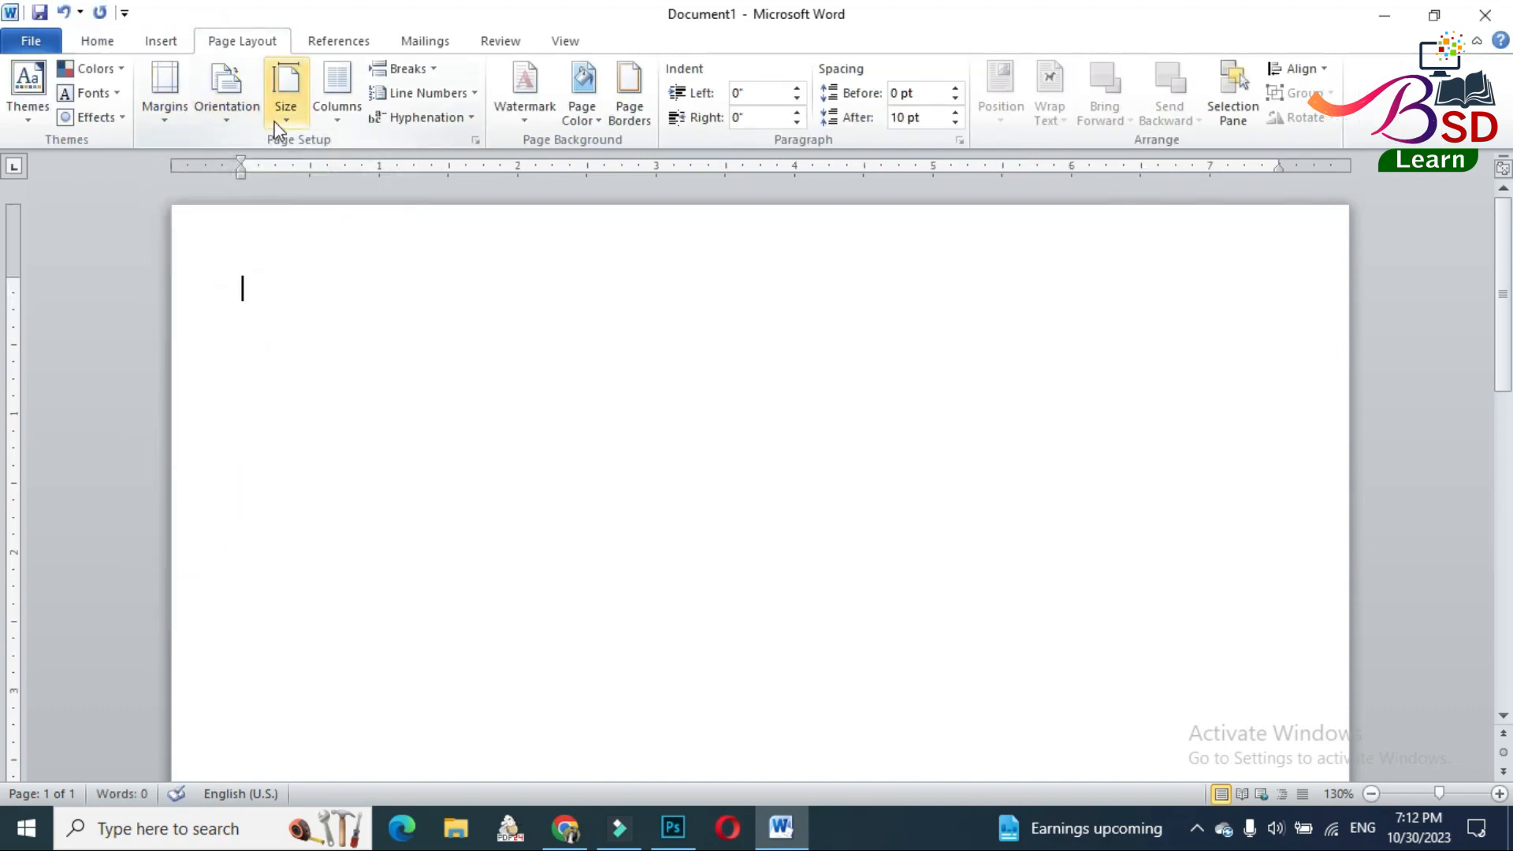
Set the paper size to 4 x 6 in and the page orientation to Landscape.
{"action": "left_click", "coordinate": [275, 120]}
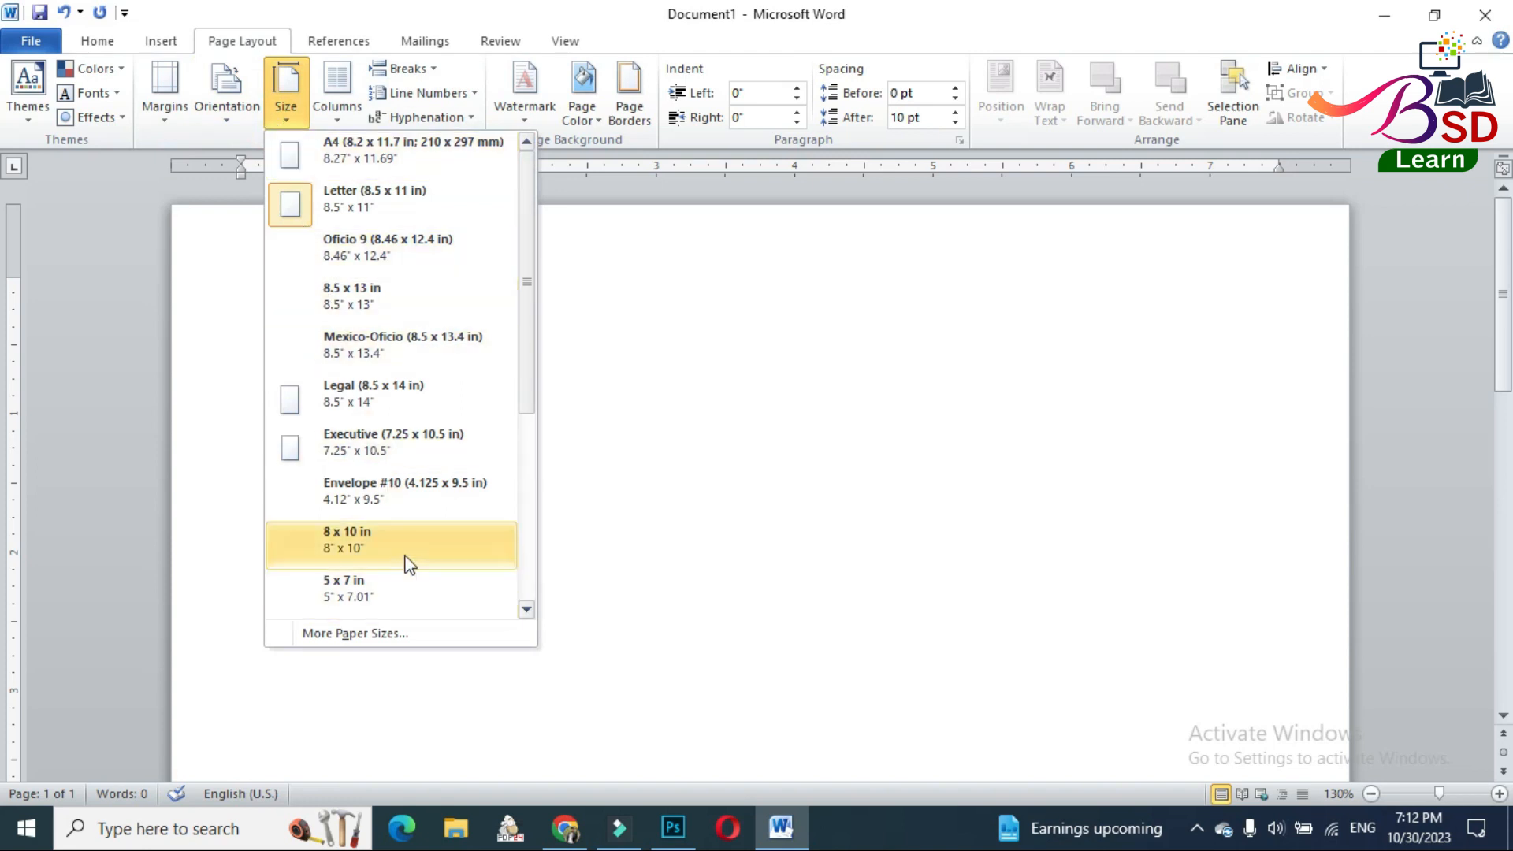
{"action": "scroll", "coordinate": [409, 317], "scroll_direction": "down", "scroll_amount": 2}
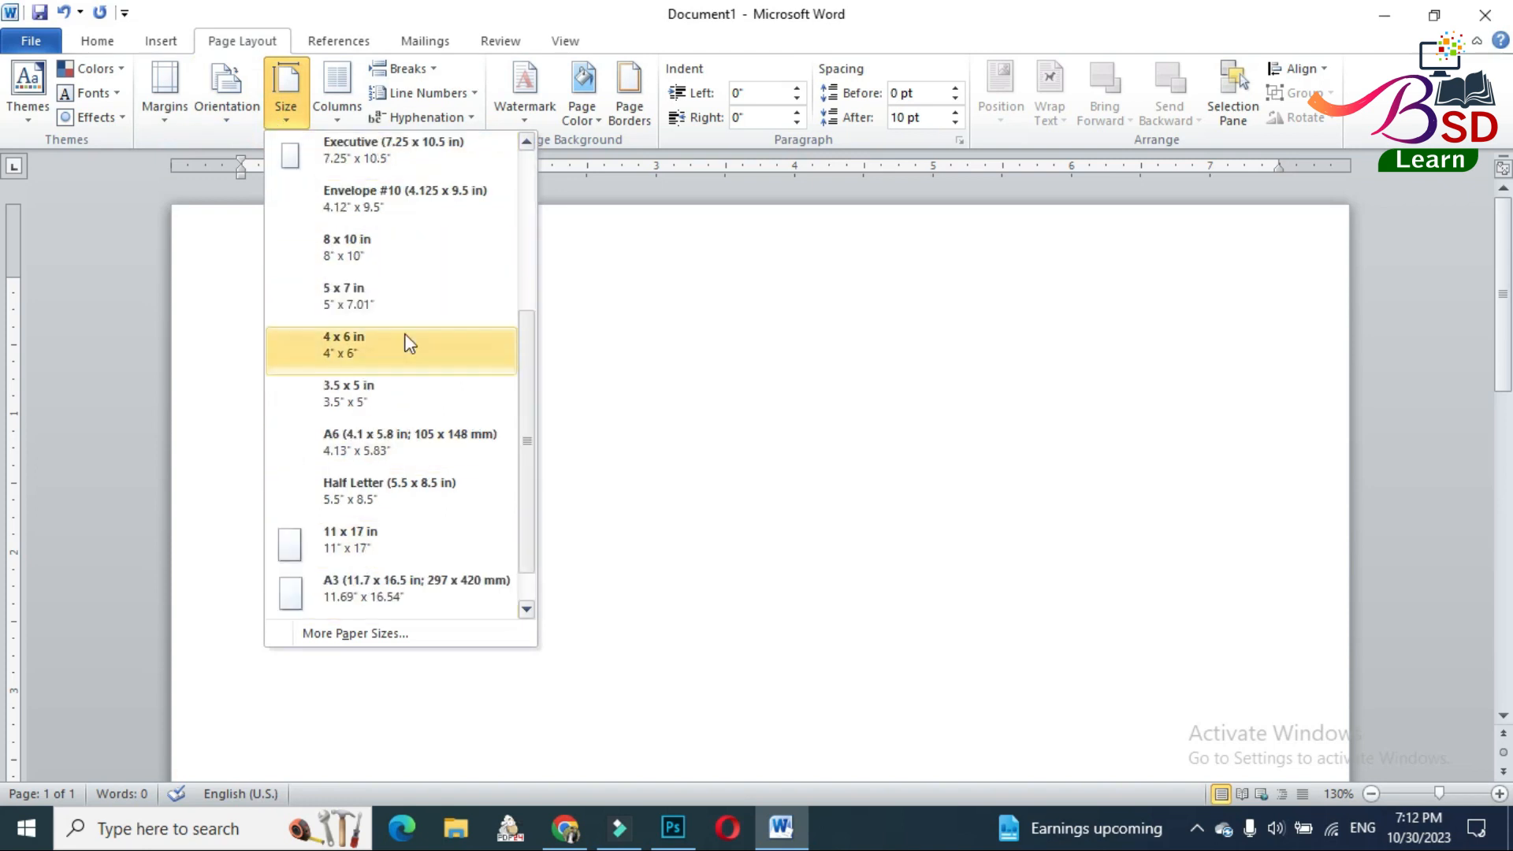
{"action": "left_click", "coordinate": [409, 341]}
{"action": "left_click", "coordinate": [227, 94]}
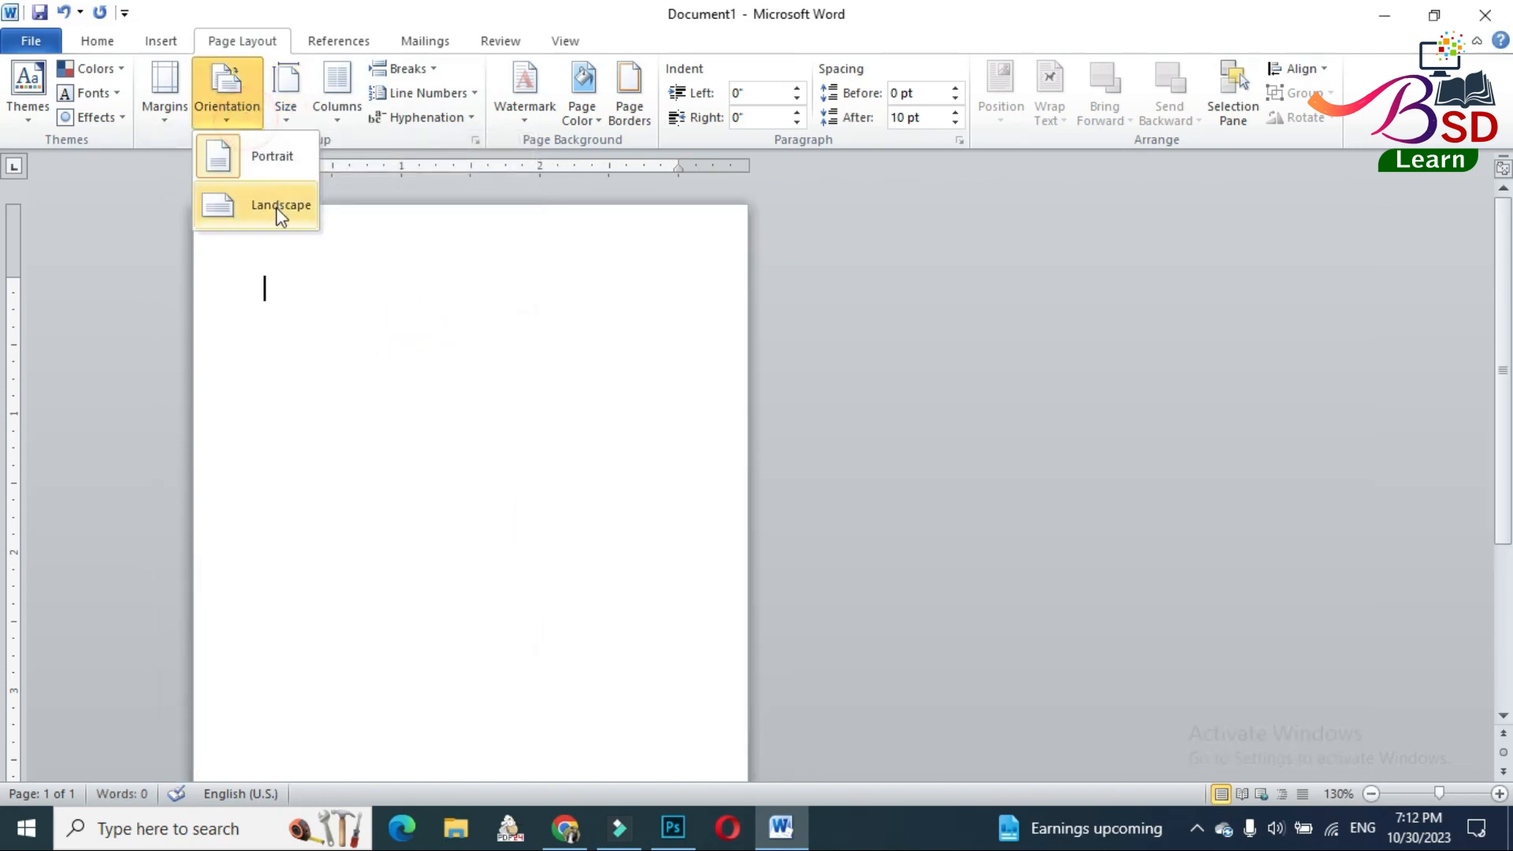
{"action": "left_click", "coordinate": [272, 209]}
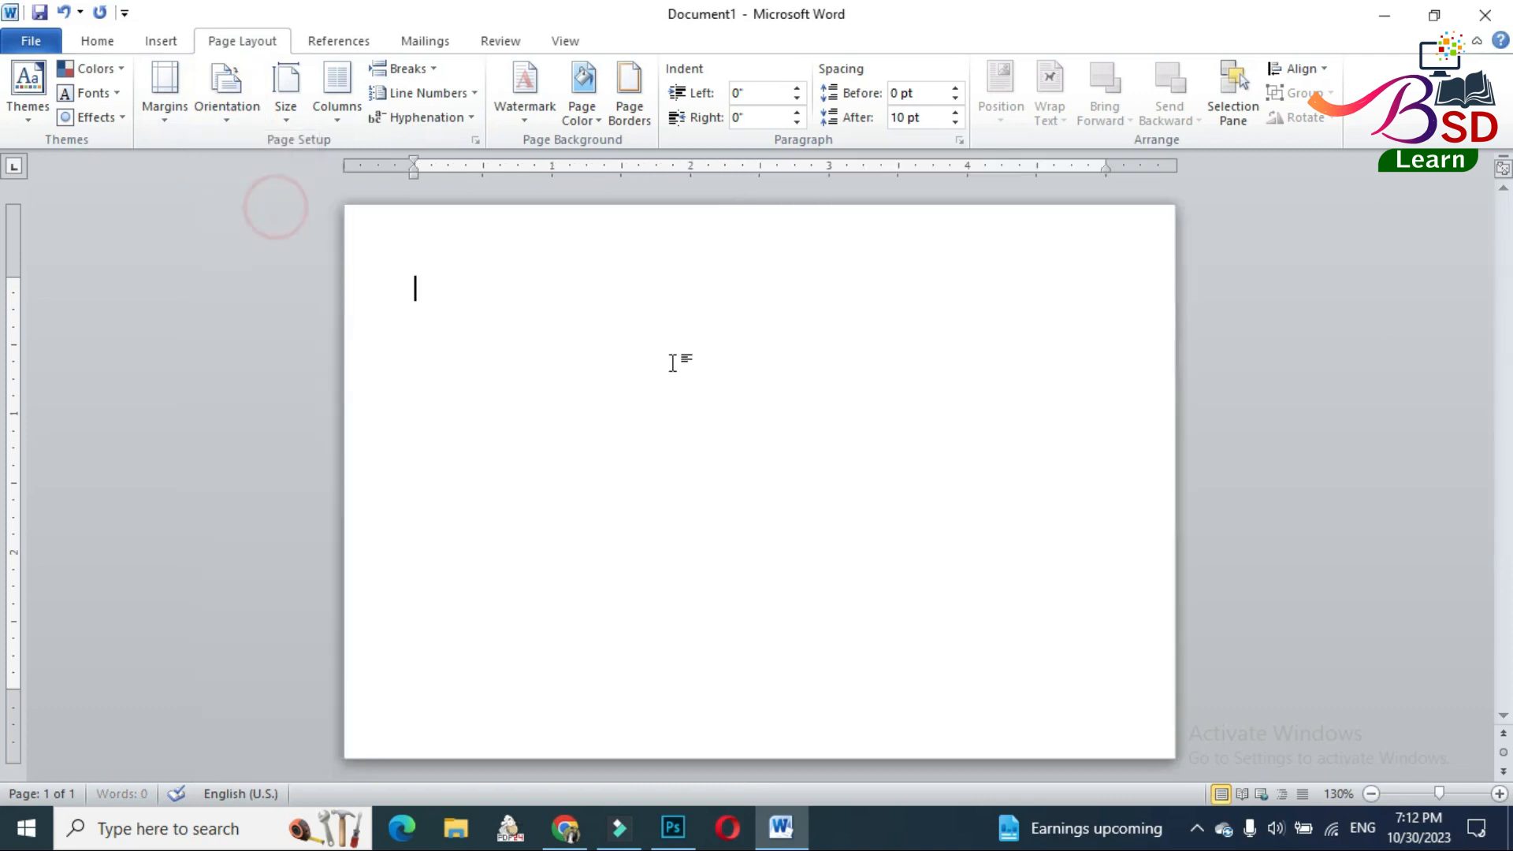
Draw a circle about 4 inches wide and position it so it runs off the page's upper-right corner.
{"action": "left_click", "coordinate": [161, 41]}
{"action": "left_click", "coordinate": [326, 91]}
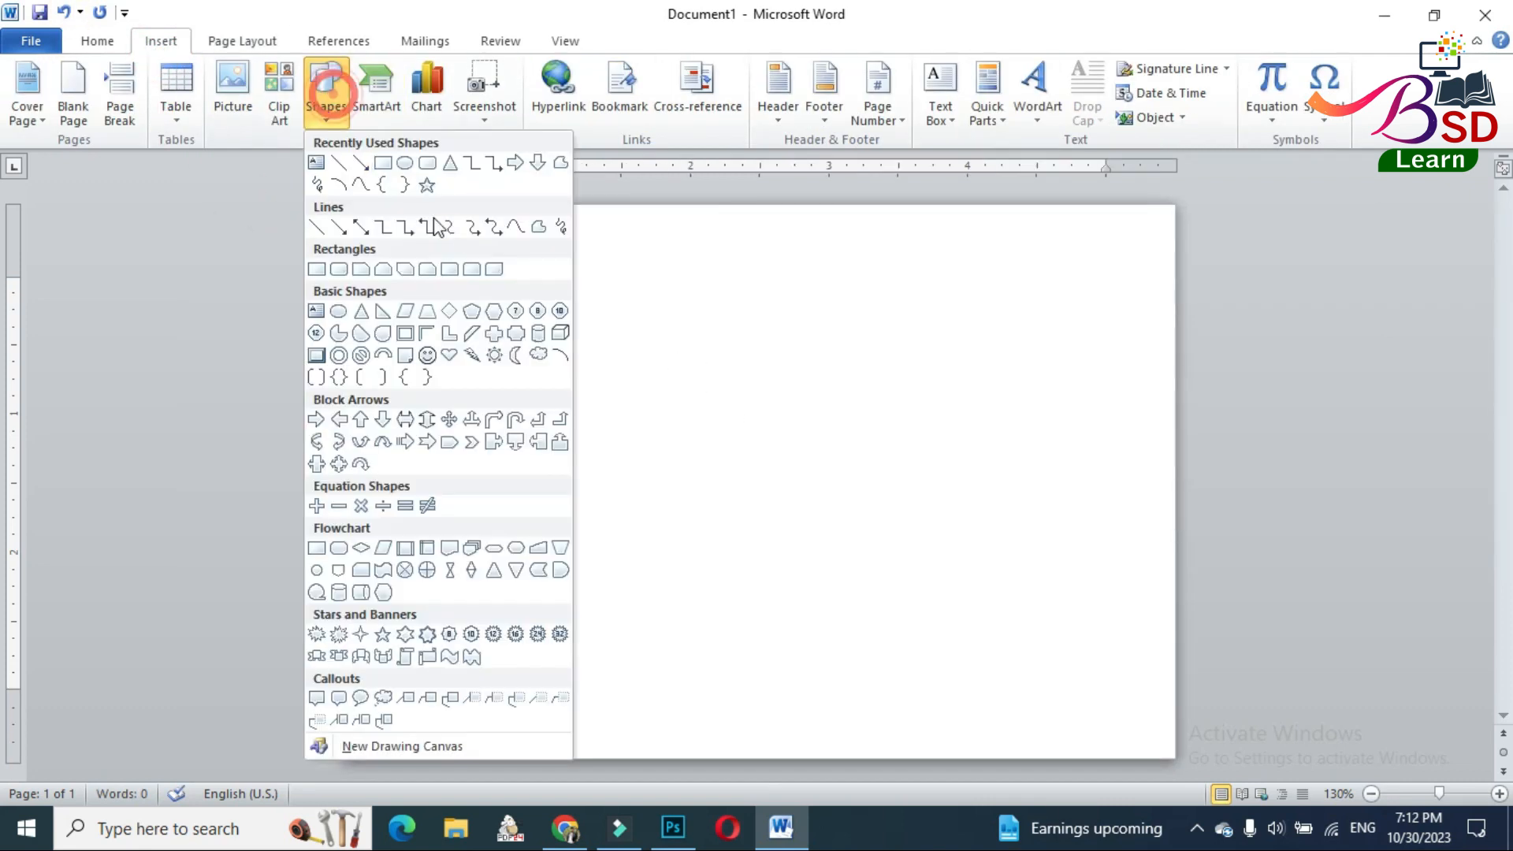
{"action": "left_click", "coordinate": [340, 312]}
{"action": "left_click_drag", "start_coordinate": [685, 208], "coordinate": [1254, 633]}
{"action": "left_click_drag", "start_coordinate": [1129, 527], "coordinate": [1096, 394]}
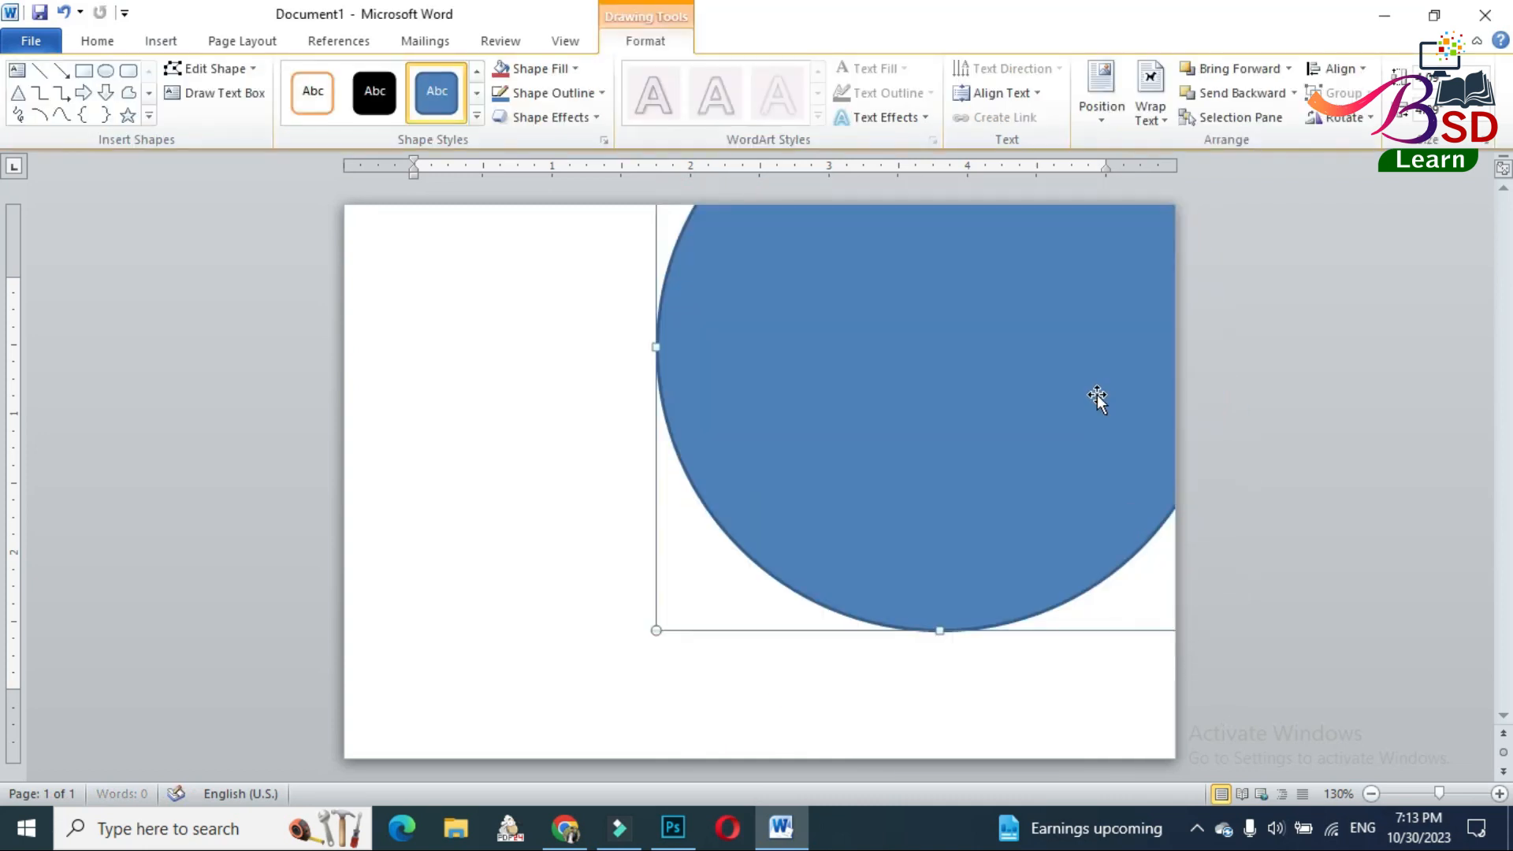
Remove the circle's outline and fill it with light gray.
{"action": "left_click", "coordinate": [595, 92]}
{"action": "left_click", "coordinate": [526, 275]}
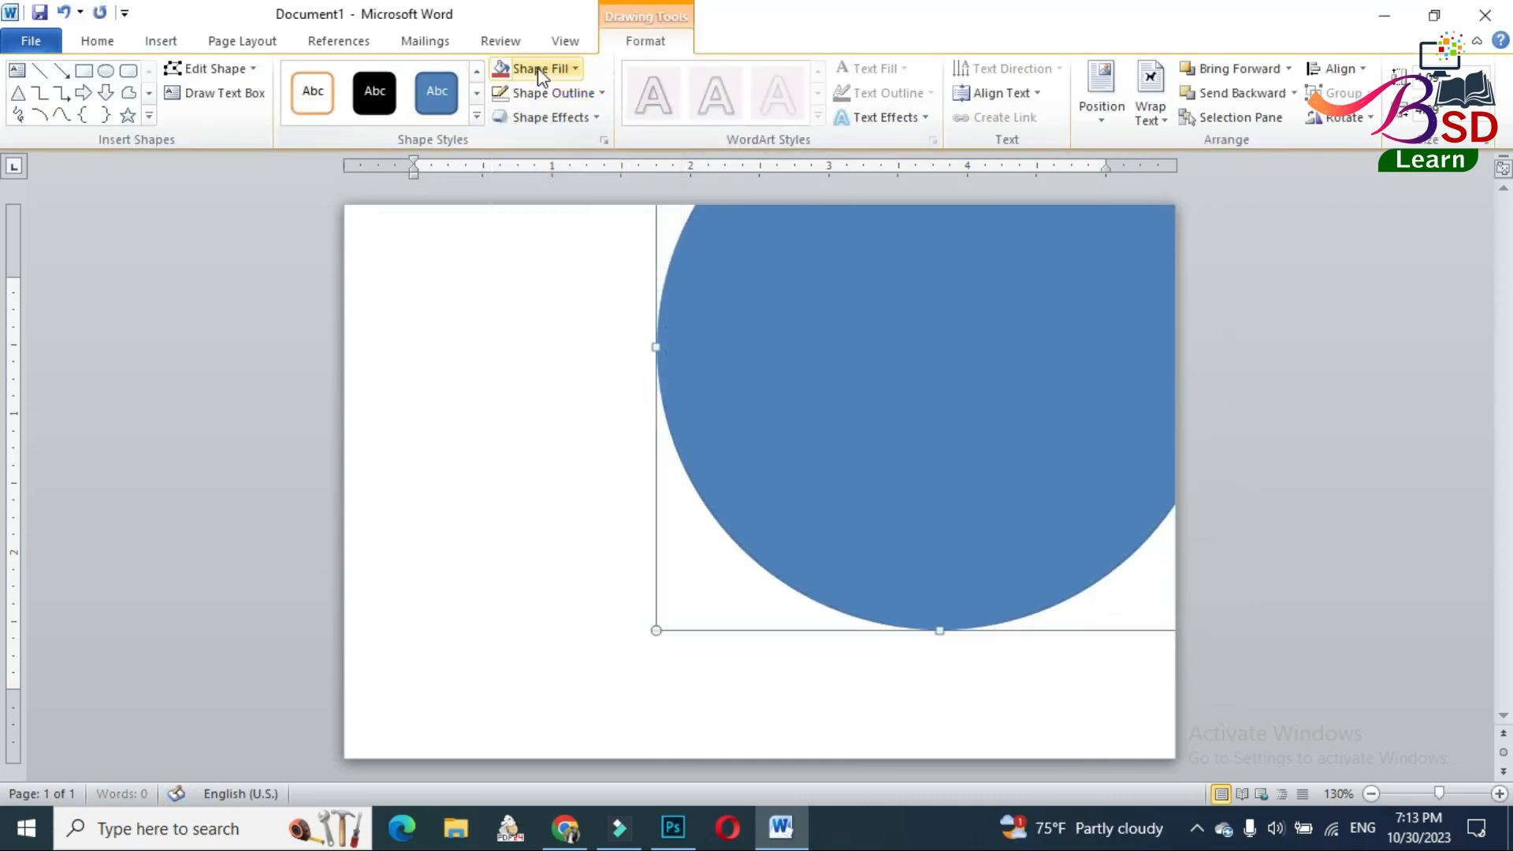
{"action": "left_click", "coordinate": [539, 69]}
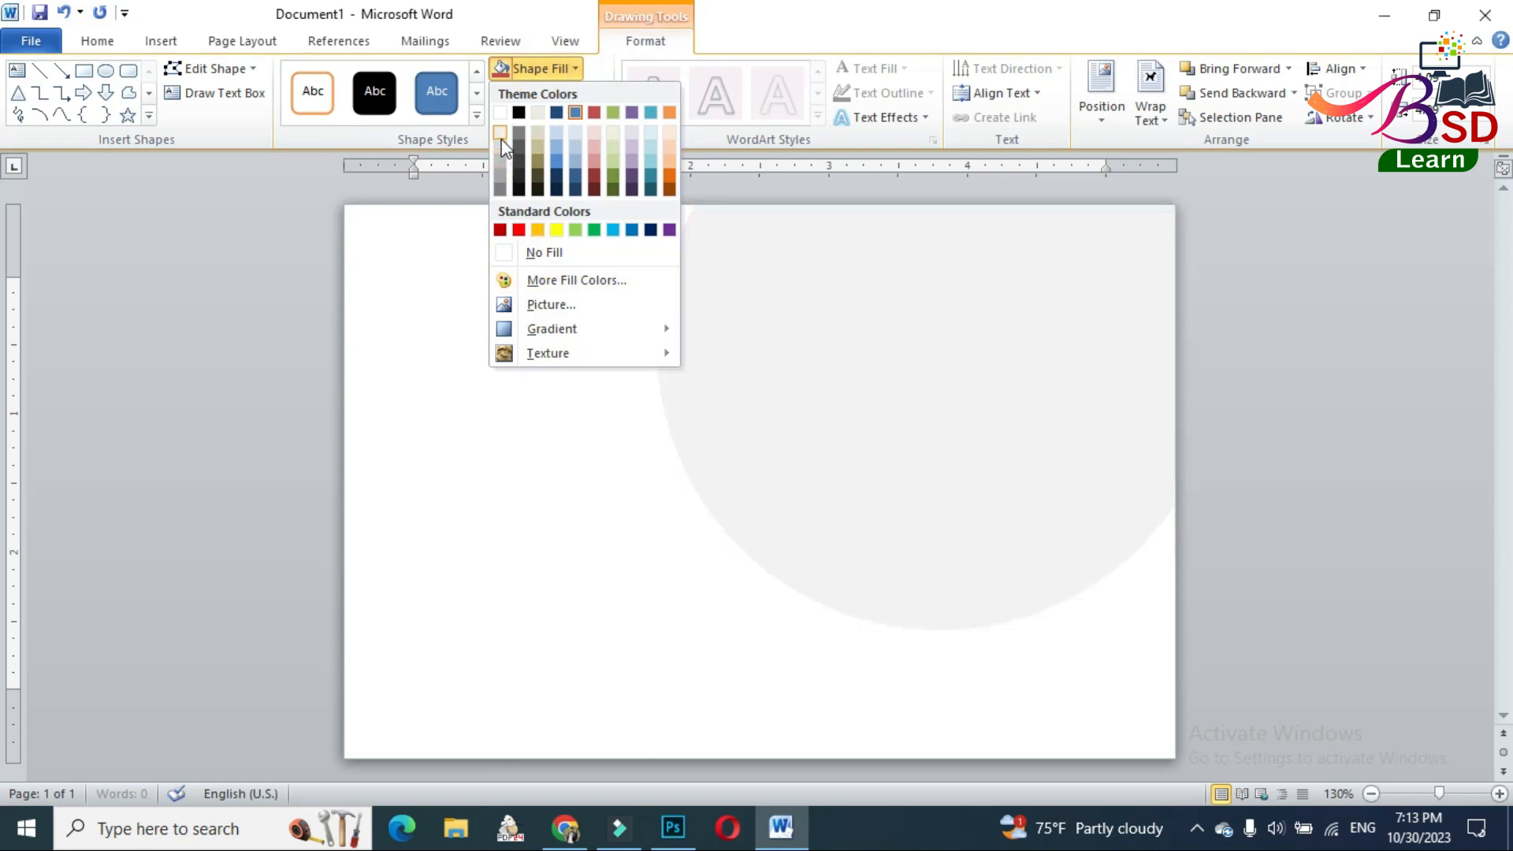
{"action": "left_click", "coordinate": [499, 146]}
Add an outer shadow falling toward the lower left to the gray circle.
{"action": "left_click", "coordinate": [531, 117]}
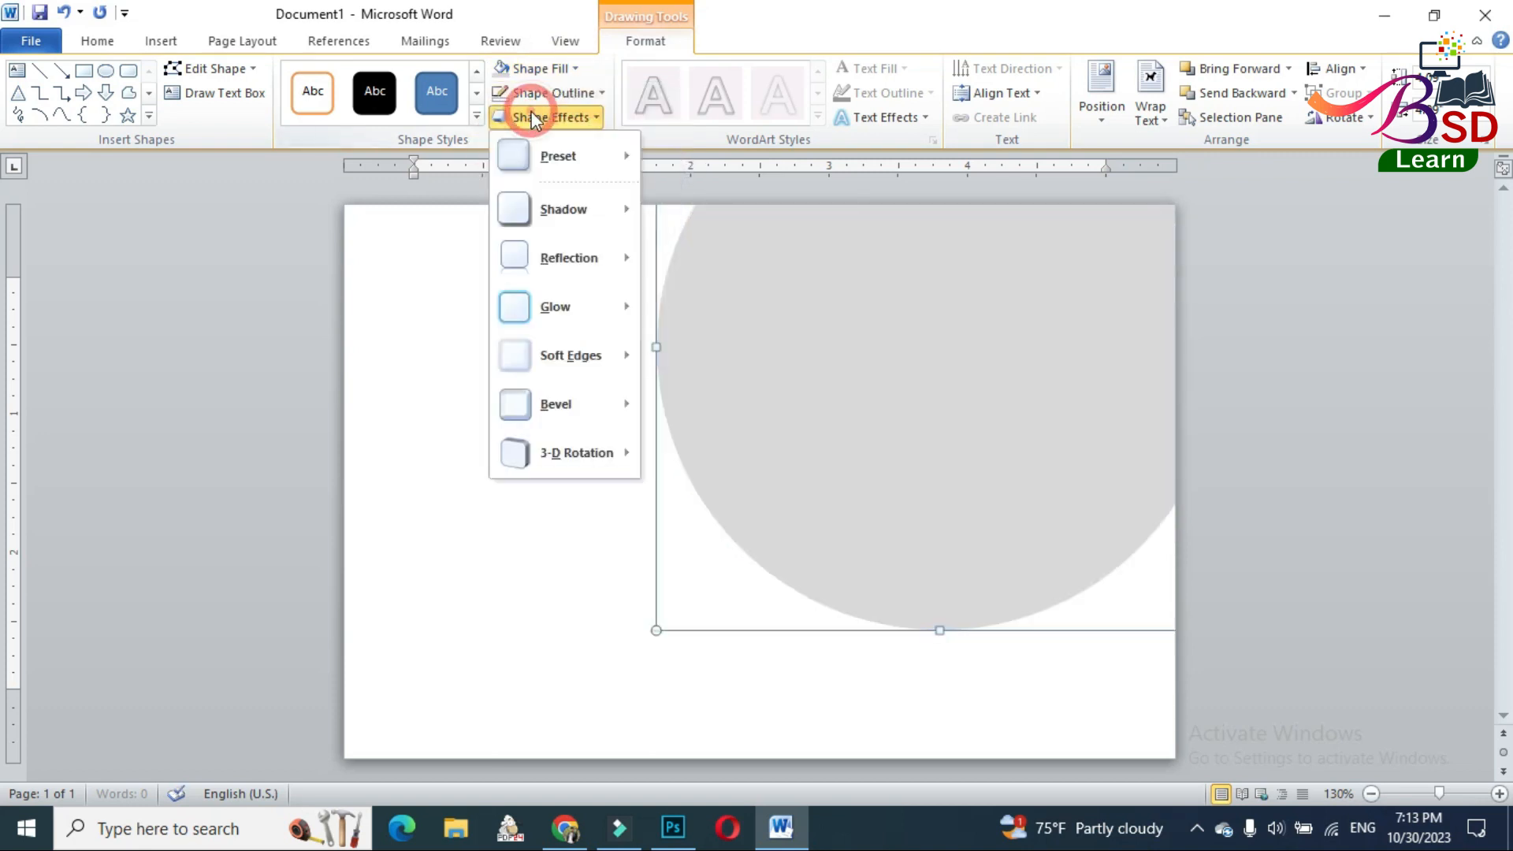
{"action": "mouse_move", "coordinate": [565, 207]}
{"action": "left_click", "coordinate": [794, 319]}
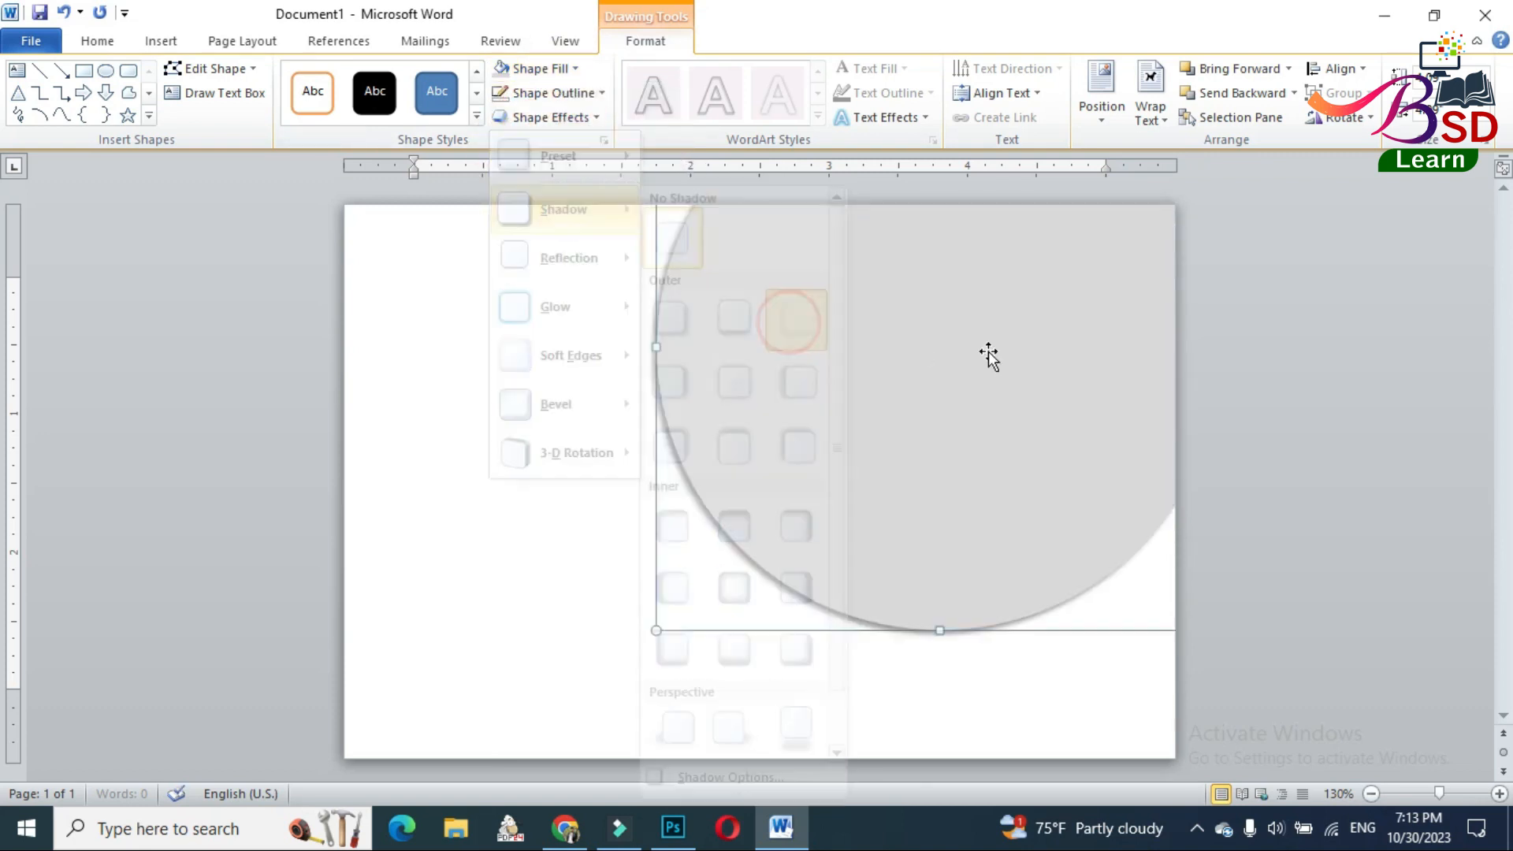
{"action": "left_click", "coordinate": [1274, 369]}
Draw a second circle about 4 inches wide, place it over the page's lower-left corner, and shrink it slightly.
{"action": "left_click", "coordinate": [160, 40]}
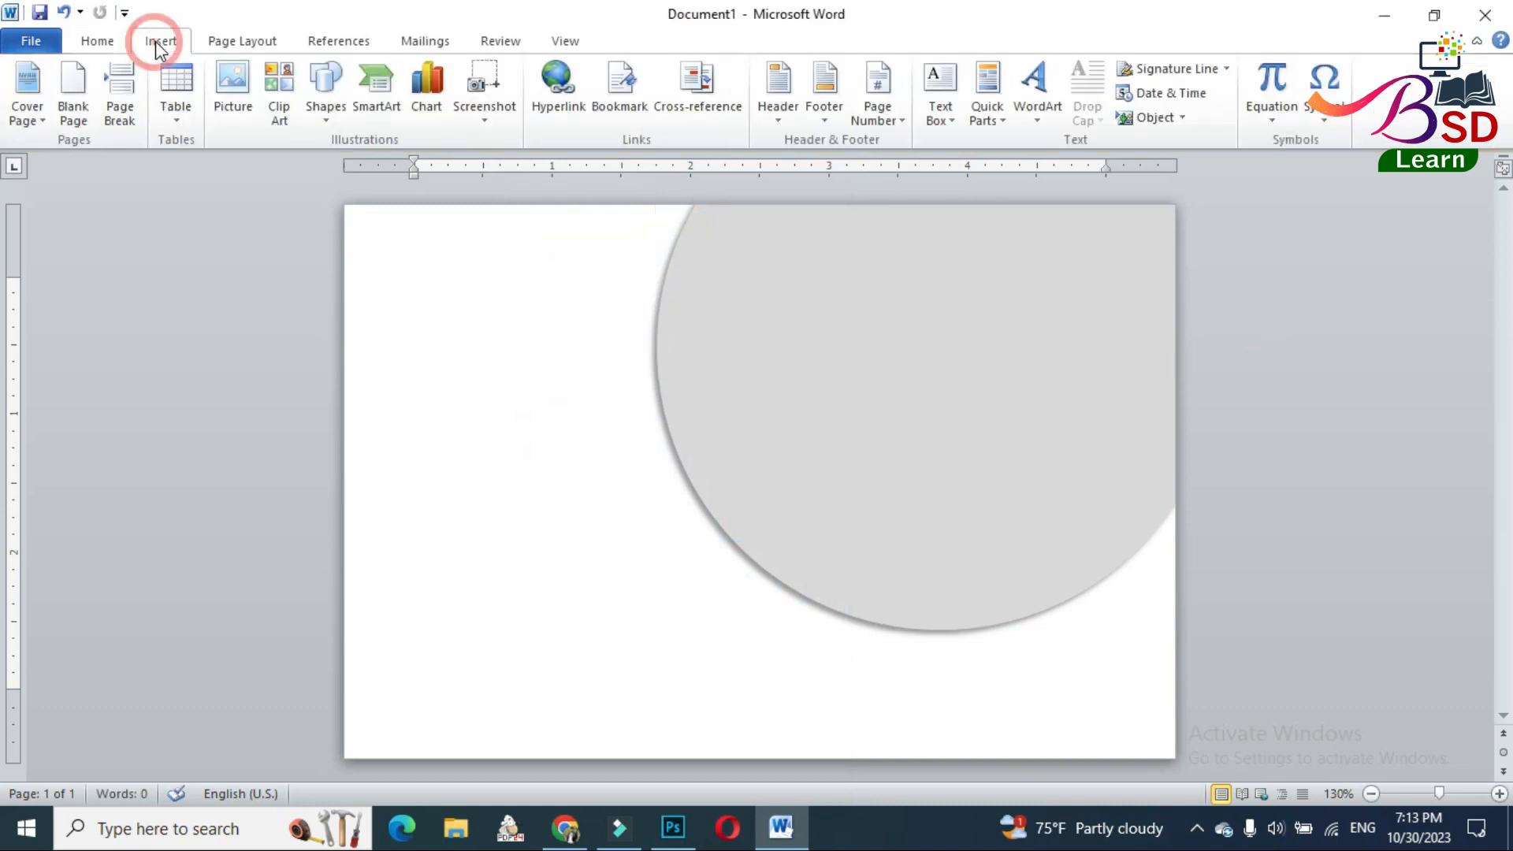
{"action": "left_click", "coordinate": [327, 106]}
{"action": "left_click", "coordinate": [341, 311]}
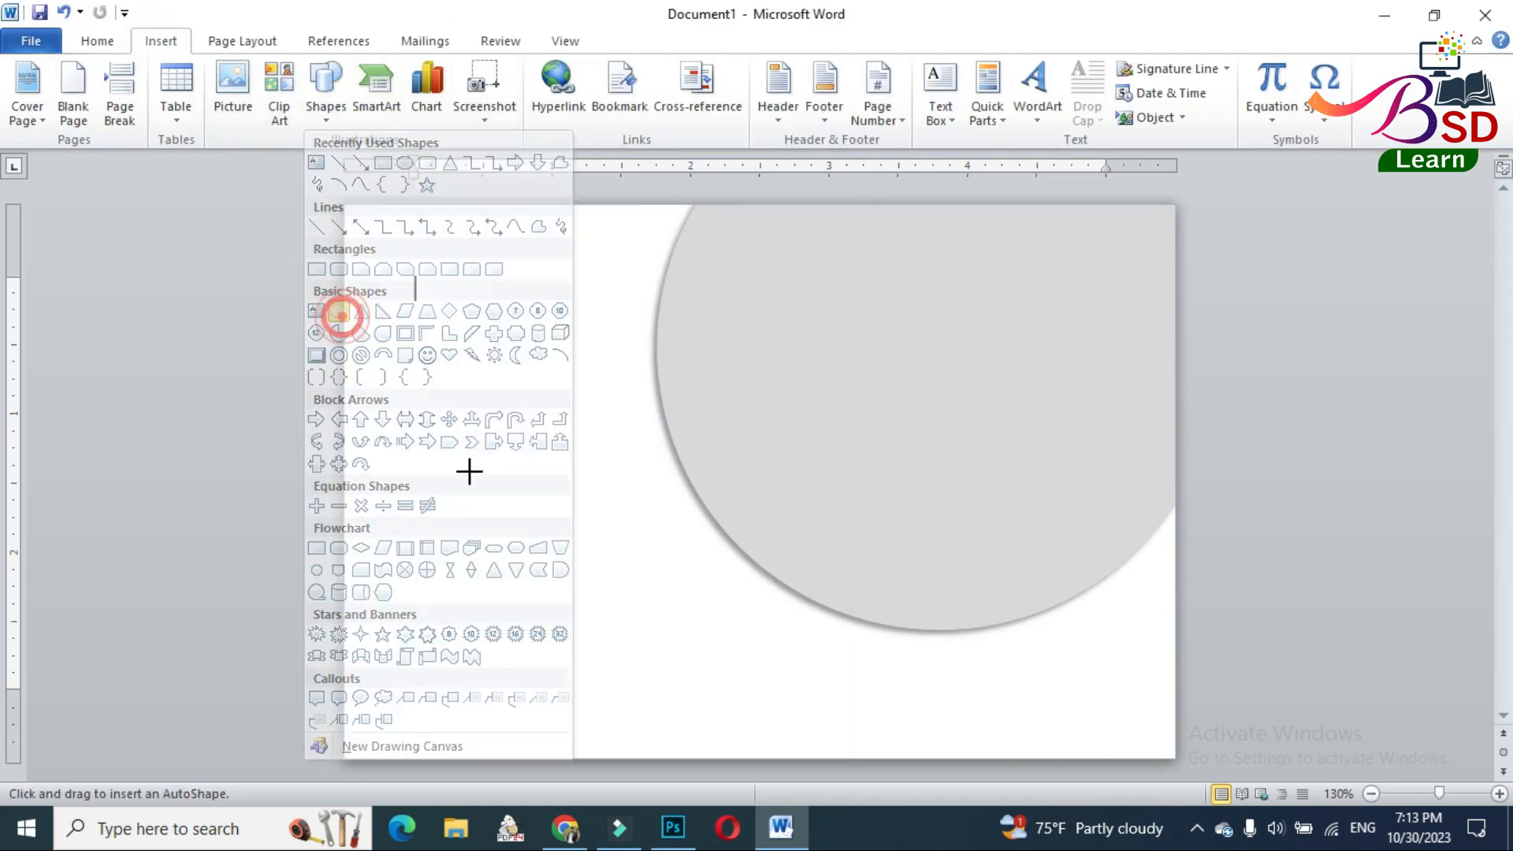
{"action": "mouse_move", "coordinate": [347, 468]}
{"action": "left_mouse_down"}
{"action": "mouse_move", "coordinate": [760, 693]}
{"action": "mouse_move", "coordinate": [910, 737]}
{"action": "left_mouse_up"}
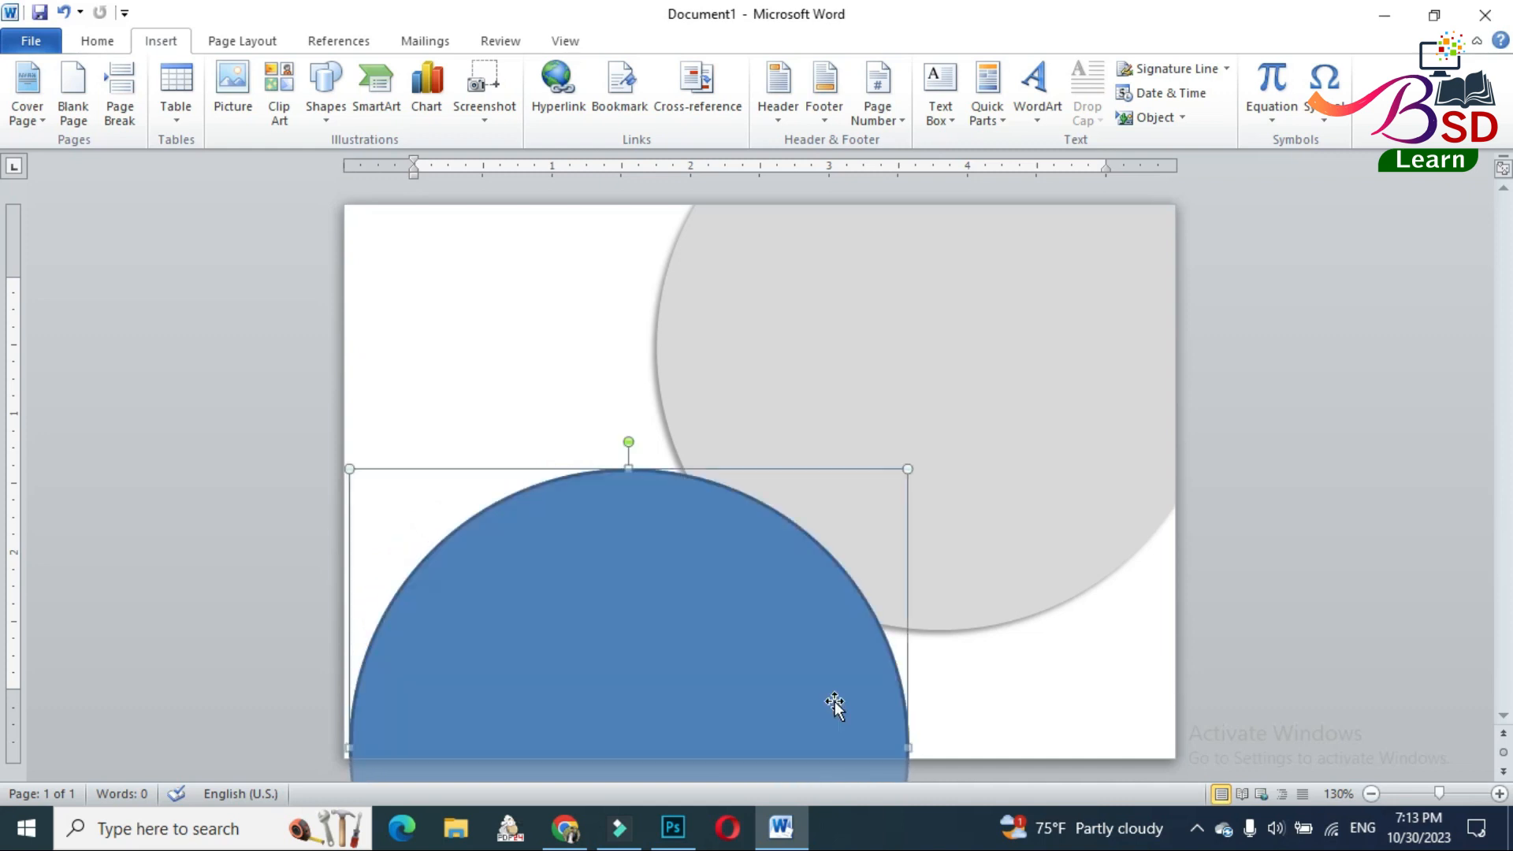
{"action": "left_click_drag", "start_coordinate": [725, 577], "coordinate": [603, 563]}
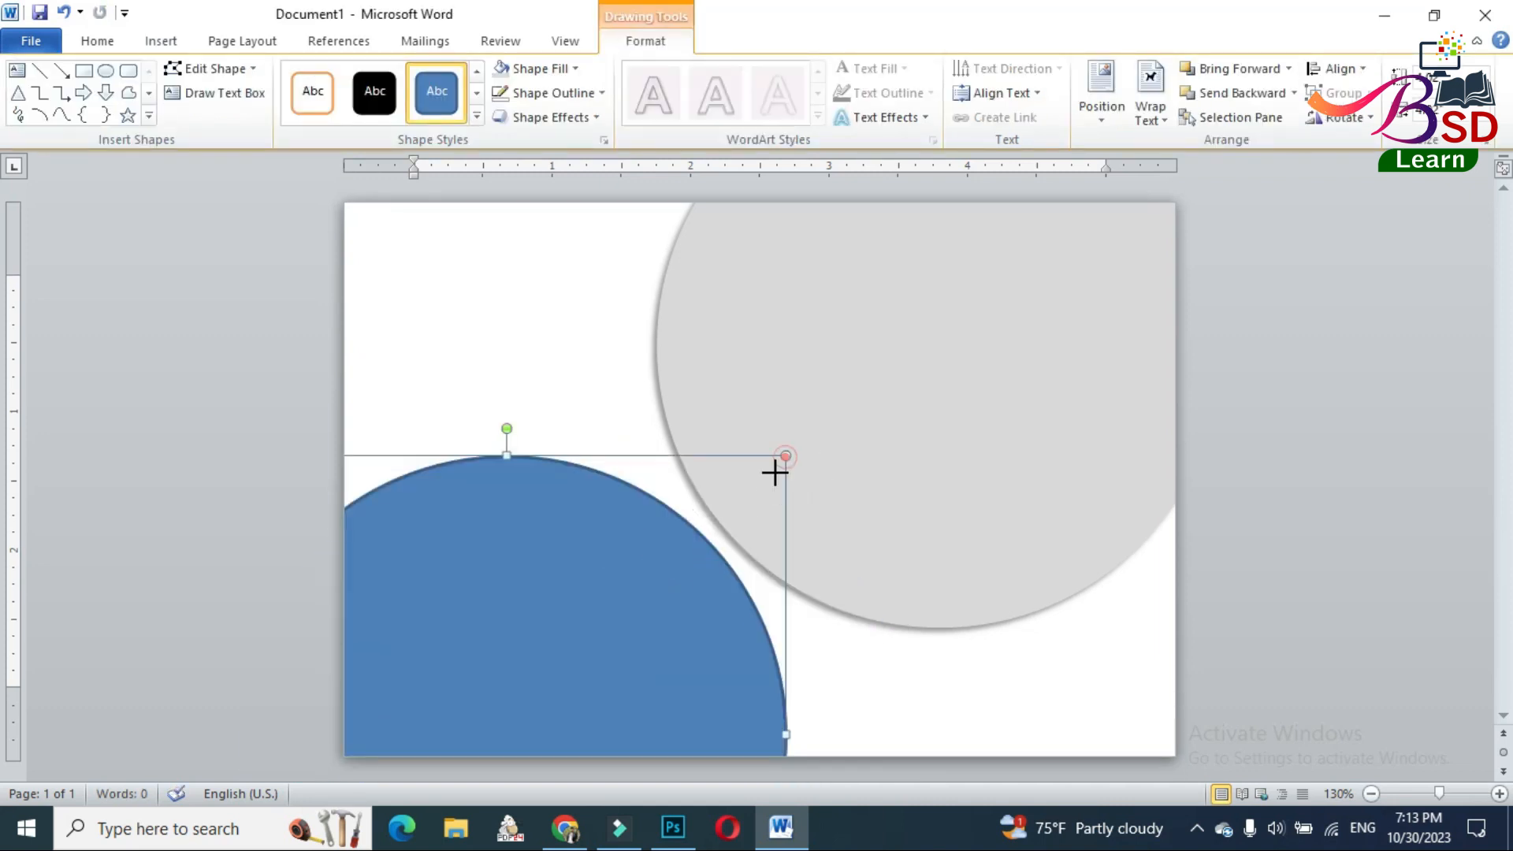
{"action": "left_click_drag", "start_coordinate": [775, 472], "coordinate": [749, 518]}
Move the gray circle up and the blue circle slightly up and right to leave a gap between them.
{"action": "left_click", "coordinate": [841, 486]}
{"action": "left_click_drag", "start_coordinate": [917, 421], "coordinate": [902, 350]}
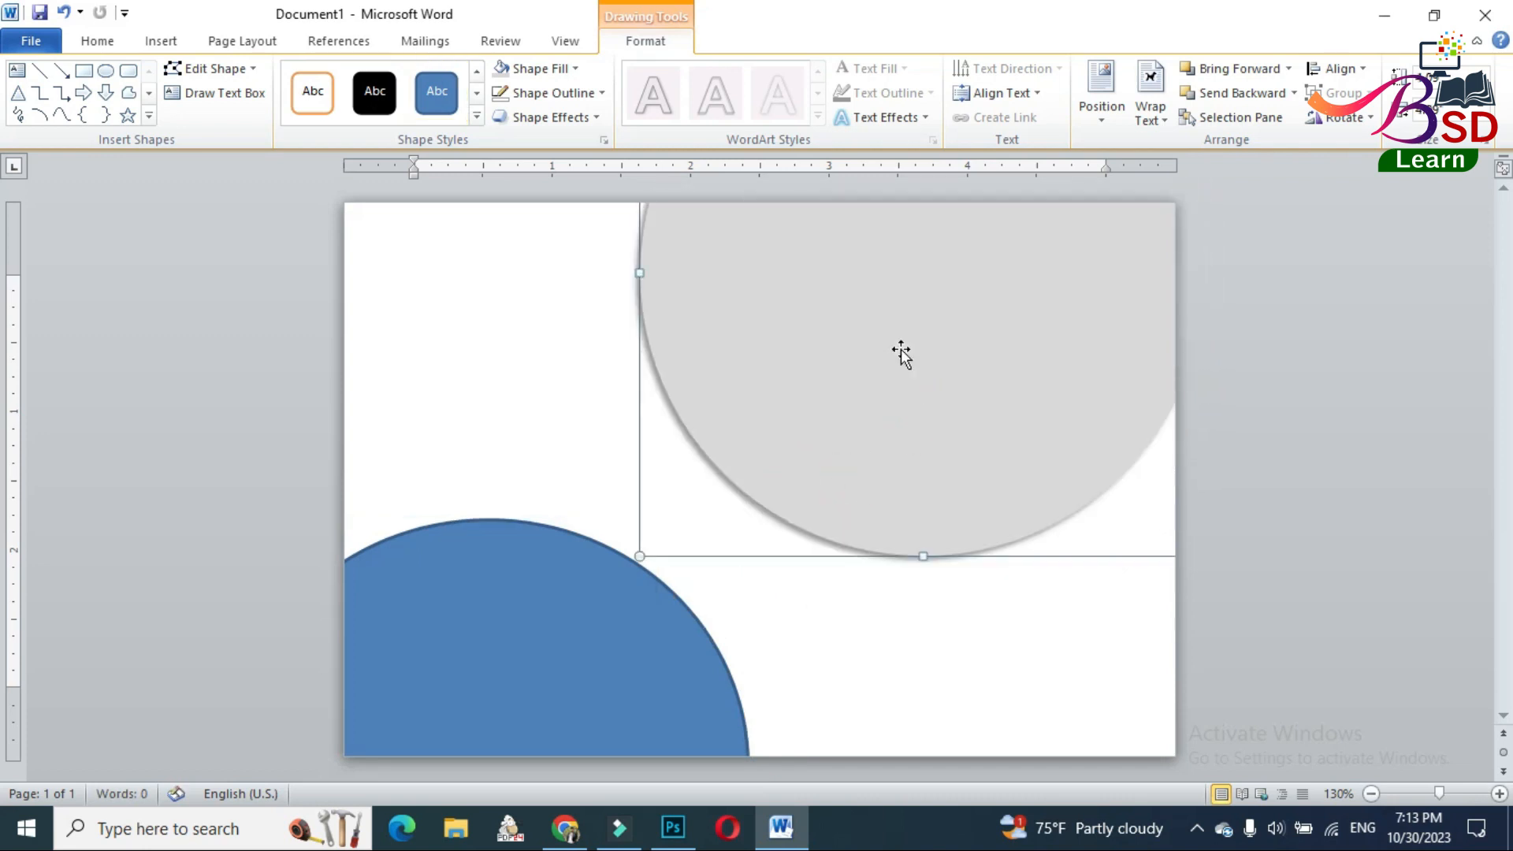
{"action": "left_click_drag", "start_coordinate": [623, 602], "coordinate": [643, 589]}
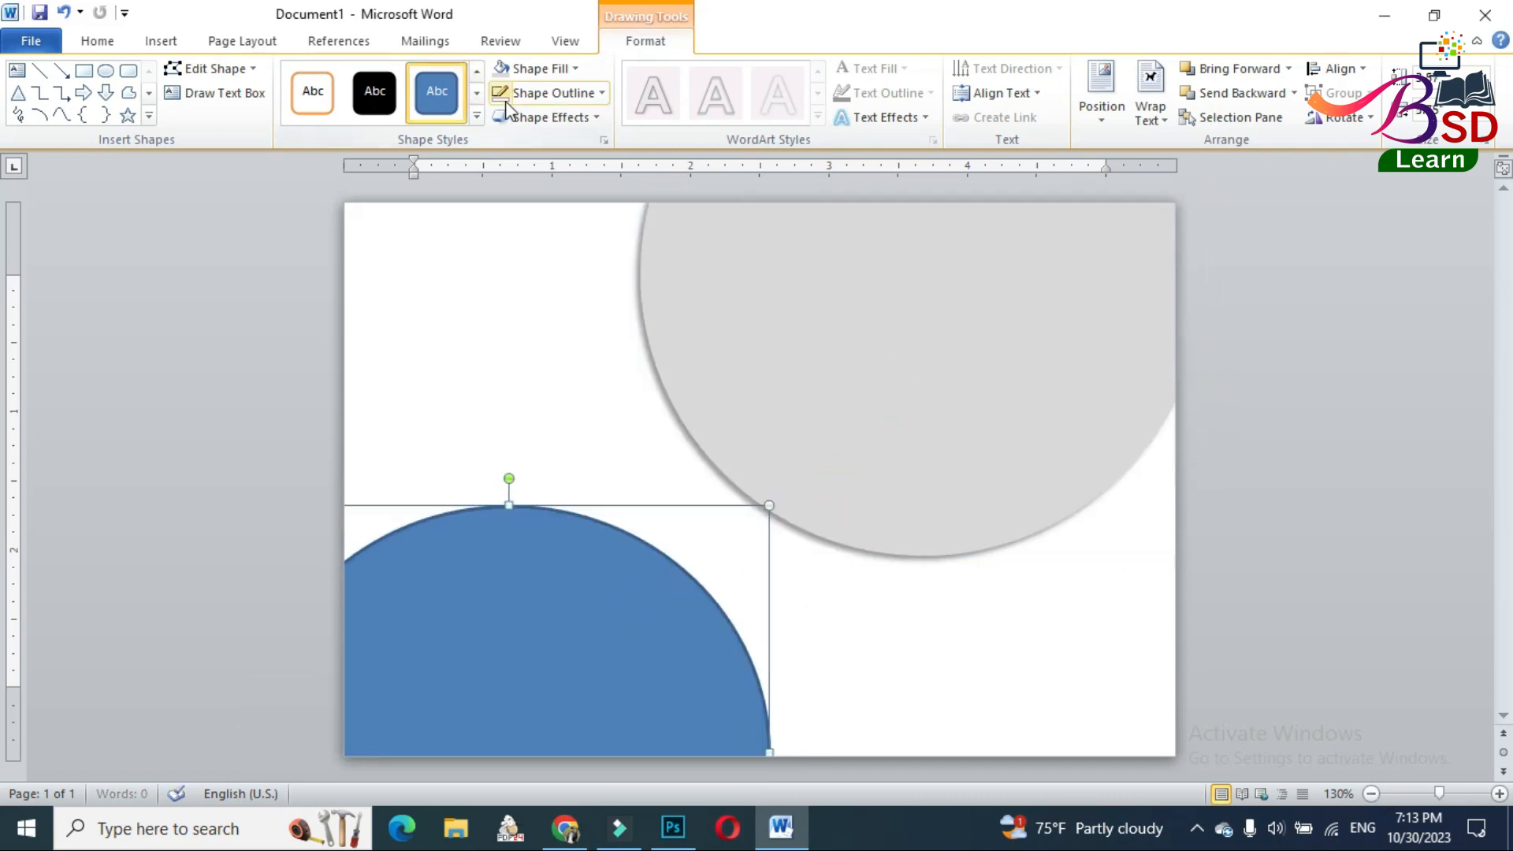
Style the lower-left circle with no outline, a light gray fill and an outer shadow offset to the right.
{"action": "left_click", "coordinate": [501, 120]}
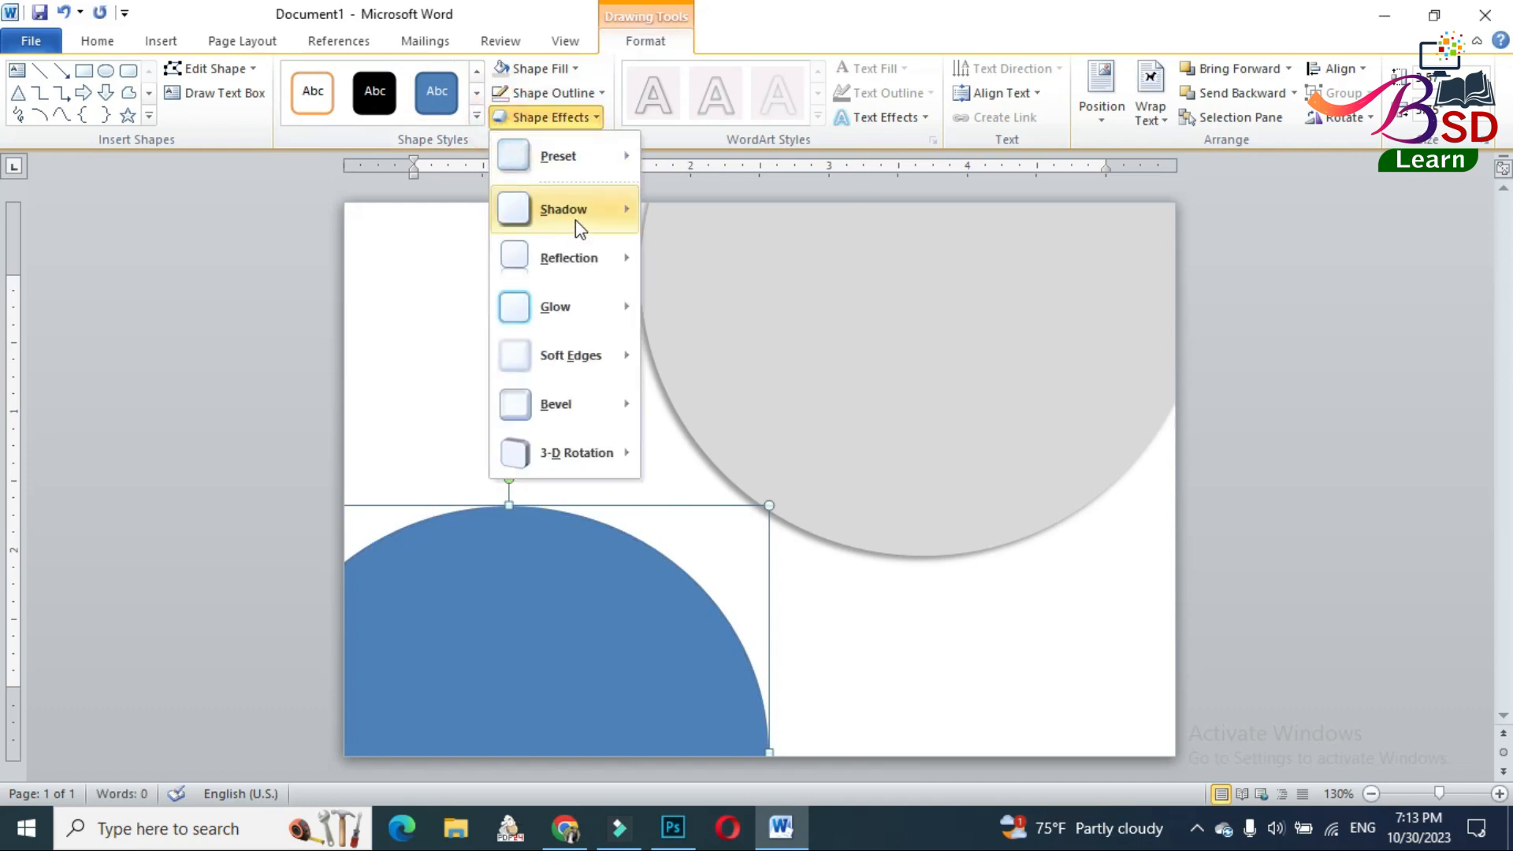
{"action": "mouse_move", "coordinate": [573, 211]}
{"action": "left_click", "coordinate": [679, 379]}
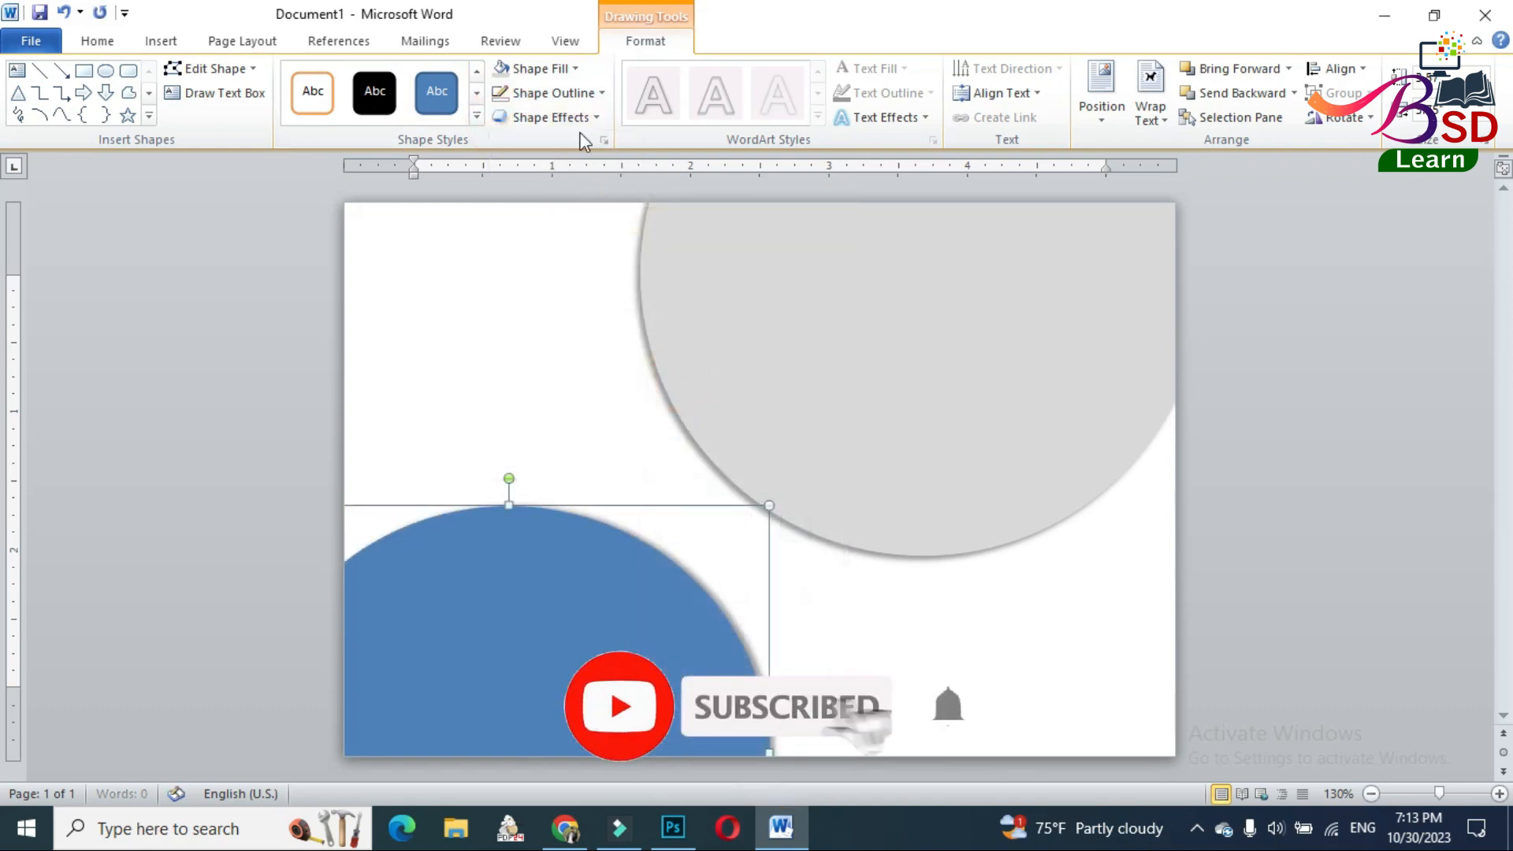
{"action": "left_click", "coordinate": [1235, 459]}
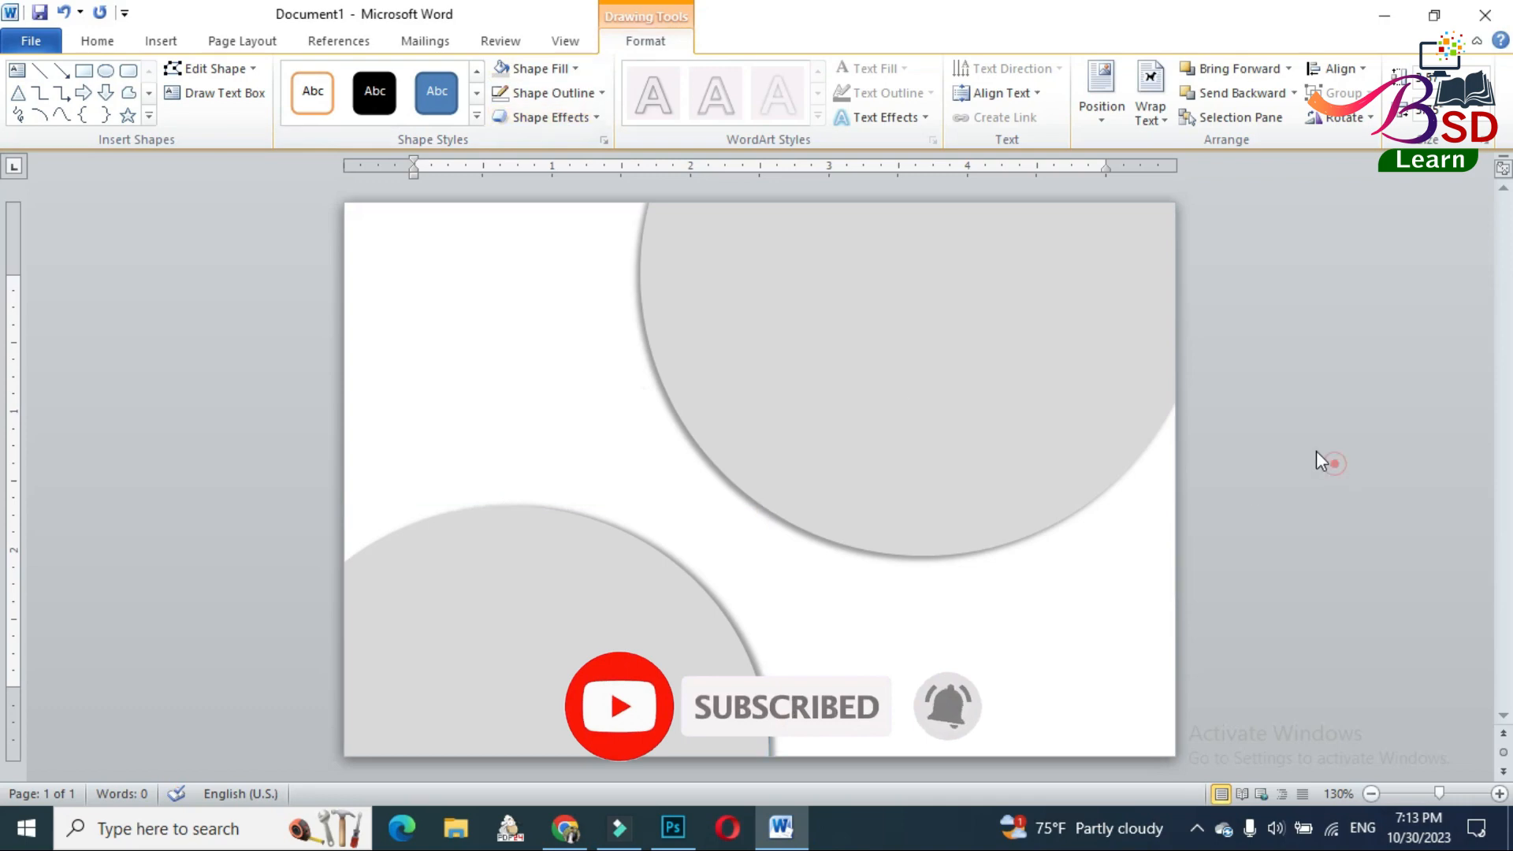
Draw a rectangle about 5.3 inches wide and 1.4 inches high from the page's upper-left corner, without an outline.
{"action": "left_click", "coordinate": [162, 41]}
{"action": "left_click", "coordinate": [324, 76]}
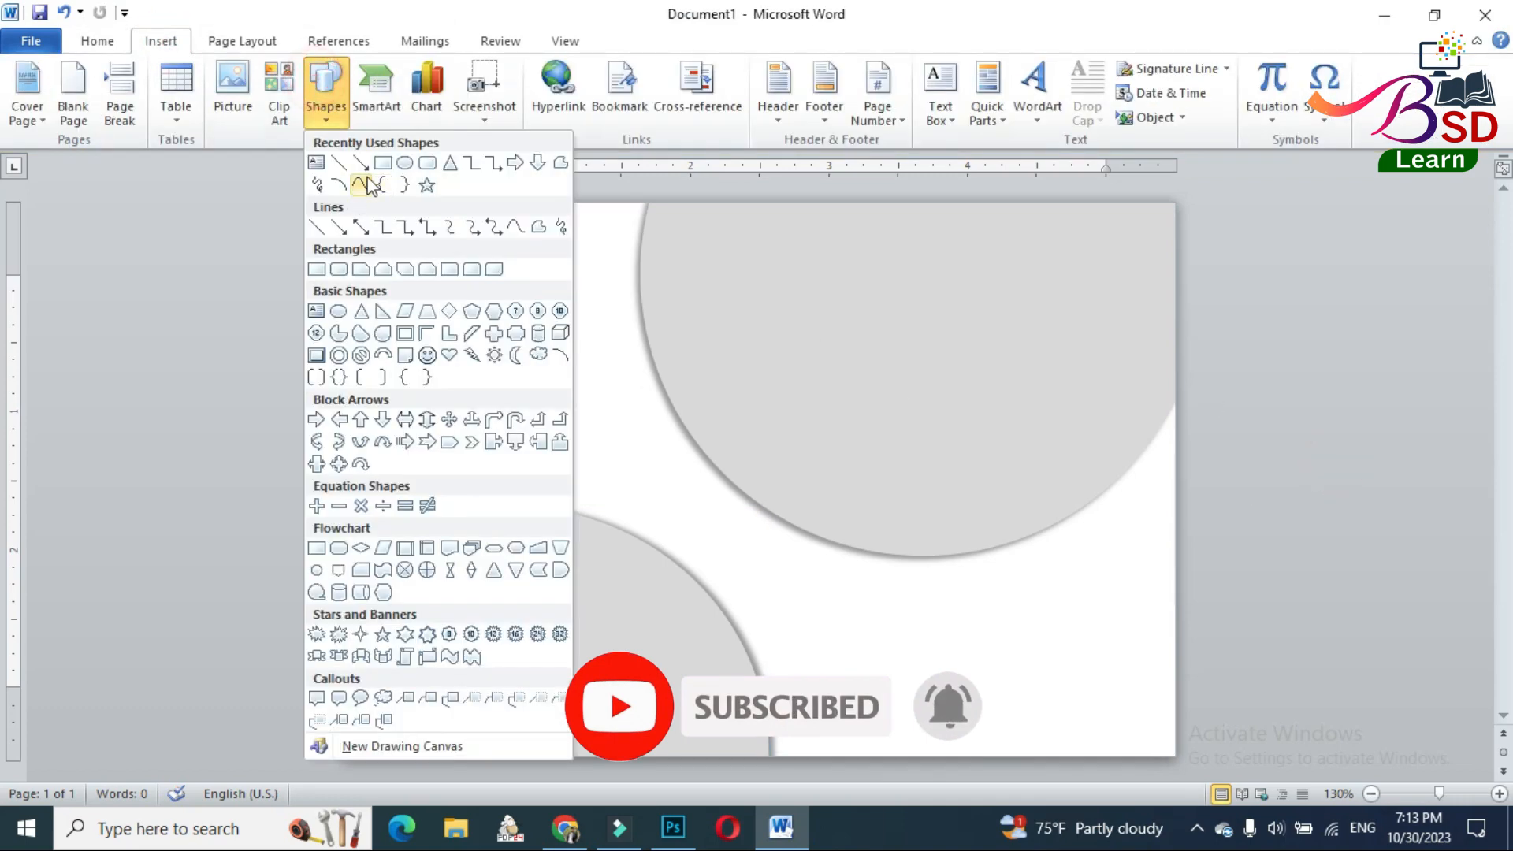
{"action": "left_click", "coordinate": [356, 195]}
{"action": "mouse_move", "coordinate": [344, 204]}
{"action": "left_mouse_down"}
{"action": "mouse_move", "coordinate": [914, 368]}
{"action": "mouse_move", "coordinate": [1076, 392]}
{"action": "left_mouse_up"}
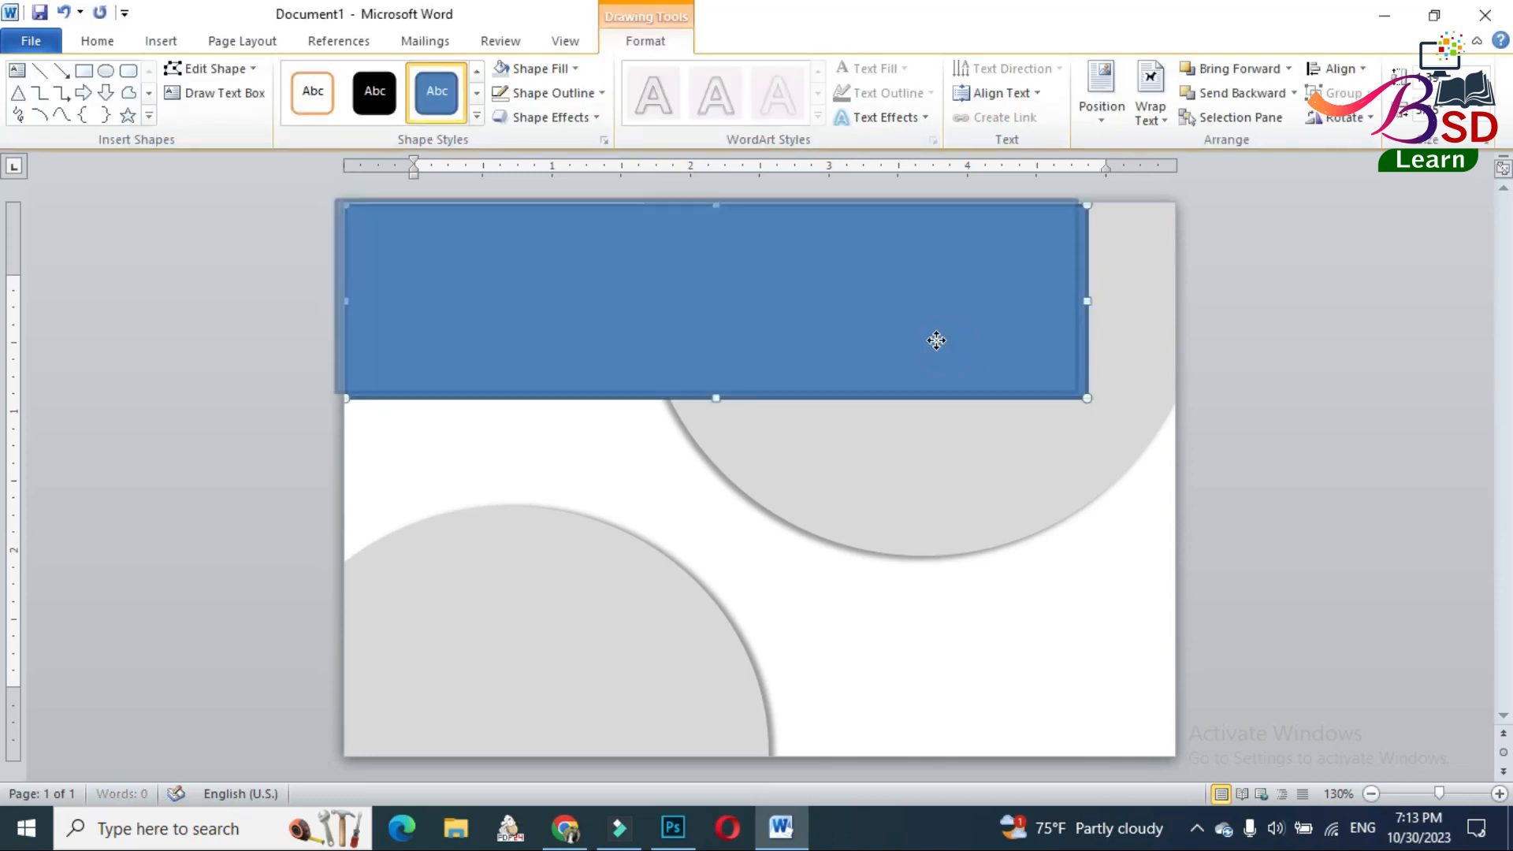
{"action": "left_click", "coordinate": [593, 117]}
Give the rectangle a Large confetti pattern fill with a medium gray foreground color.
{"action": "left_click", "coordinate": [564, 67]}
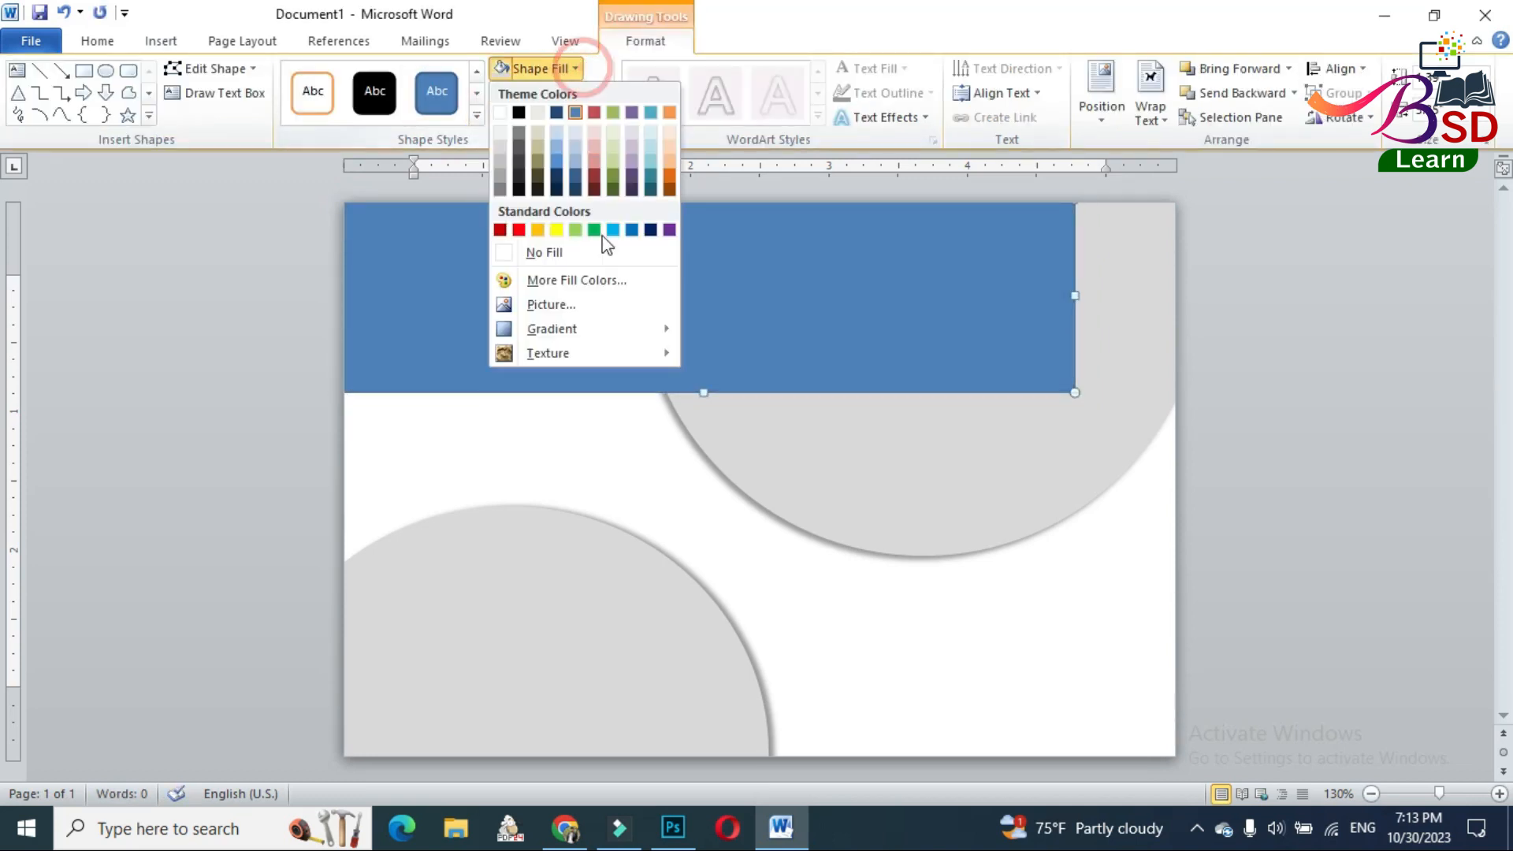
{"action": "mouse_move", "coordinate": [611, 353]}
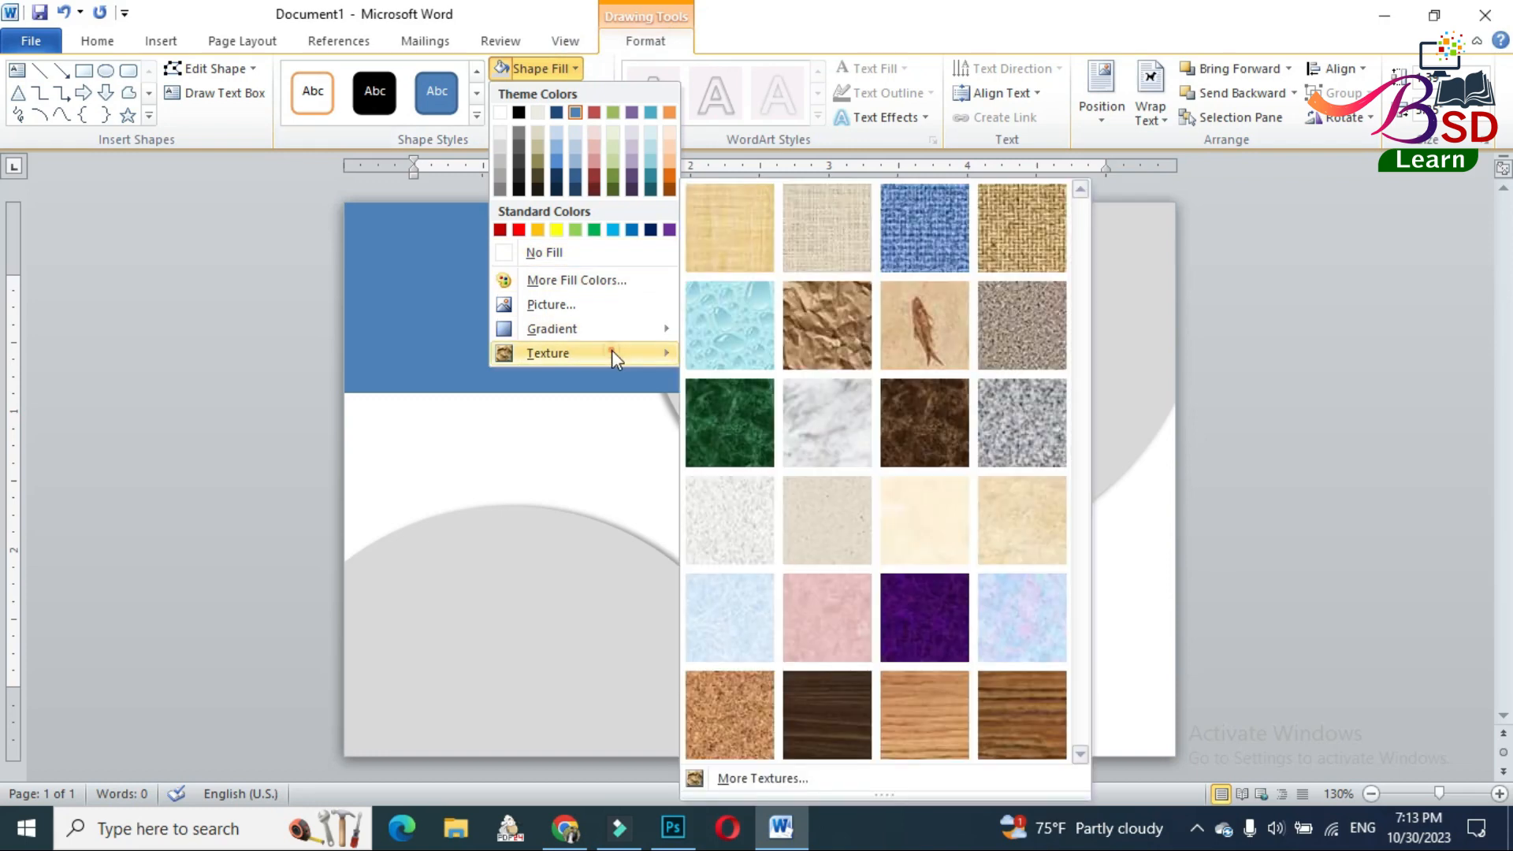
{"action": "left_click", "coordinate": [794, 776]}
{"action": "left_click_drag", "start_coordinate": [701, 167], "coordinate": [1051, 62]}
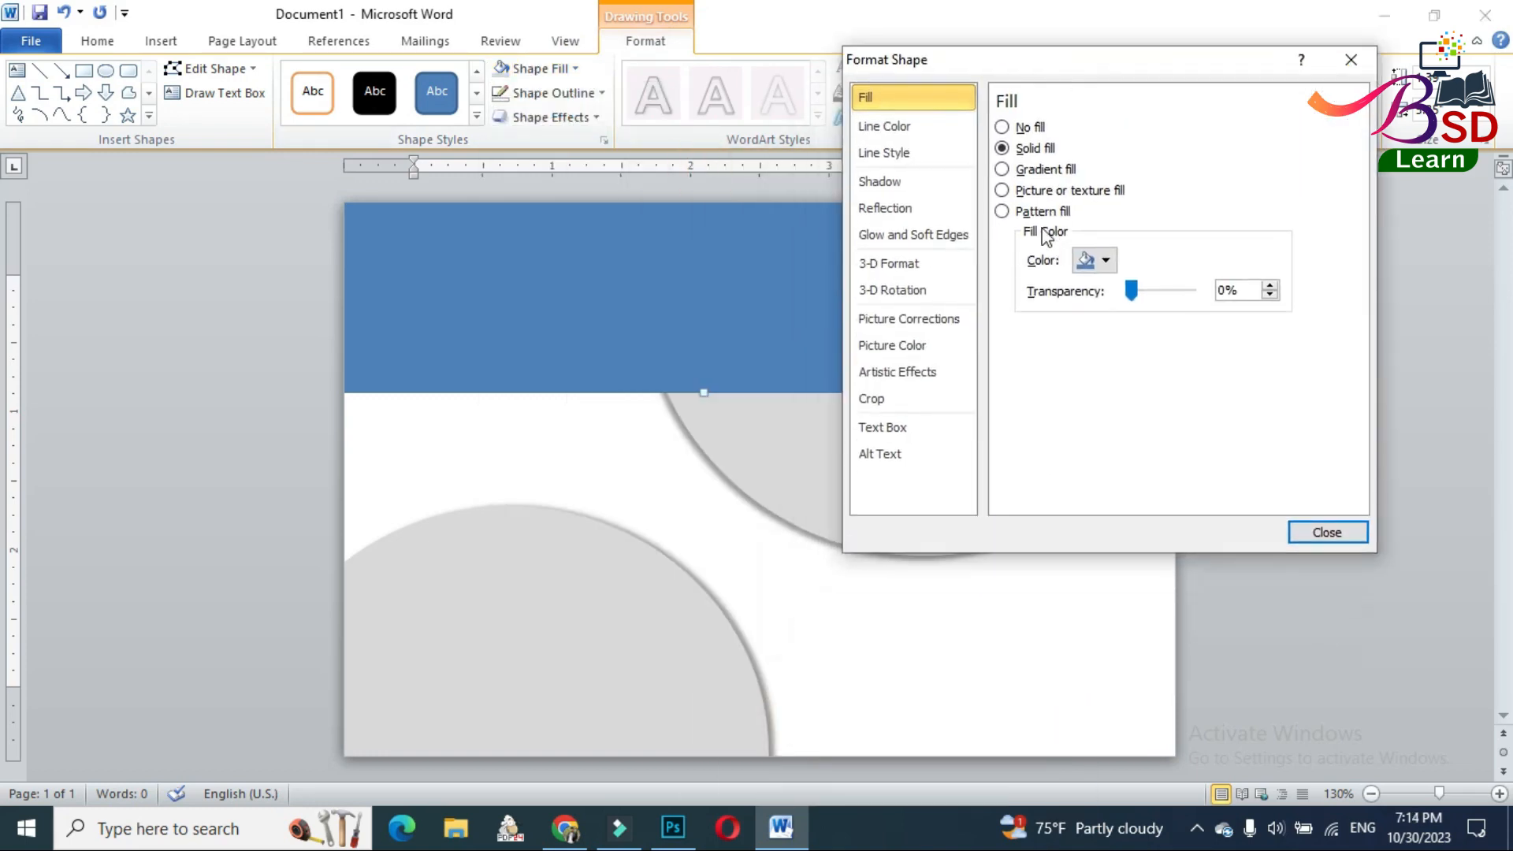
{"action": "left_click", "coordinate": [1003, 210]}
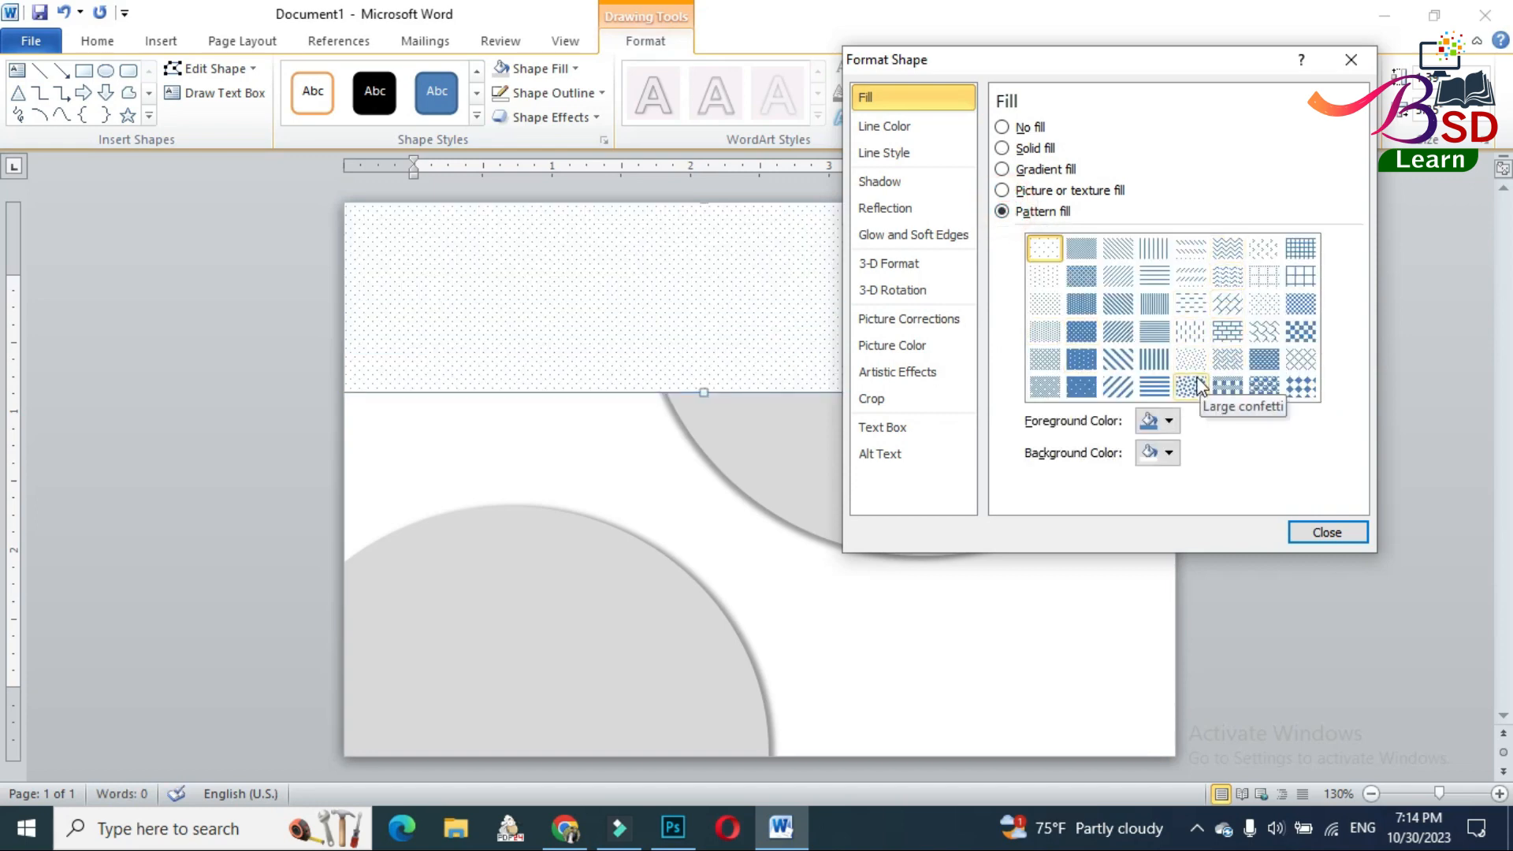
{"action": "left_click", "coordinate": [1190, 386]}
{"action": "left_click", "coordinate": [1151, 422]}
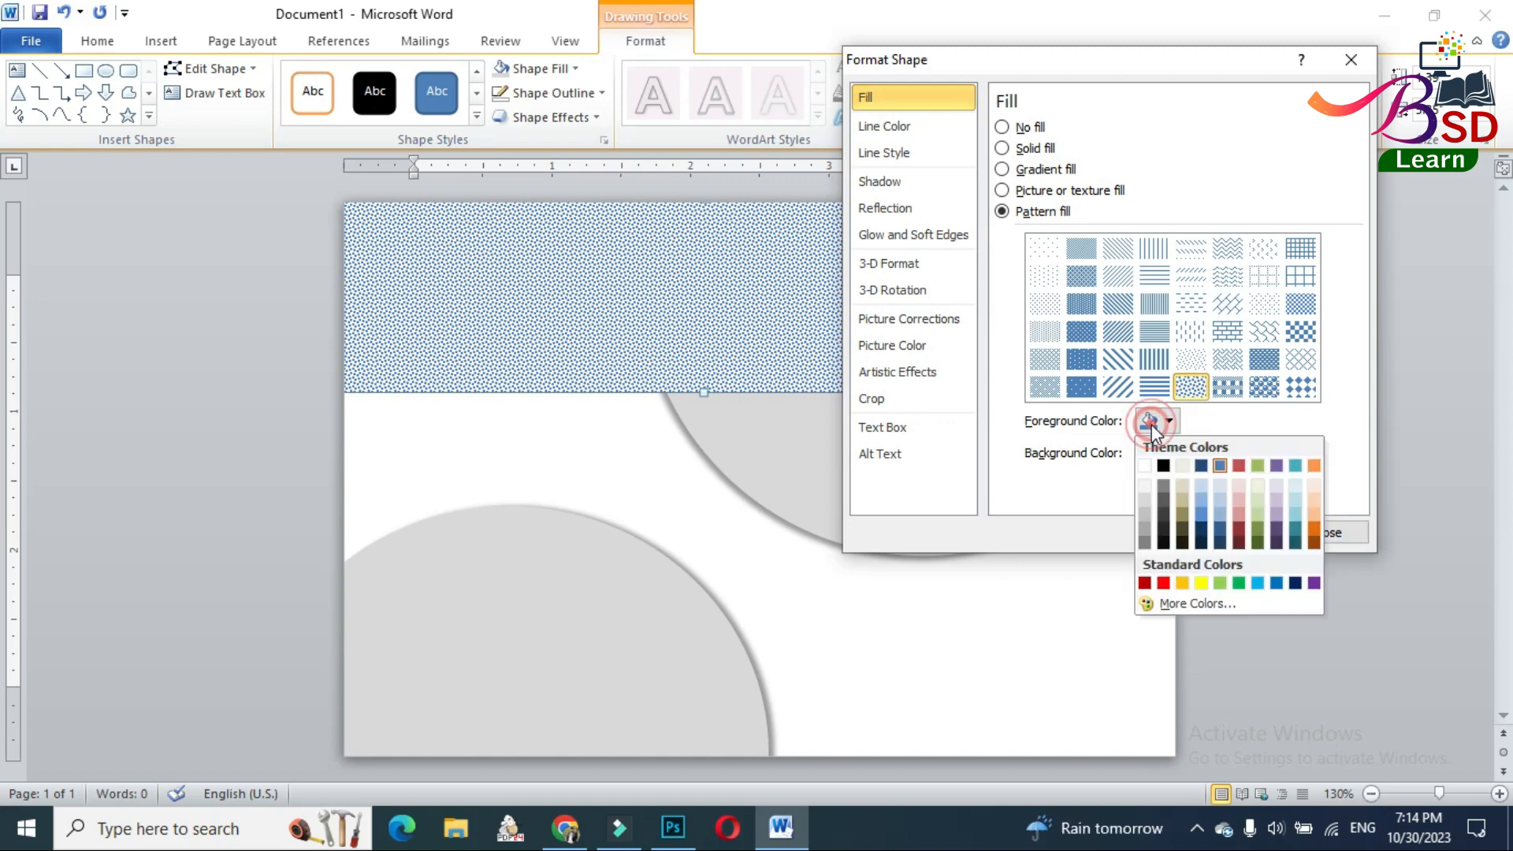
{"action": "left_click", "coordinate": [1144, 526]}
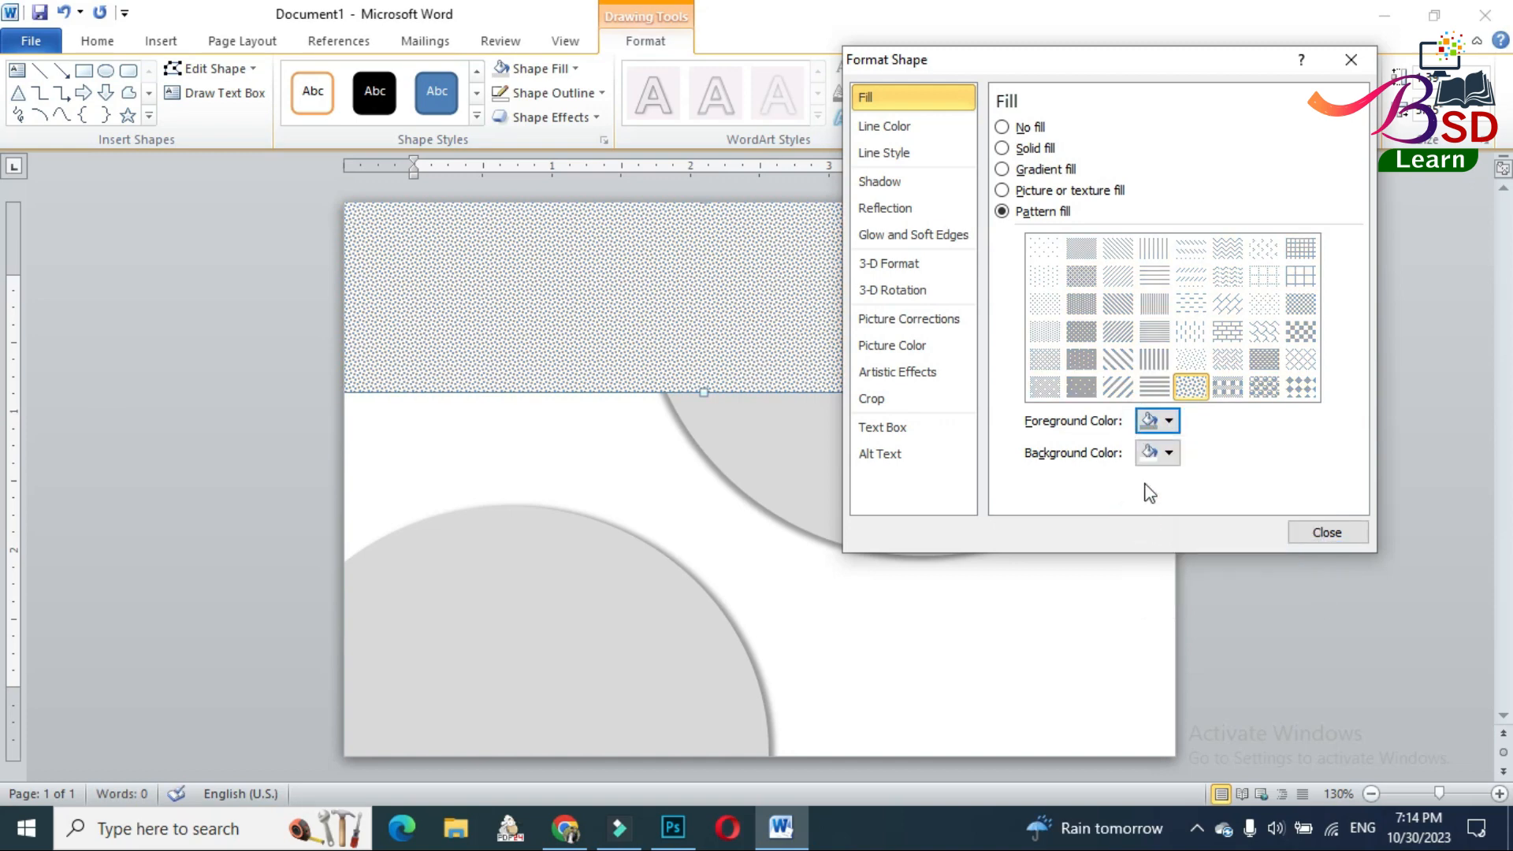
Change the rectangle's pattern to the sparsest dotted one and send the rectangle behind the large gray circle.
{"action": "left_click", "coordinate": [1046, 278]}
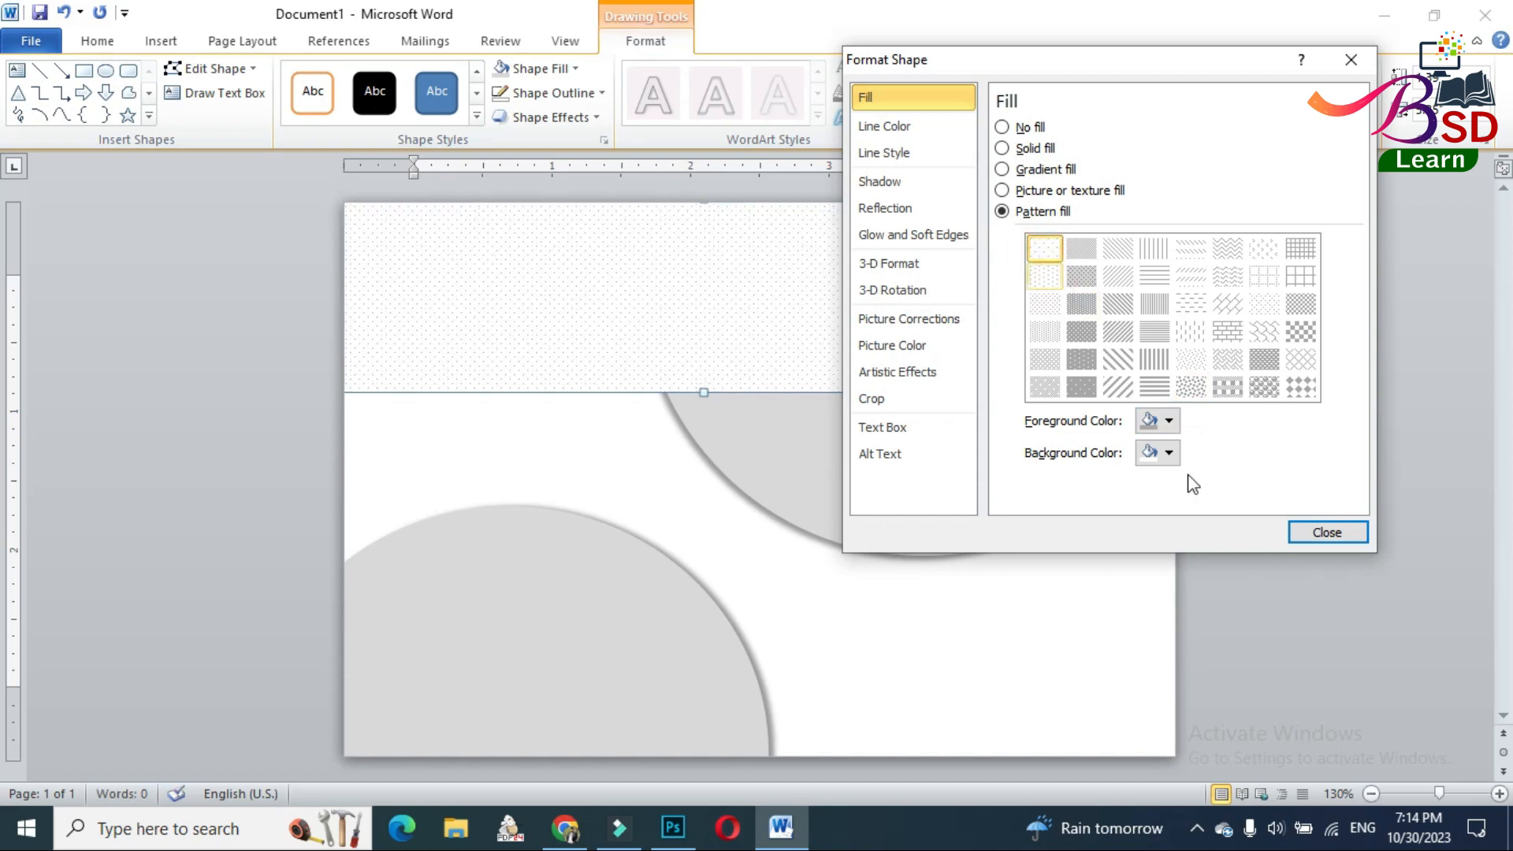
{"action": "left_click", "coordinate": [1319, 535]}
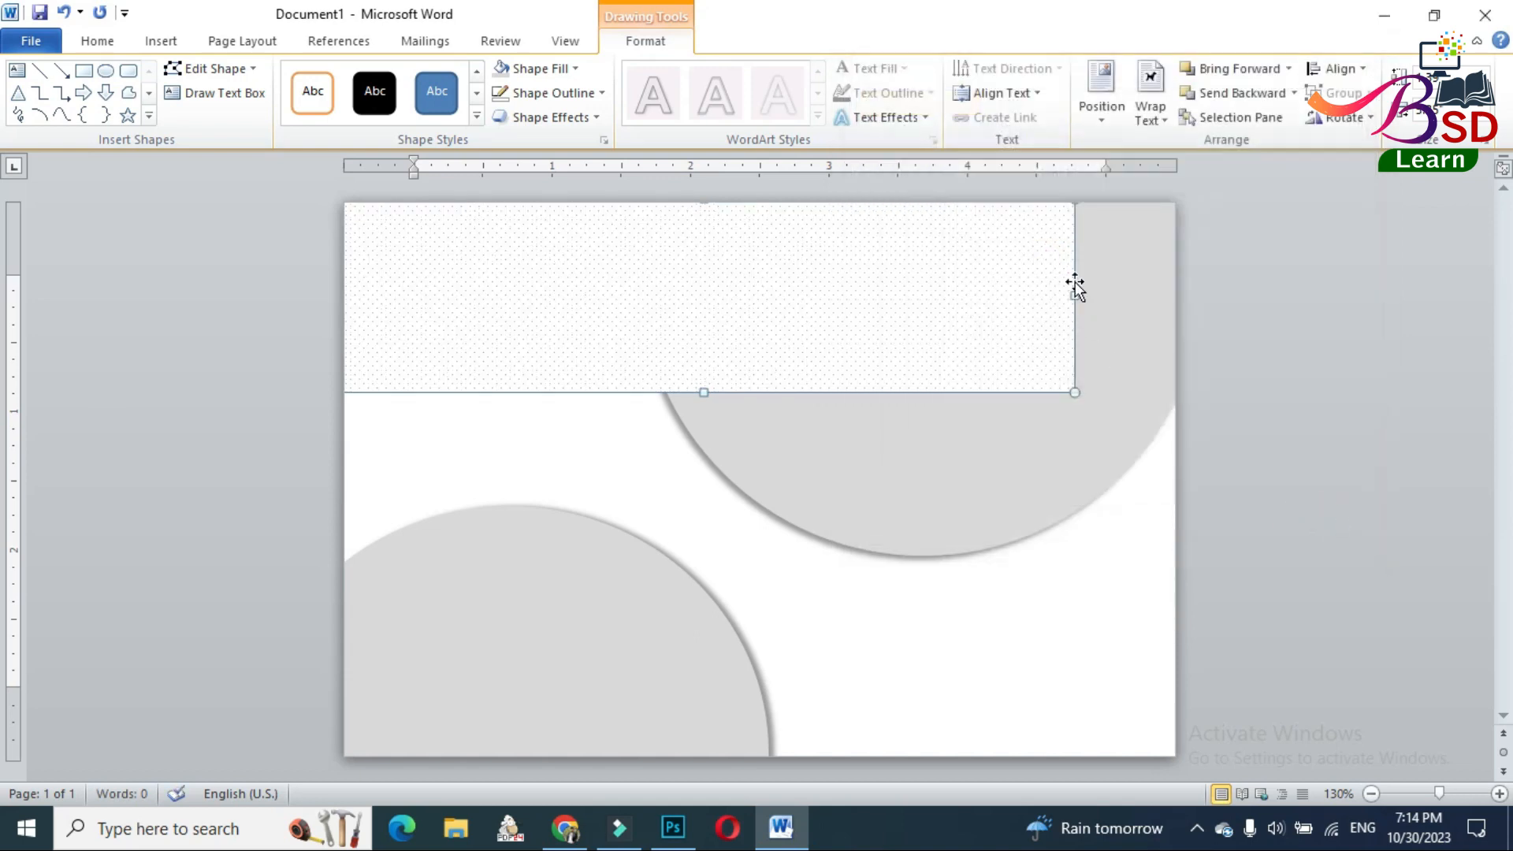
{"action": "left_click", "coordinate": [1231, 96]}
{"action": "left_click", "coordinate": [1303, 348]}
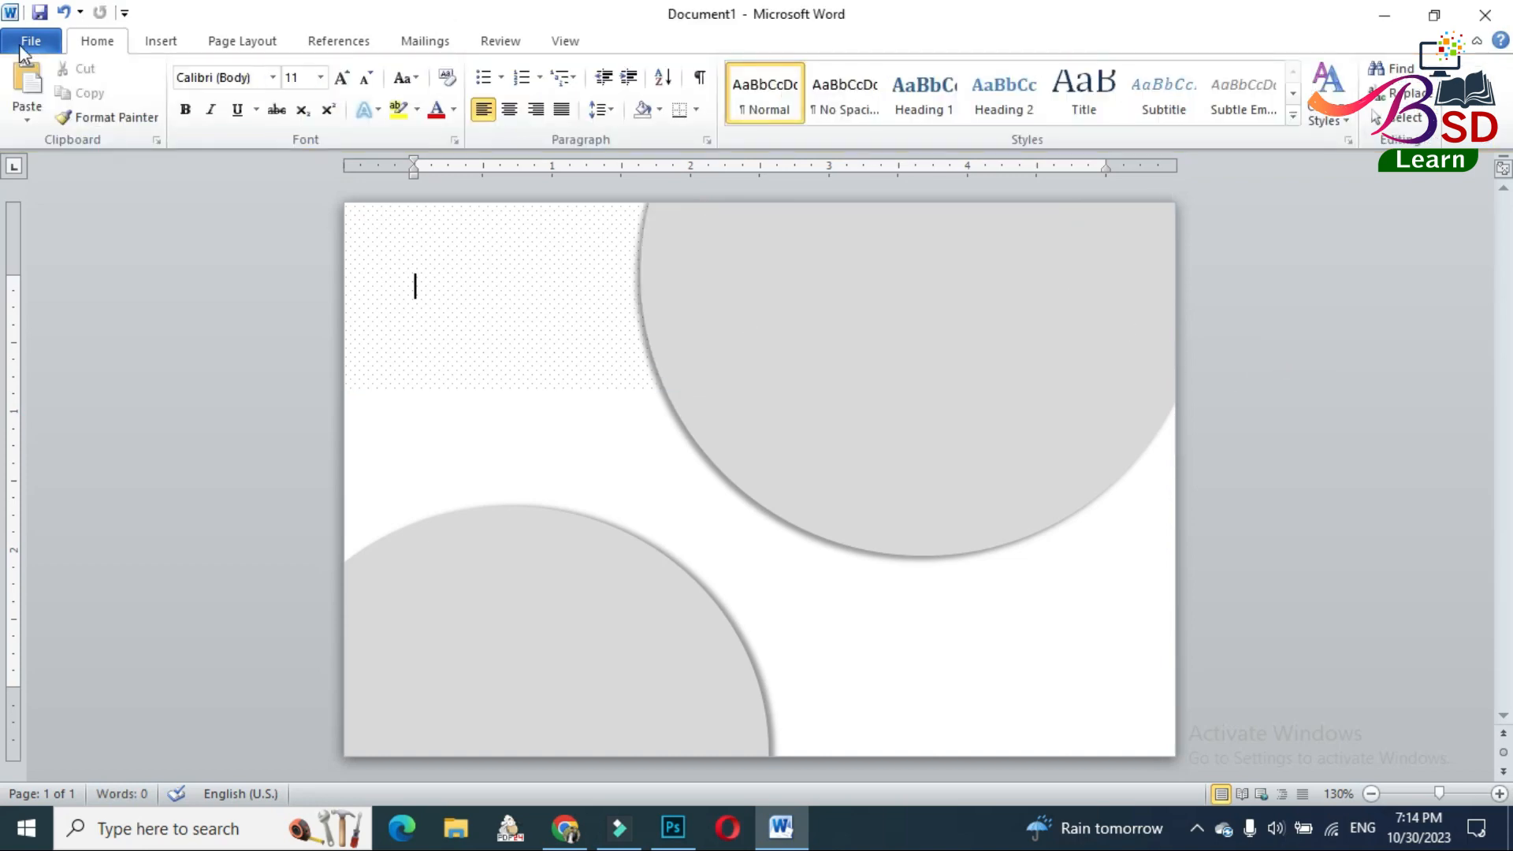
Insert the picture DSC_5093 from the desktop's Card folder and set its text wrapping to In Front of Text.
{"action": "left_click", "coordinate": [161, 40]}
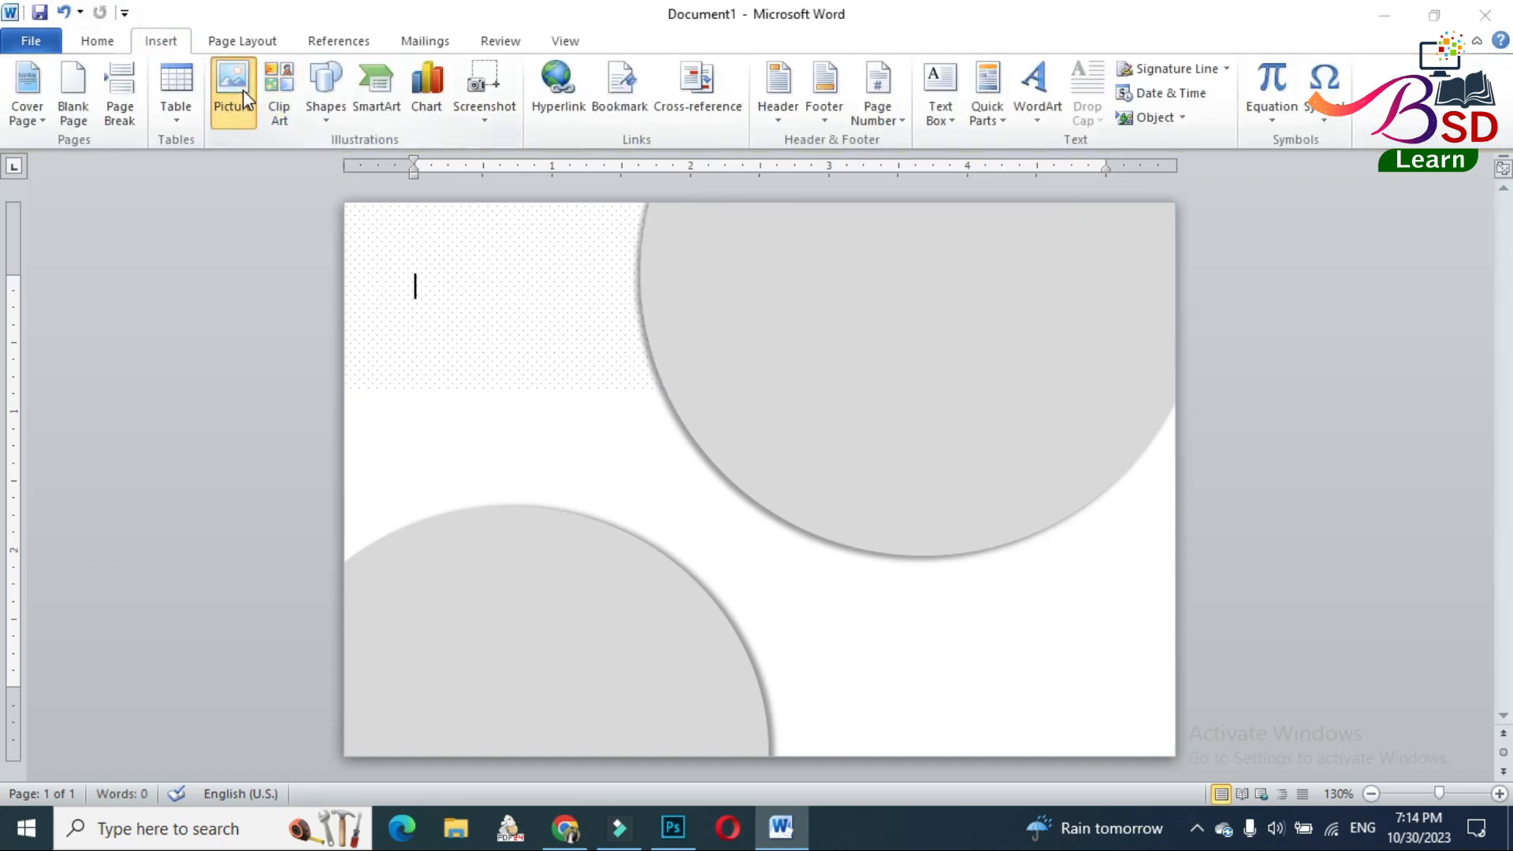
{"action": "left_click", "coordinate": [242, 89]}
{"action": "left_click", "coordinate": [87, 189]}
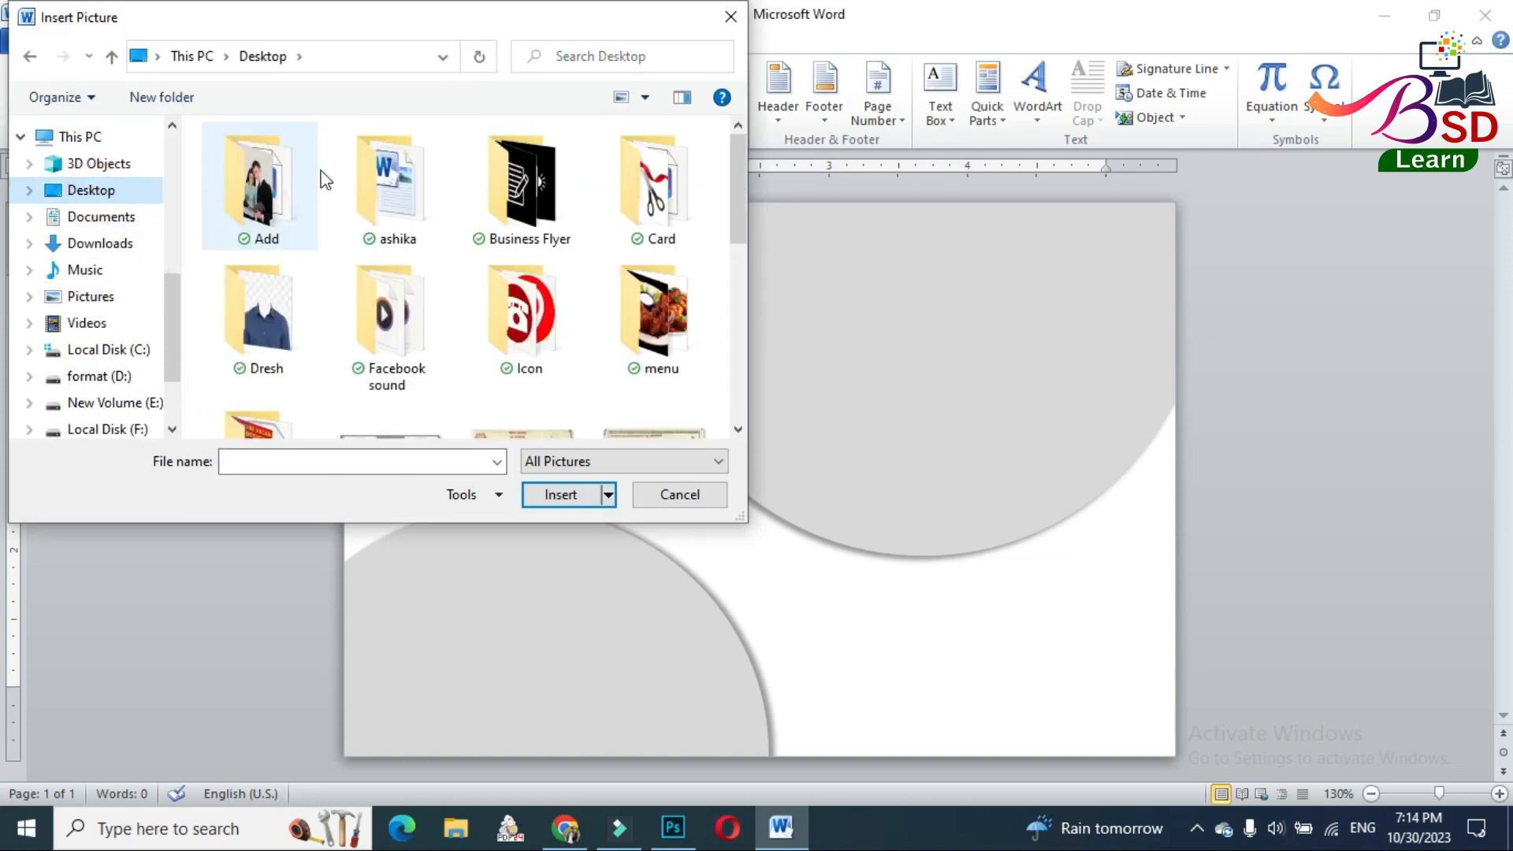
{"action": "double_click", "coordinate": [654, 189]}
{"action": "left_click", "coordinate": [278, 214]}
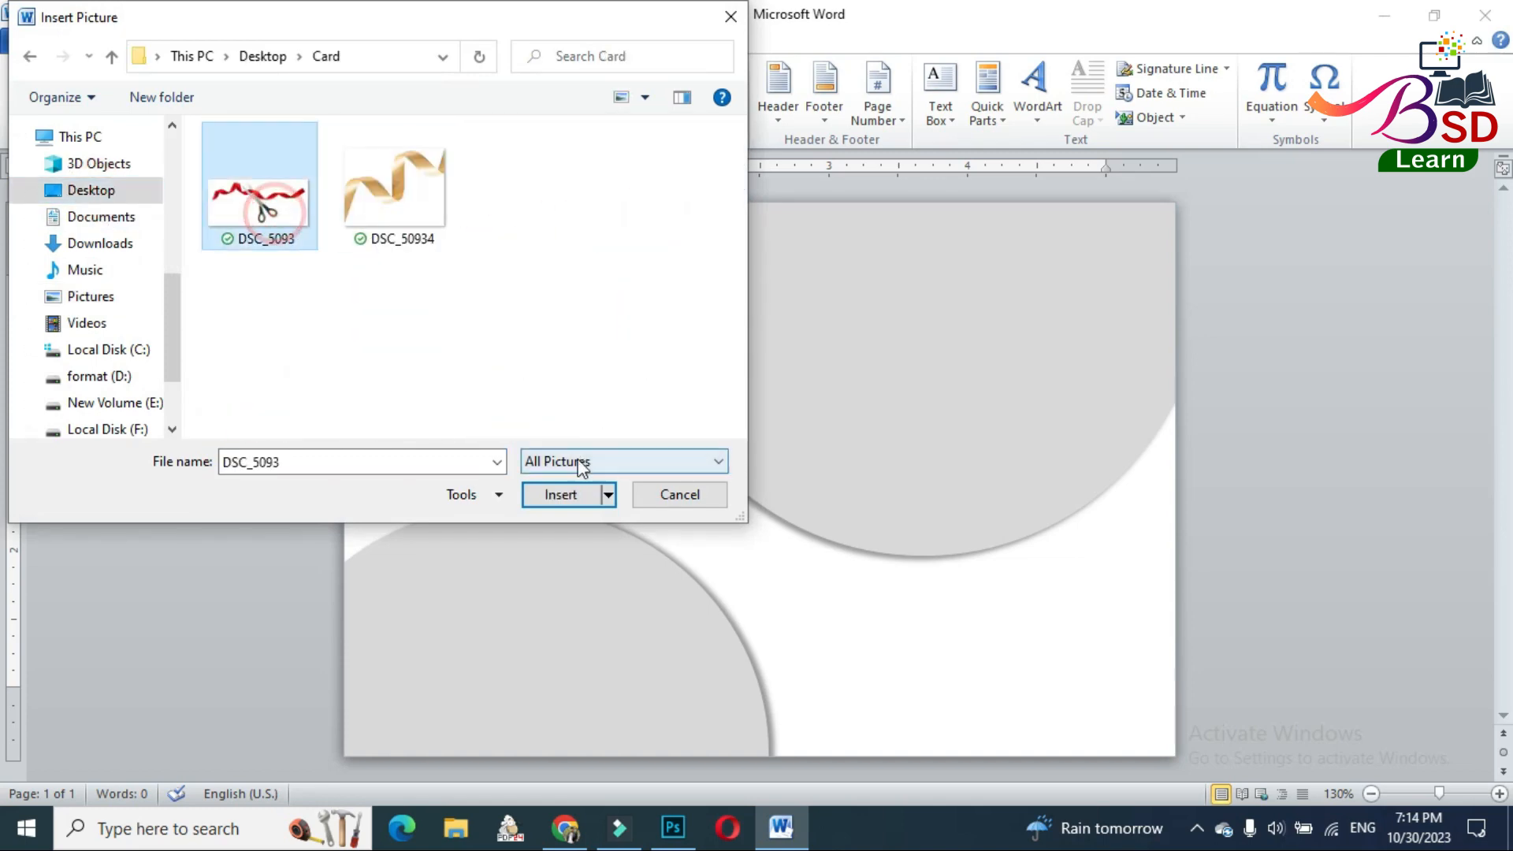
{"action": "left_click", "coordinate": [565, 494]}
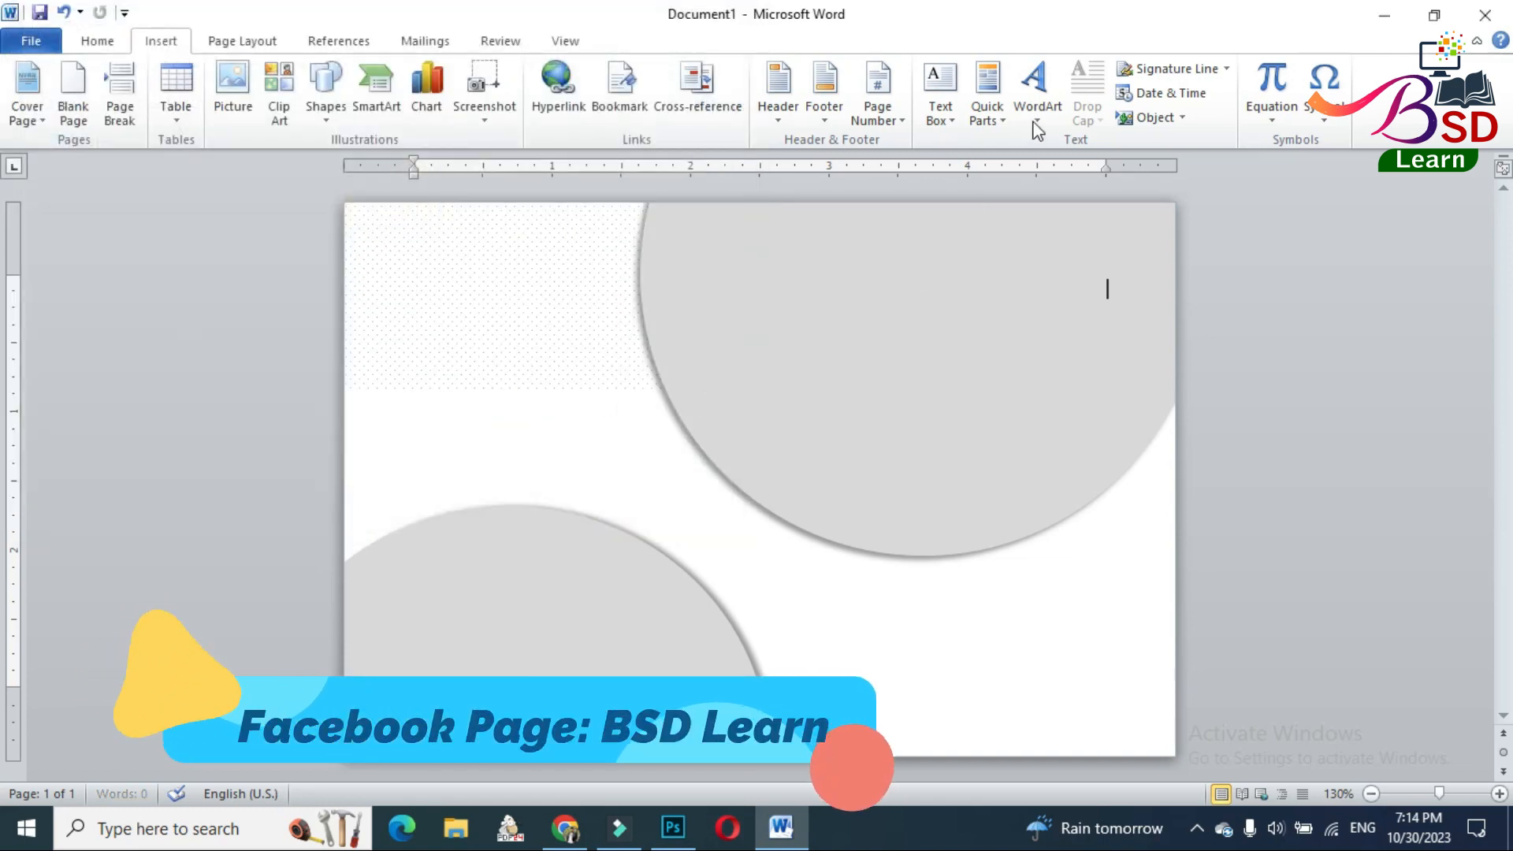
{"action": "left_click", "coordinate": [1032, 115]}
{"action": "left_click", "coordinate": [1059, 99]}
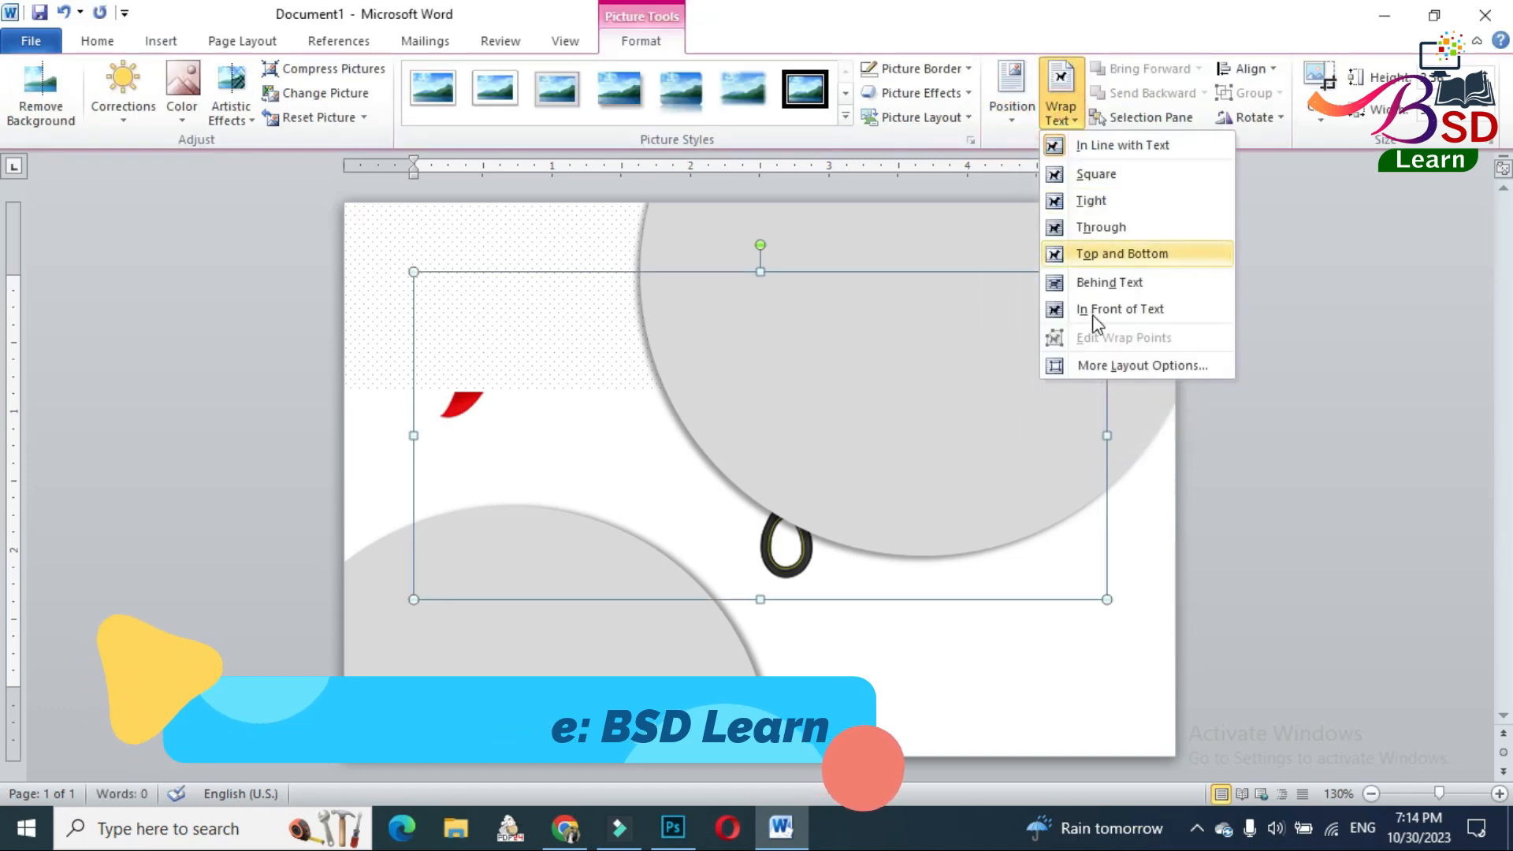
{"action": "left_click", "coordinate": [1090, 313]}
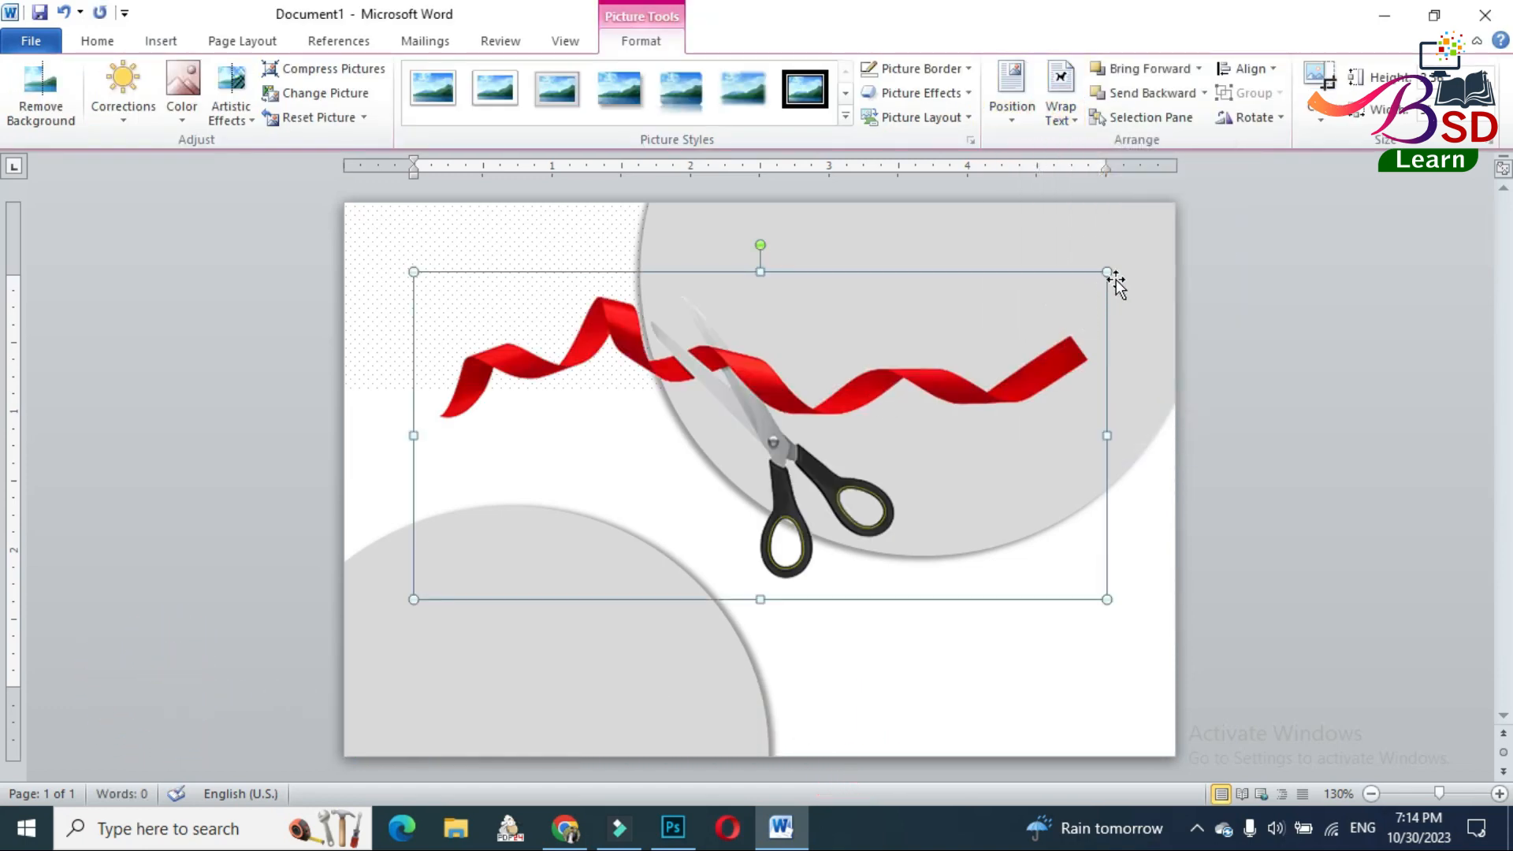
Tilt the ribbon and scissors picture counterclockwise, fit it over the dotted area at the page's left edge, and send it behind the large circle.
{"action": "left_click_drag", "start_coordinate": [755, 243], "coordinate": [720, 262]}
{"action": "left_click_drag", "start_coordinate": [1137, 509], "coordinate": [914, 486]}
{"action": "left_click_drag", "start_coordinate": [780, 412], "coordinate": [687, 411]}
{"action": "left_click_drag", "start_coordinate": [800, 224], "coordinate": [781, 239]}
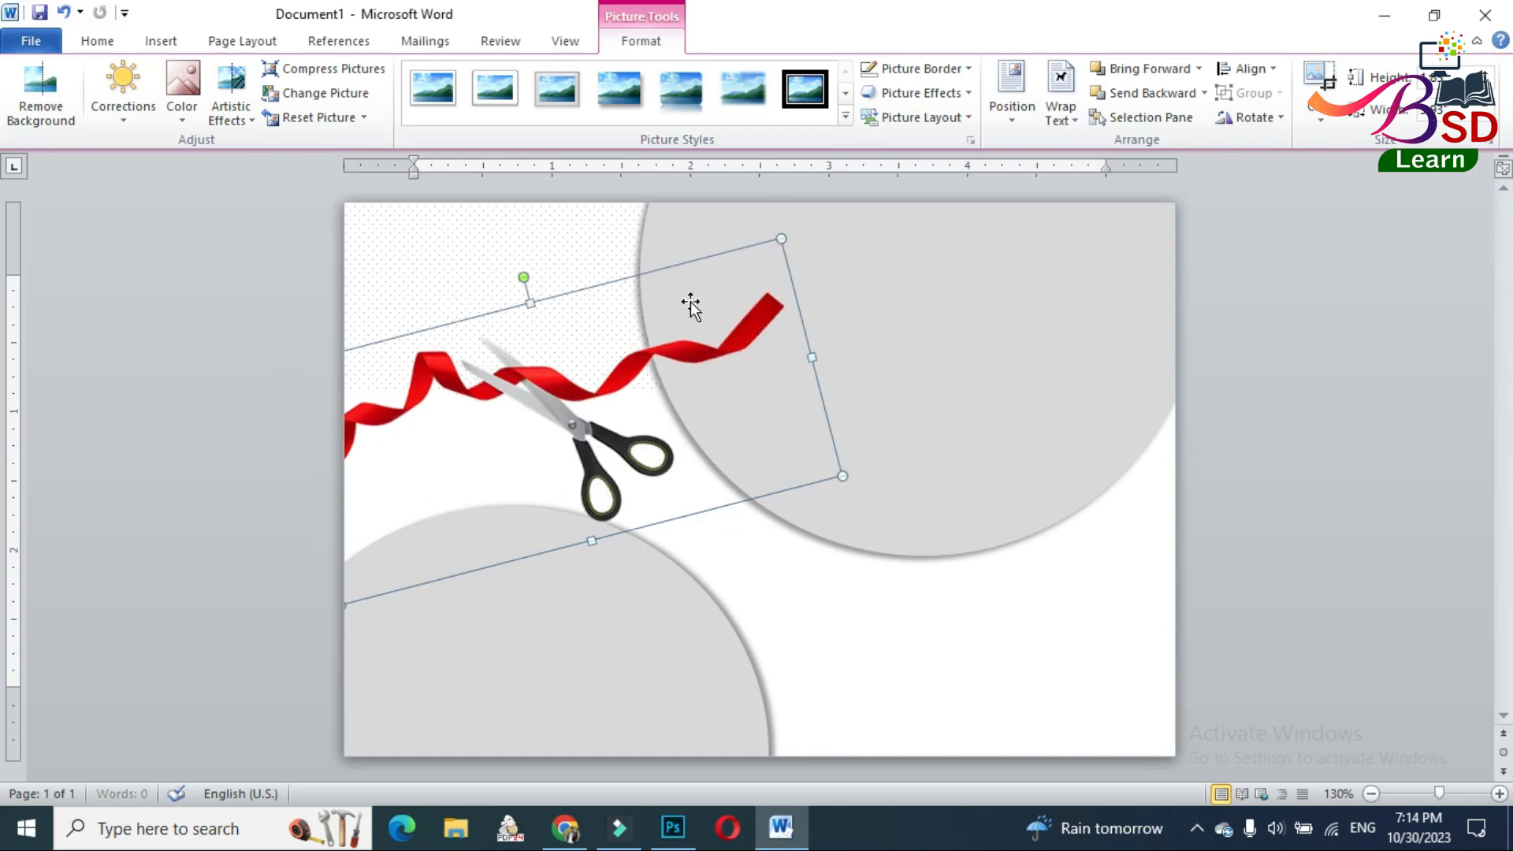
{"action": "left_click_drag", "start_coordinate": [597, 357], "coordinate": [567, 316]}
{"action": "left_click", "coordinate": [1153, 95]}
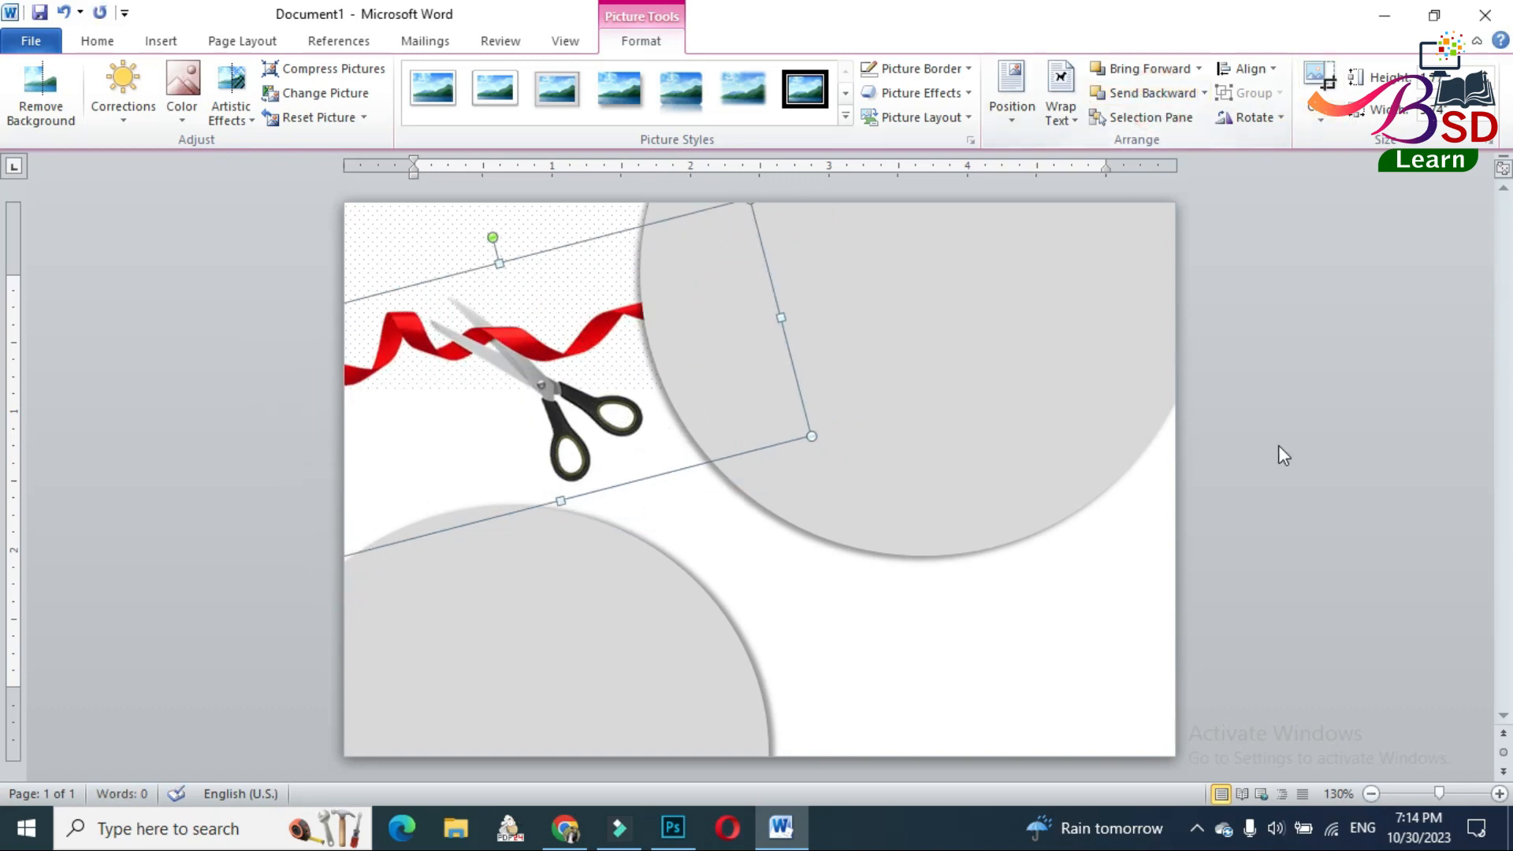
{"action": "left_click", "coordinate": [1290, 424]}
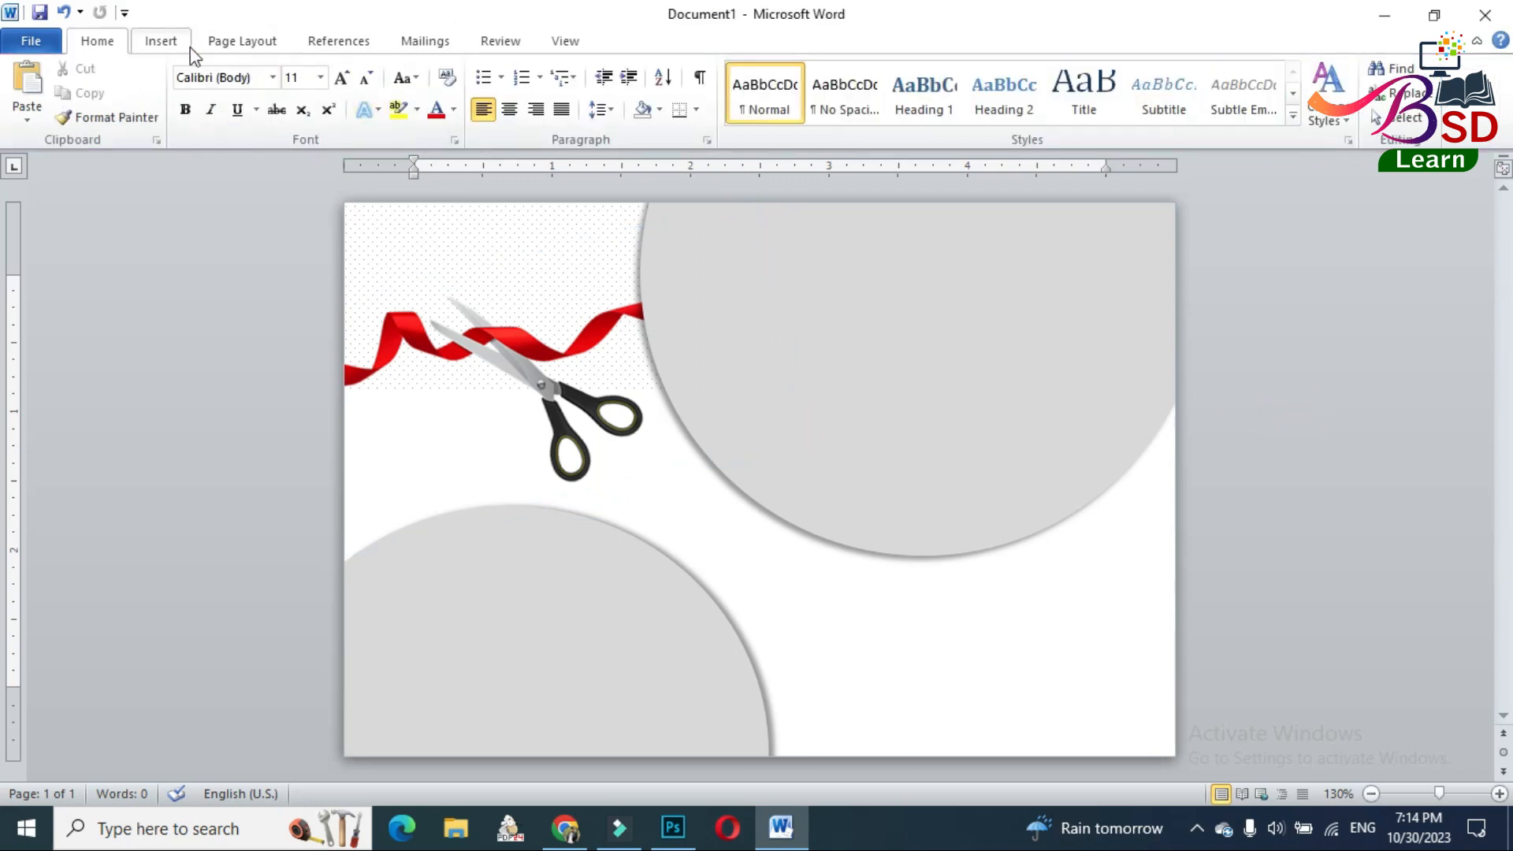
Draw a vertical rectangle about 0.9 inches wide and 3.6 inches high between the two circles and remove its outline.
{"action": "left_click", "coordinate": [191, 46]}
{"action": "left_click", "coordinate": [325, 88]}
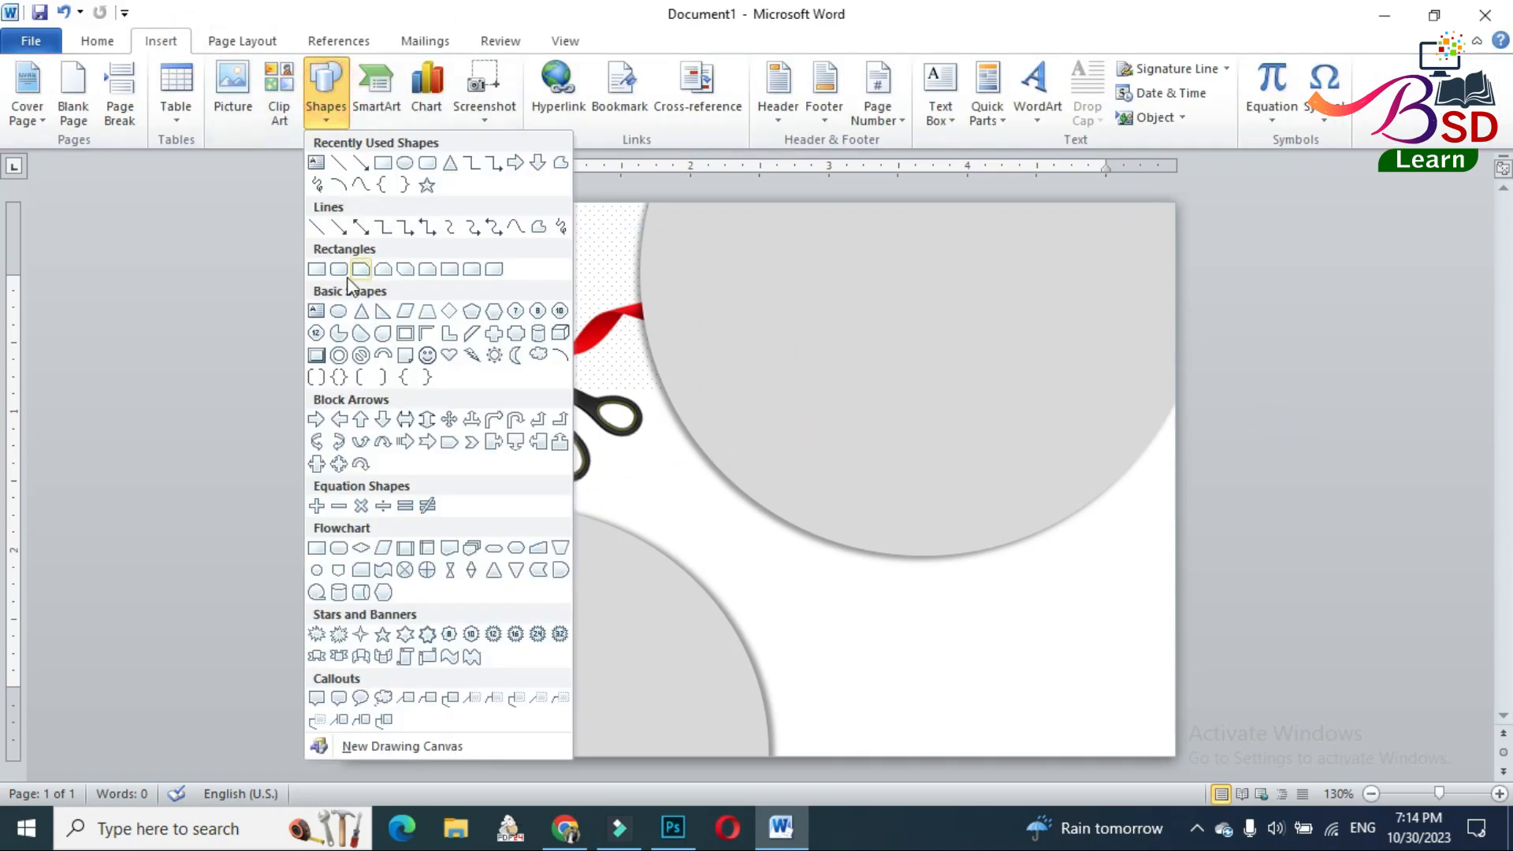
{"action": "left_click", "coordinate": [316, 269]}
{"action": "mouse_move", "coordinate": [540, 266]}
{"action": "left_mouse_down"}
{"action": "mouse_move", "coordinate": [669, 669]}
{"action": "mouse_move", "coordinate": [669, 765]}
{"action": "left_mouse_up"}
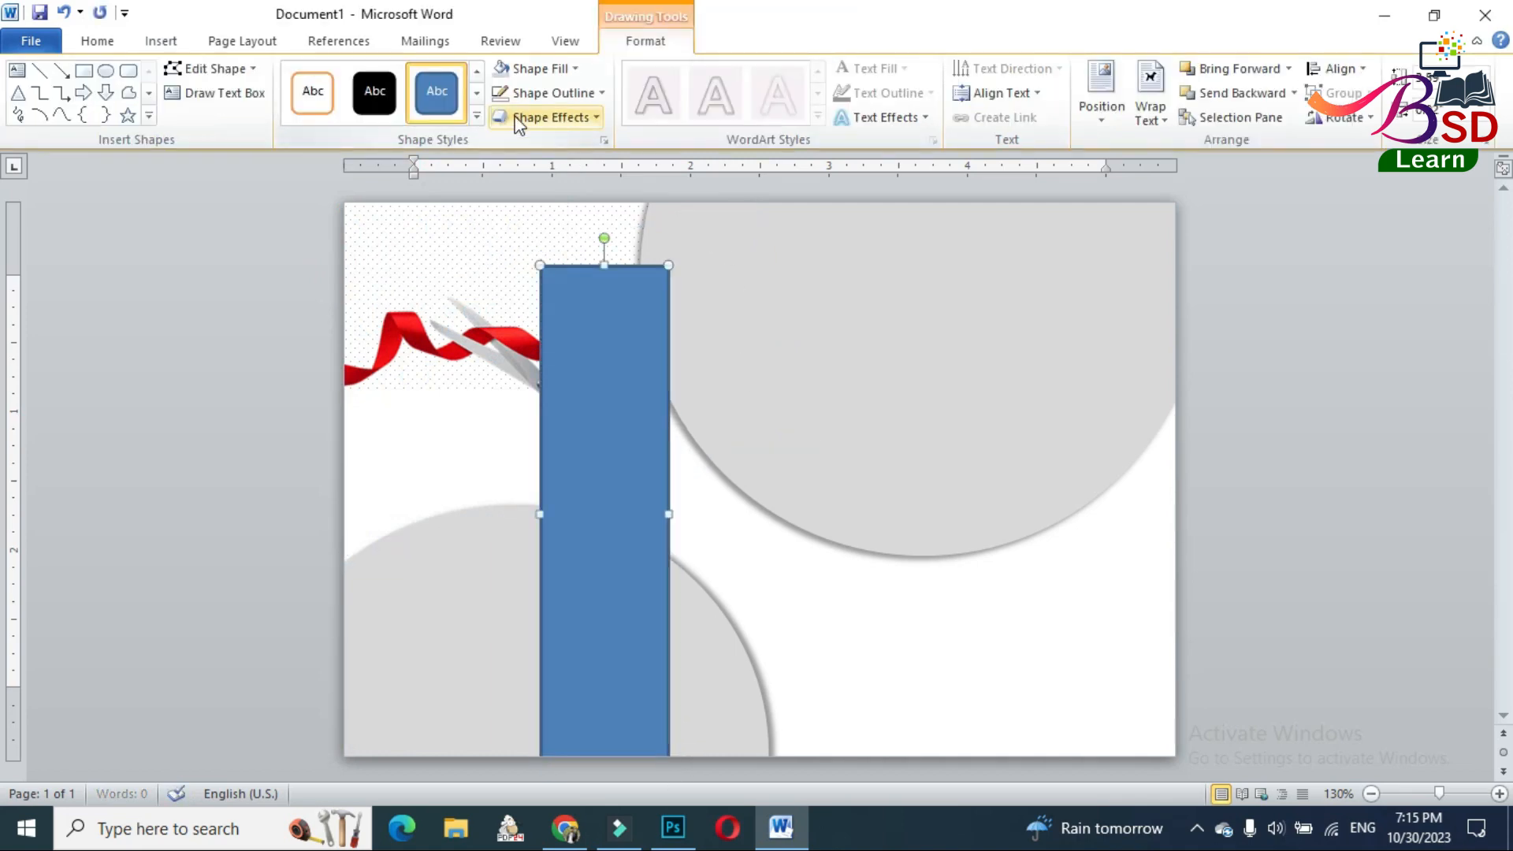
{"action": "left_click", "coordinate": [502, 96]}
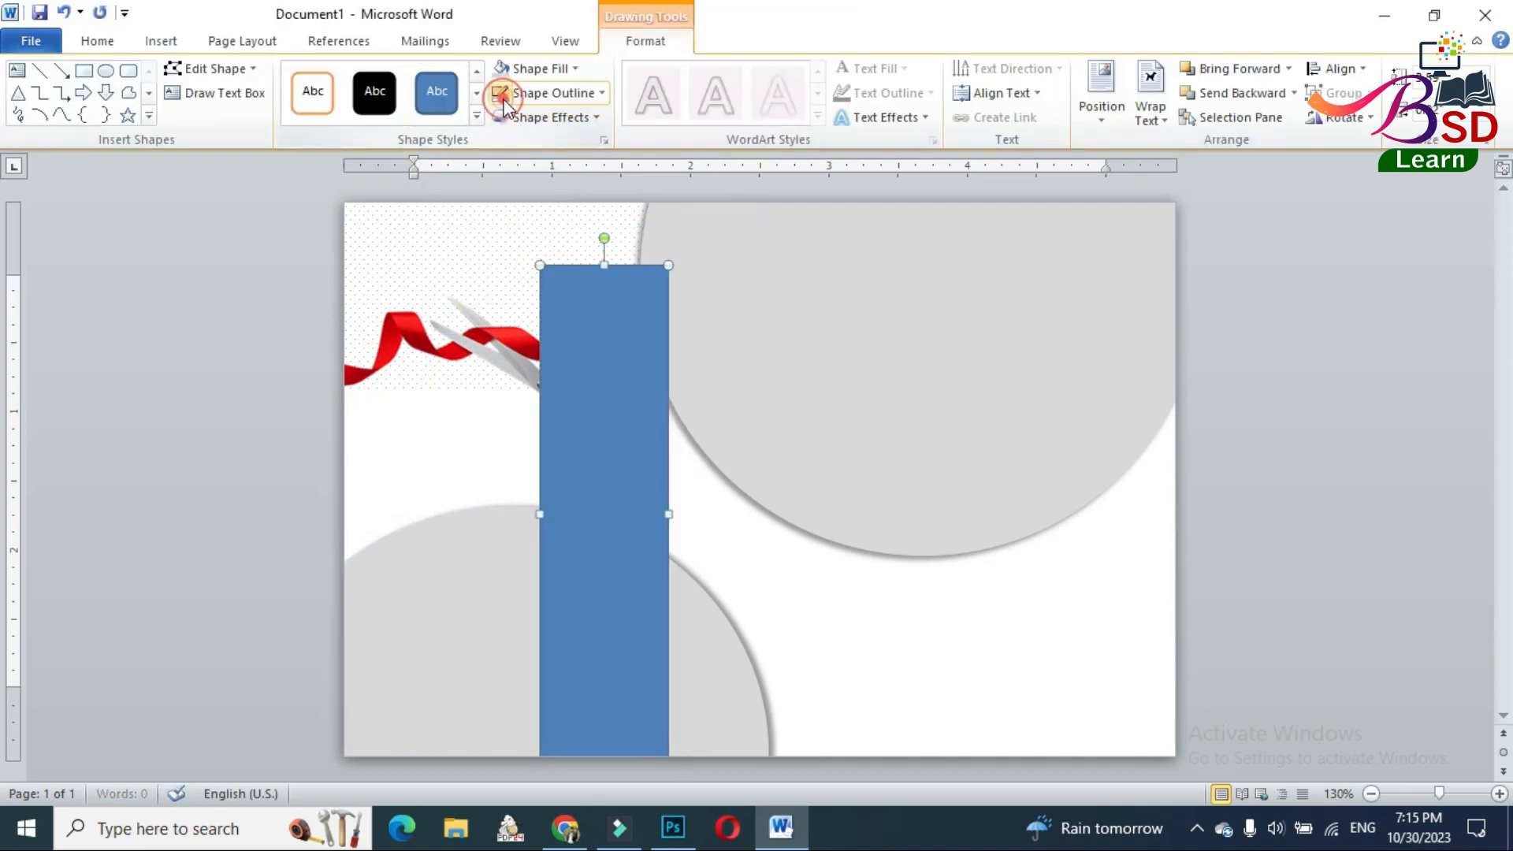
Give the vertical rectangle a wide downward diagonal pattern fill with a medium gray foreground color.
{"action": "left_click", "coordinate": [545, 73]}
{"action": "left_click", "coordinate": [590, 334]}
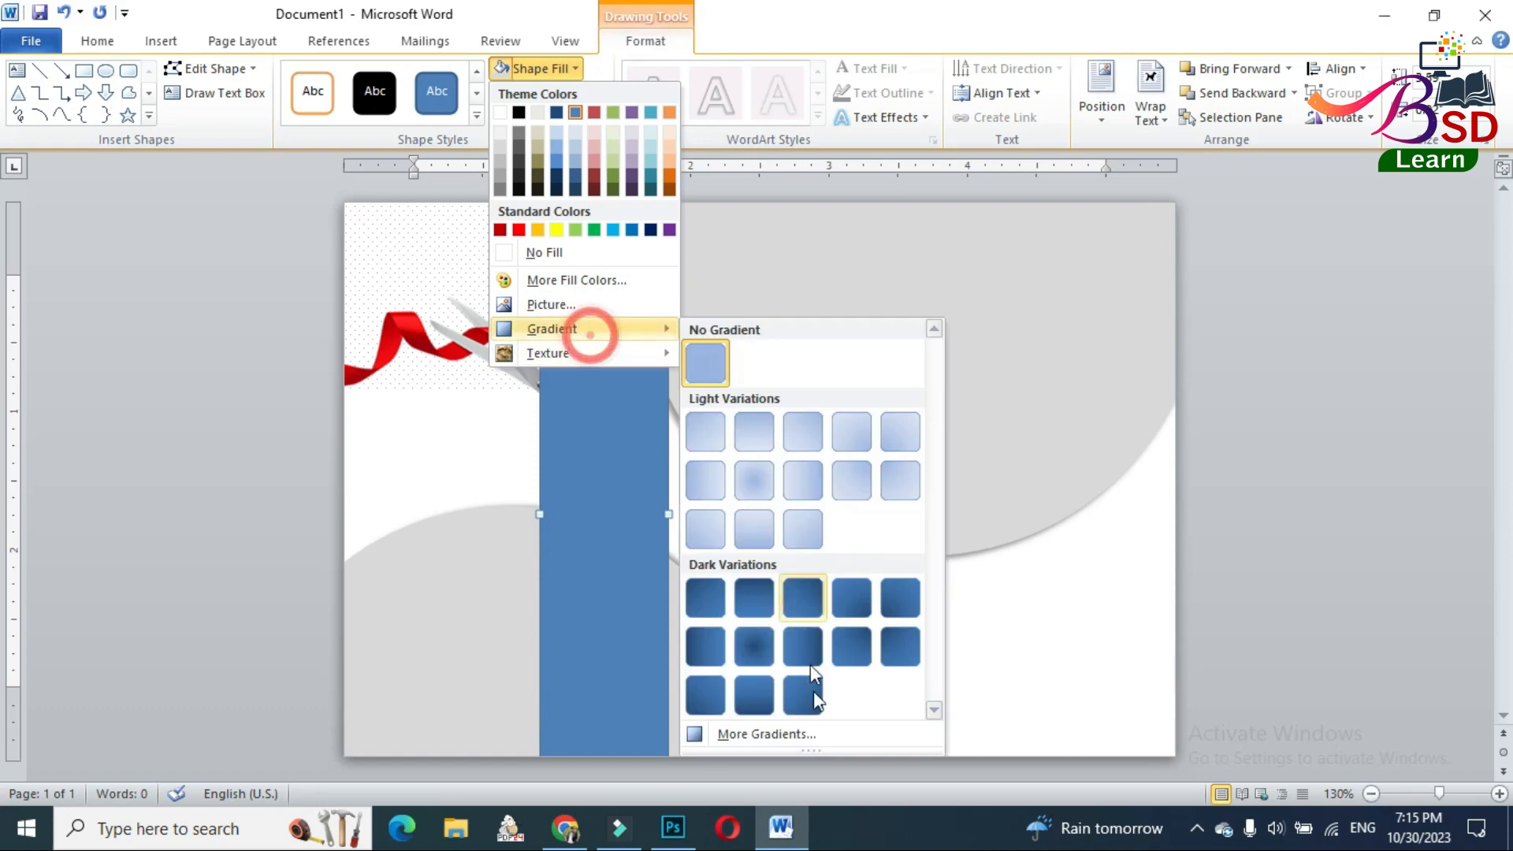
{"action": "left_click", "coordinate": [821, 736]}
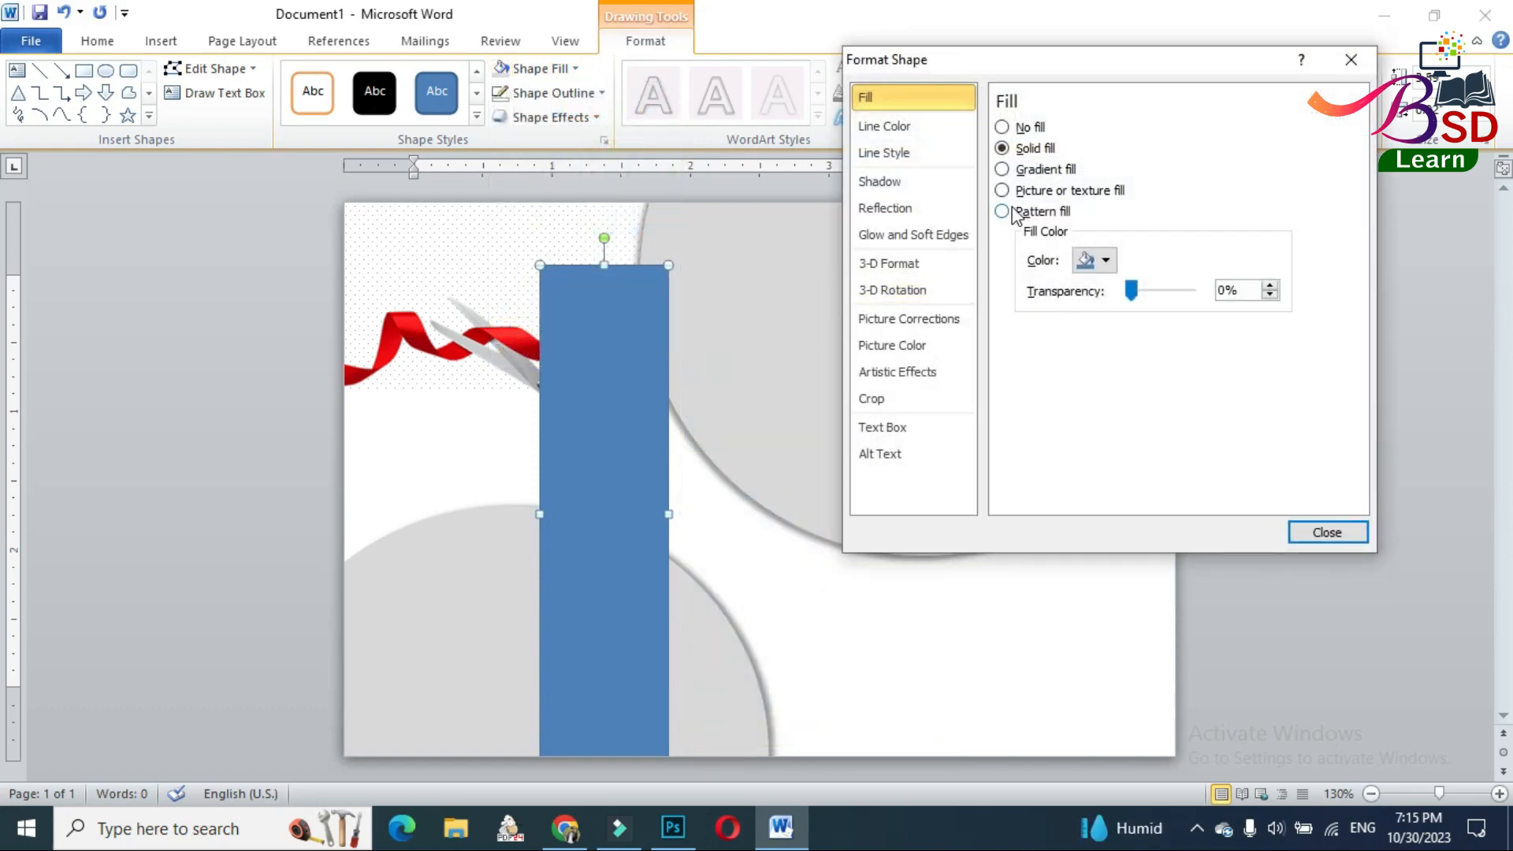
{"action": "left_click", "coordinate": [1002, 212]}
{"action": "left_click", "coordinate": [1117, 358]}
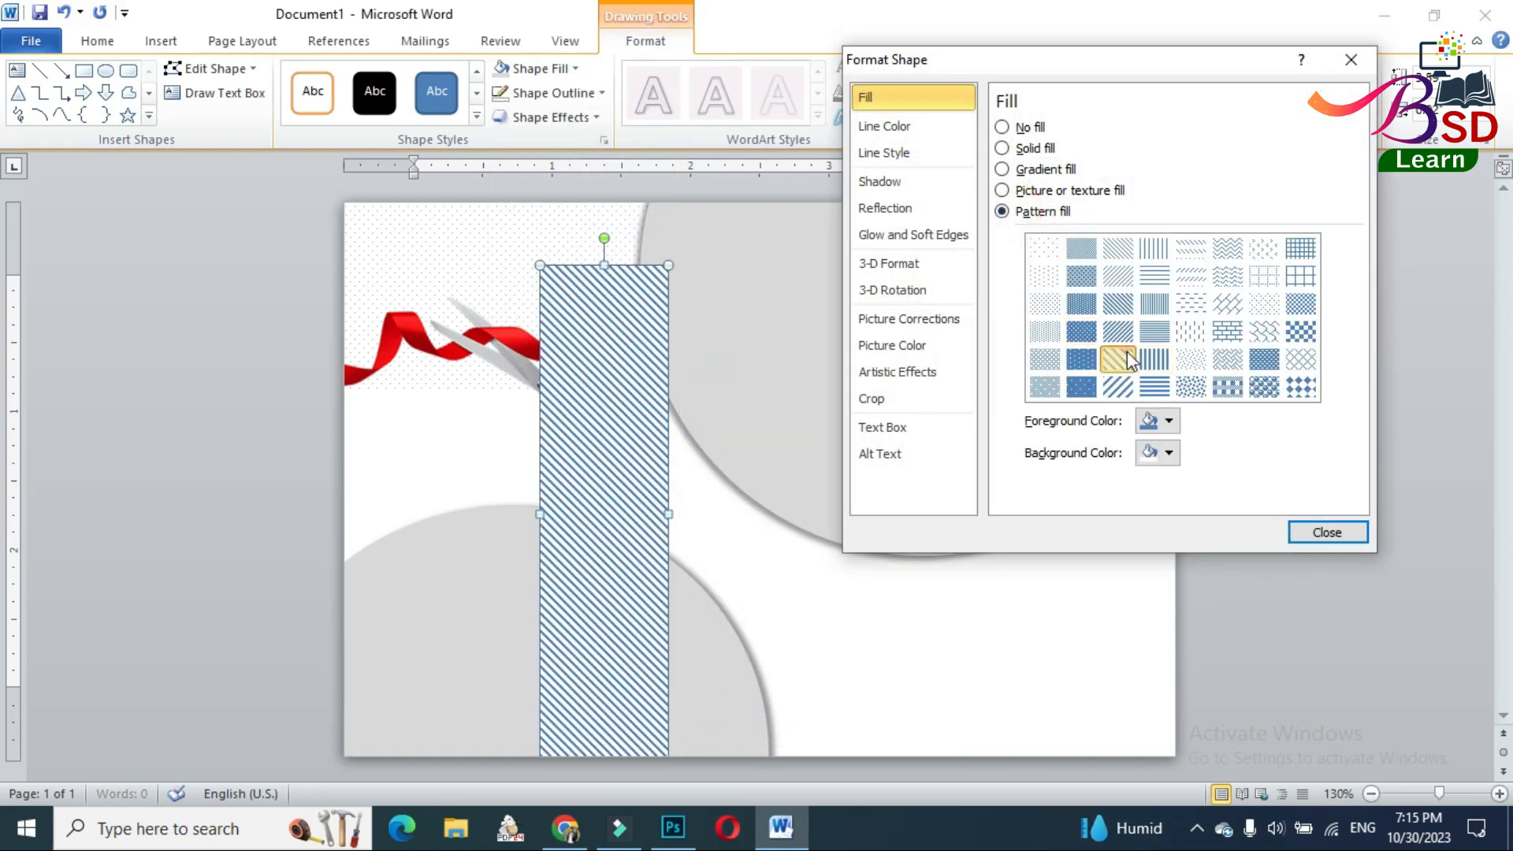
{"action": "left_click", "coordinate": [1149, 420]}
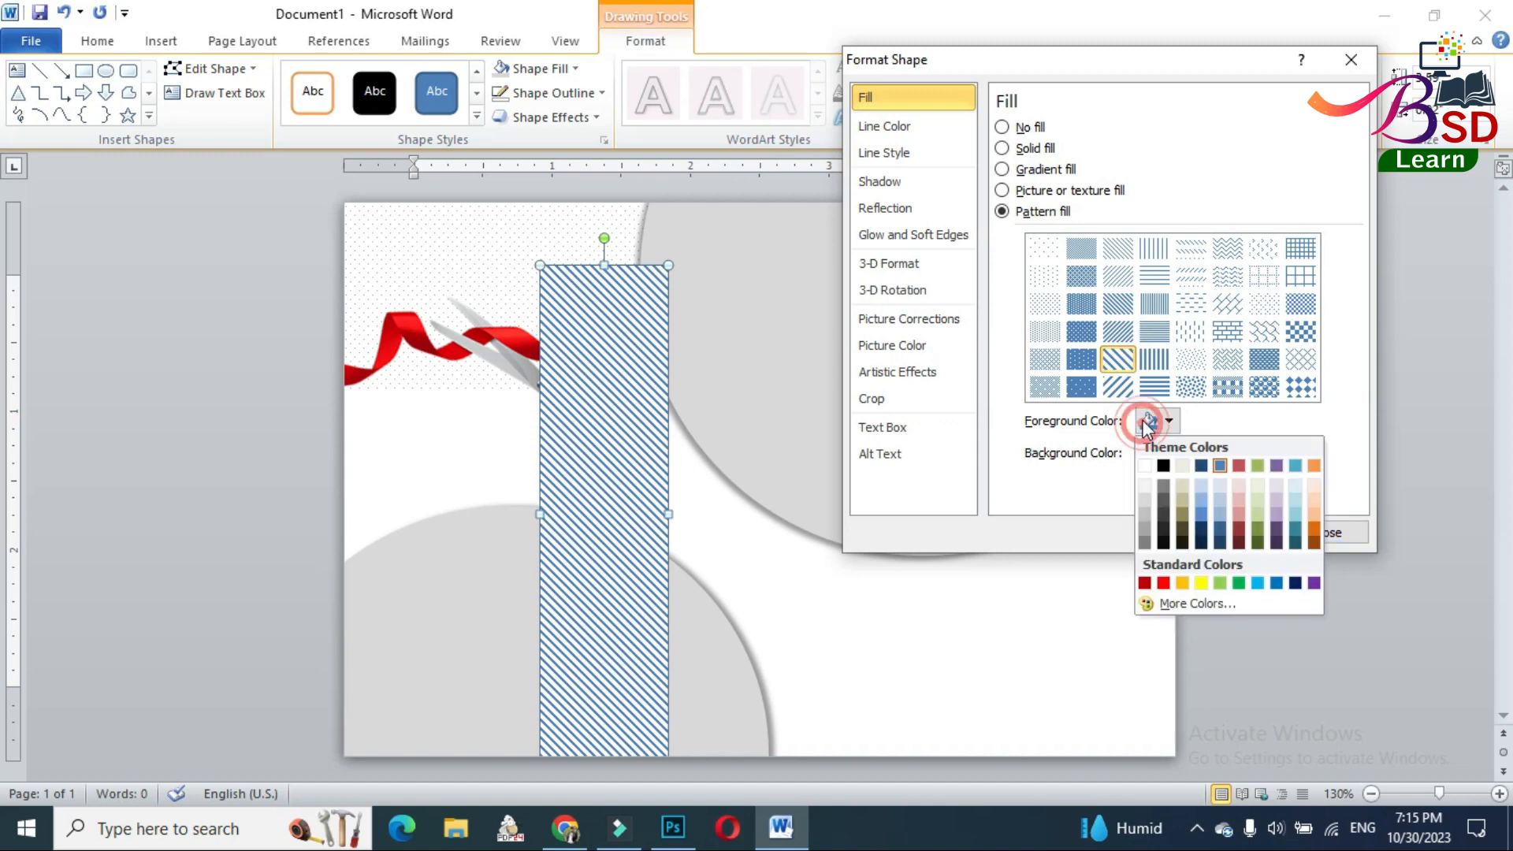
{"action": "left_click", "coordinate": [1145, 523]}
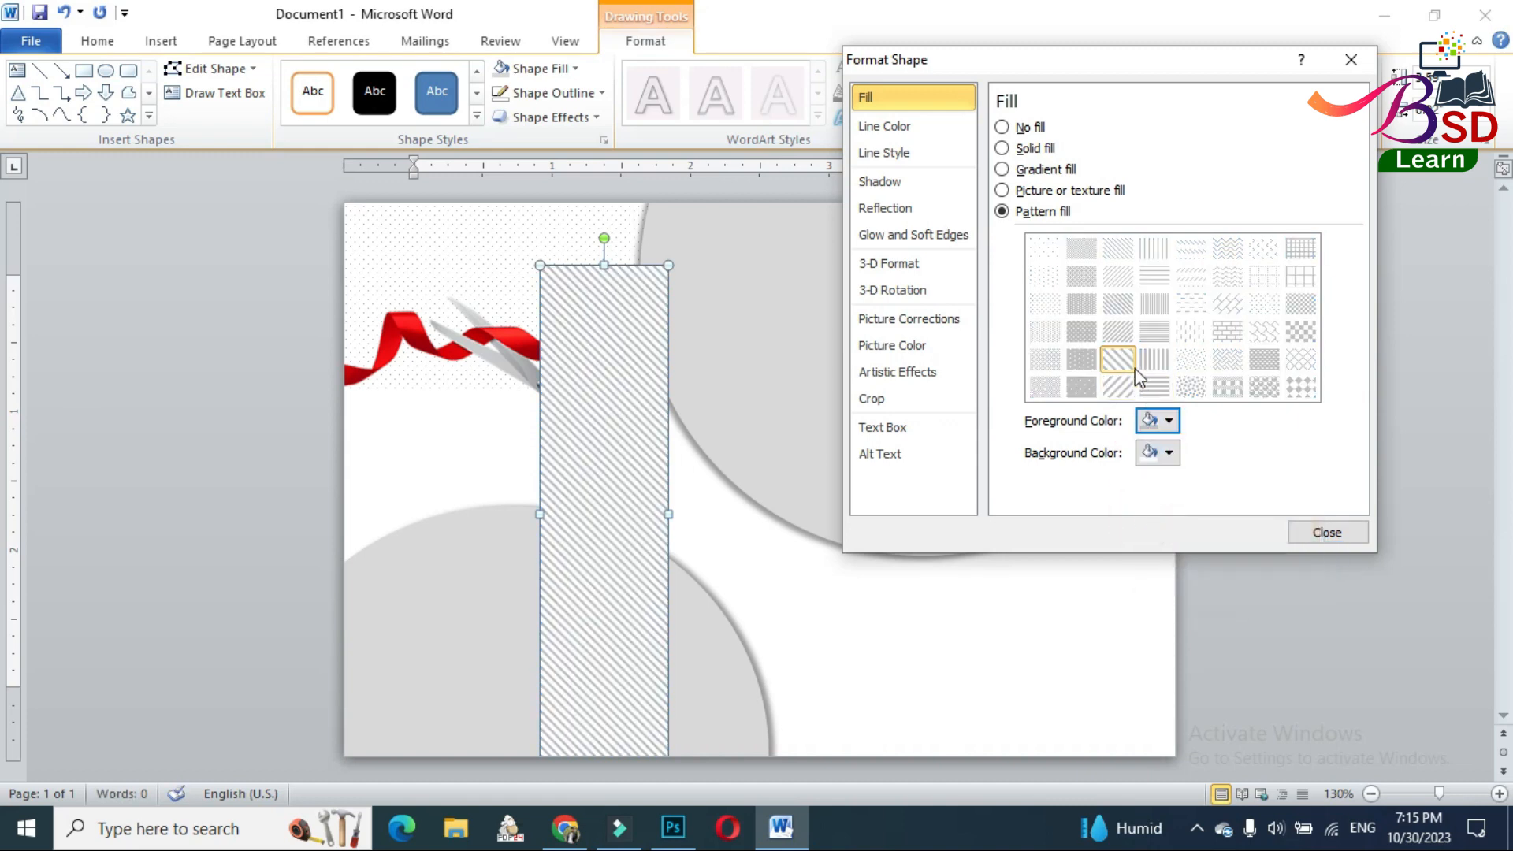
{"action": "left_click", "coordinate": [1165, 416]}
{"action": "left_click", "coordinate": [1152, 541]}
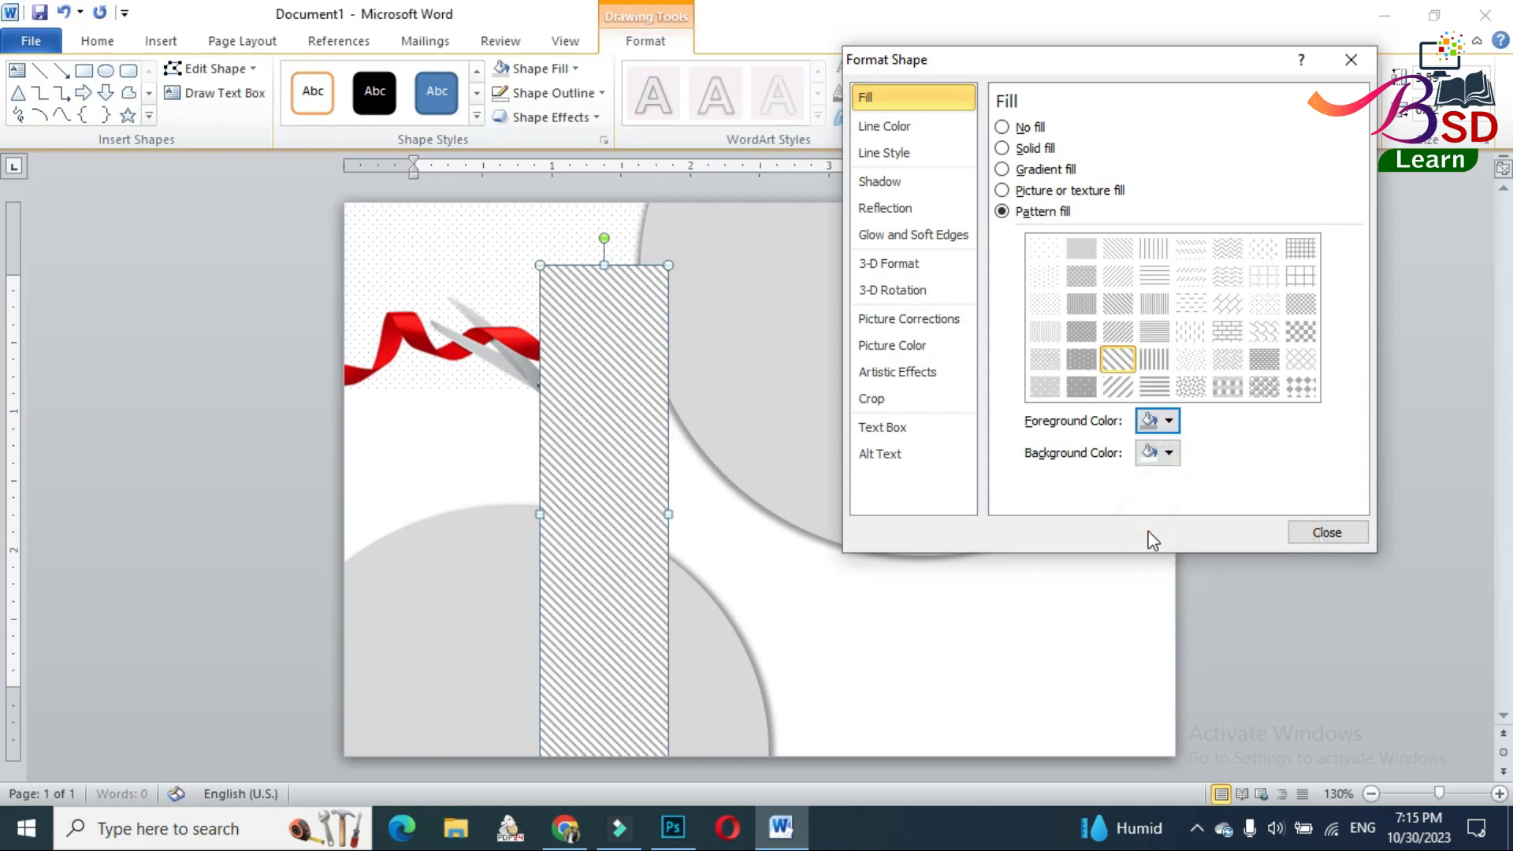
{"action": "left_click", "coordinate": [1309, 538]}
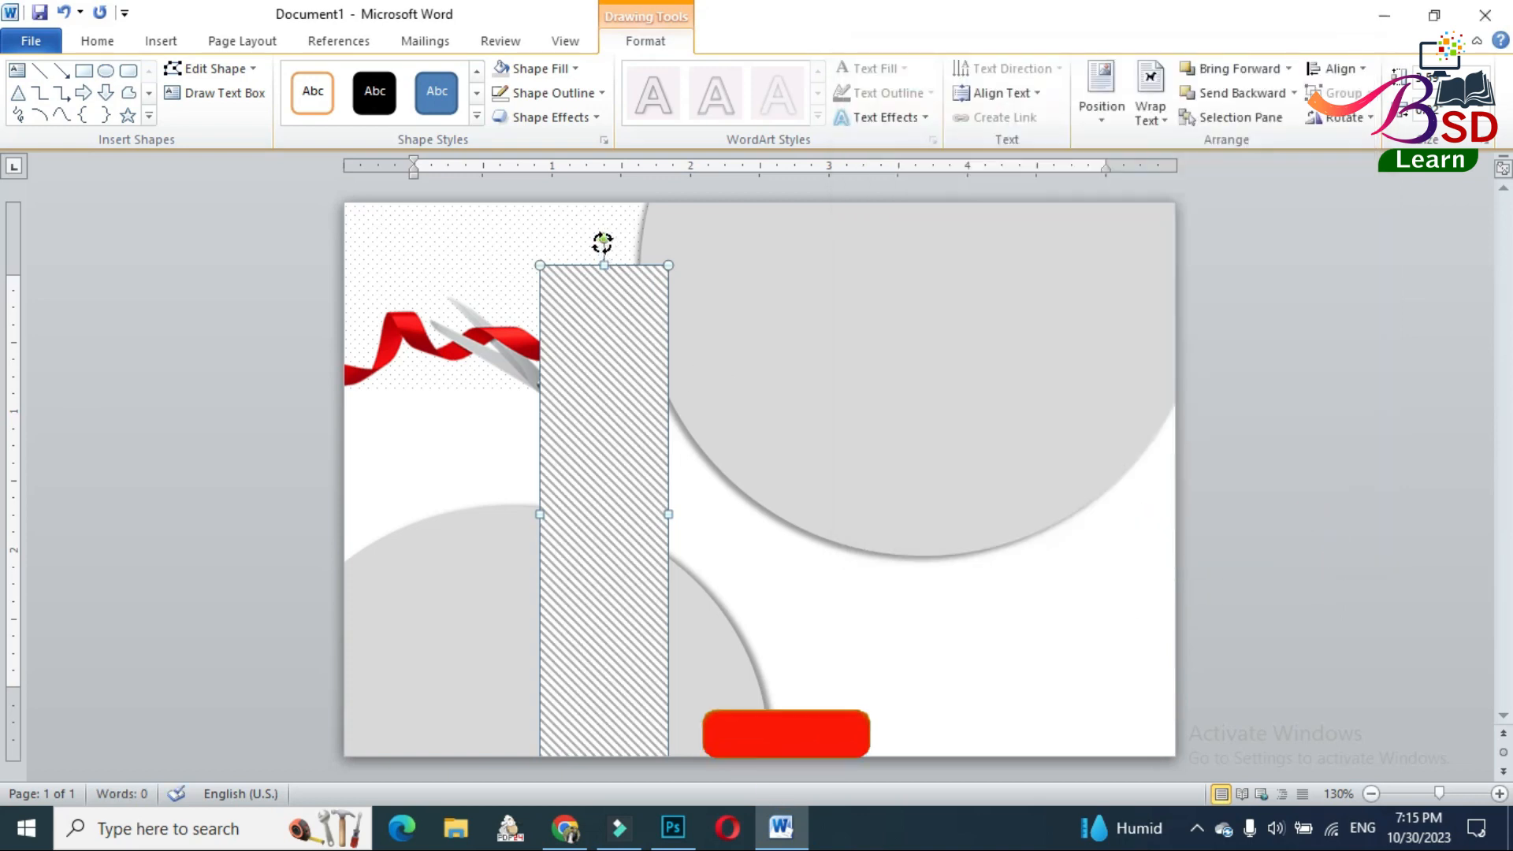
Tilt the striped rectangle counterclockwise, move it below the large circle, and send it behind that circle.
{"action": "mouse_move", "coordinate": [604, 238]}
{"action": "left_mouse_down"}
{"action": "mouse_move", "coordinate": [712, 277]}
{"action": "mouse_move", "coordinate": [719, 261]}
{"action": "left_mouse_up"}
{"action": "left_click_drag", "start_coordinate": [683, 406], "coordinate": [1044, 508]}
{"action": "mouse_move", "coordinate": [1081, 366]}
{"action": "left_mouse_down"}
{"action": "mouse_move", "coordinate": [929, 354]}
{"action": "mouse_move", "coordinate": [895, 399]}
{"action": "left_mouse_up"}
{"action": "left_click_drag", "start_coordinate": [918, 483], "coordinate": [912, 517]}
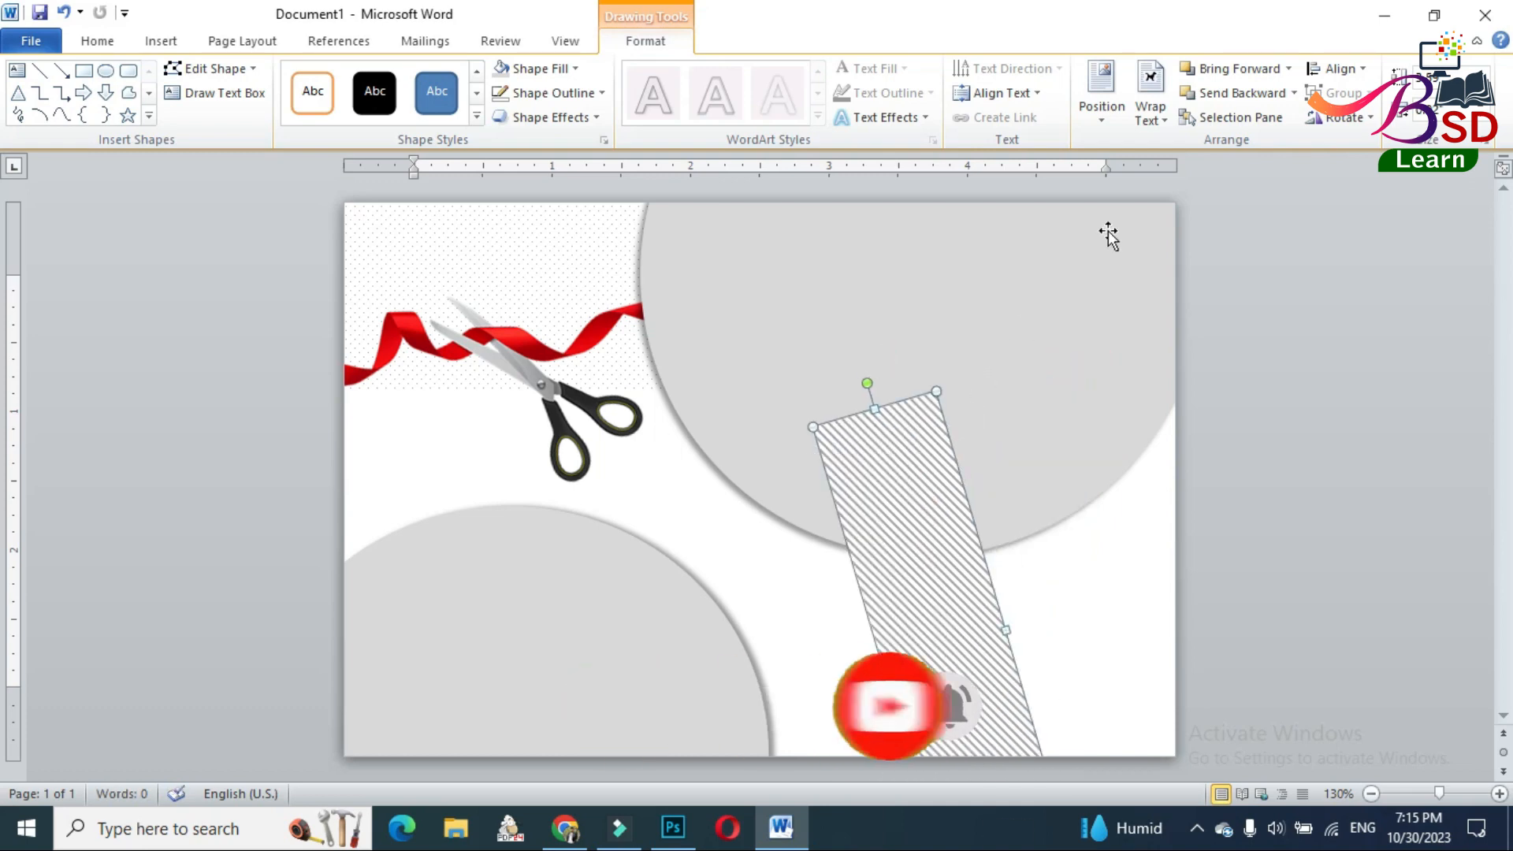
{"action": "left_click", "coordinate": [1232, 93]}
{"action": "left_click", "coordinate": [929, 517]}
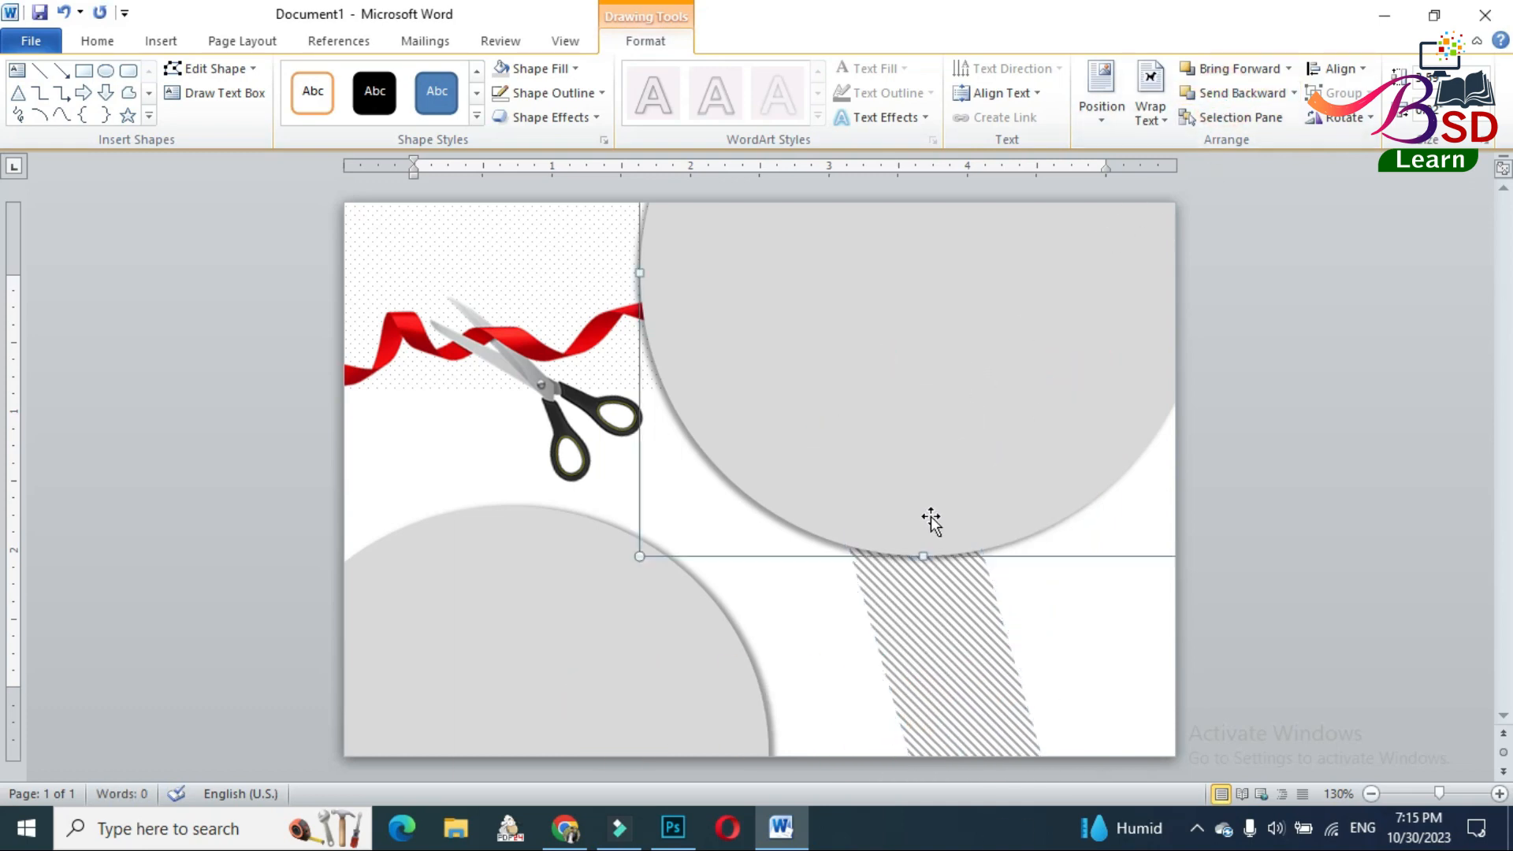
Copy the striped rectangle and paste a duplicate of it onto the page.
{"action": "right_click", "coordinate": [924, 673]}
{"action": "left_click", "coordinate": [713, 297]}
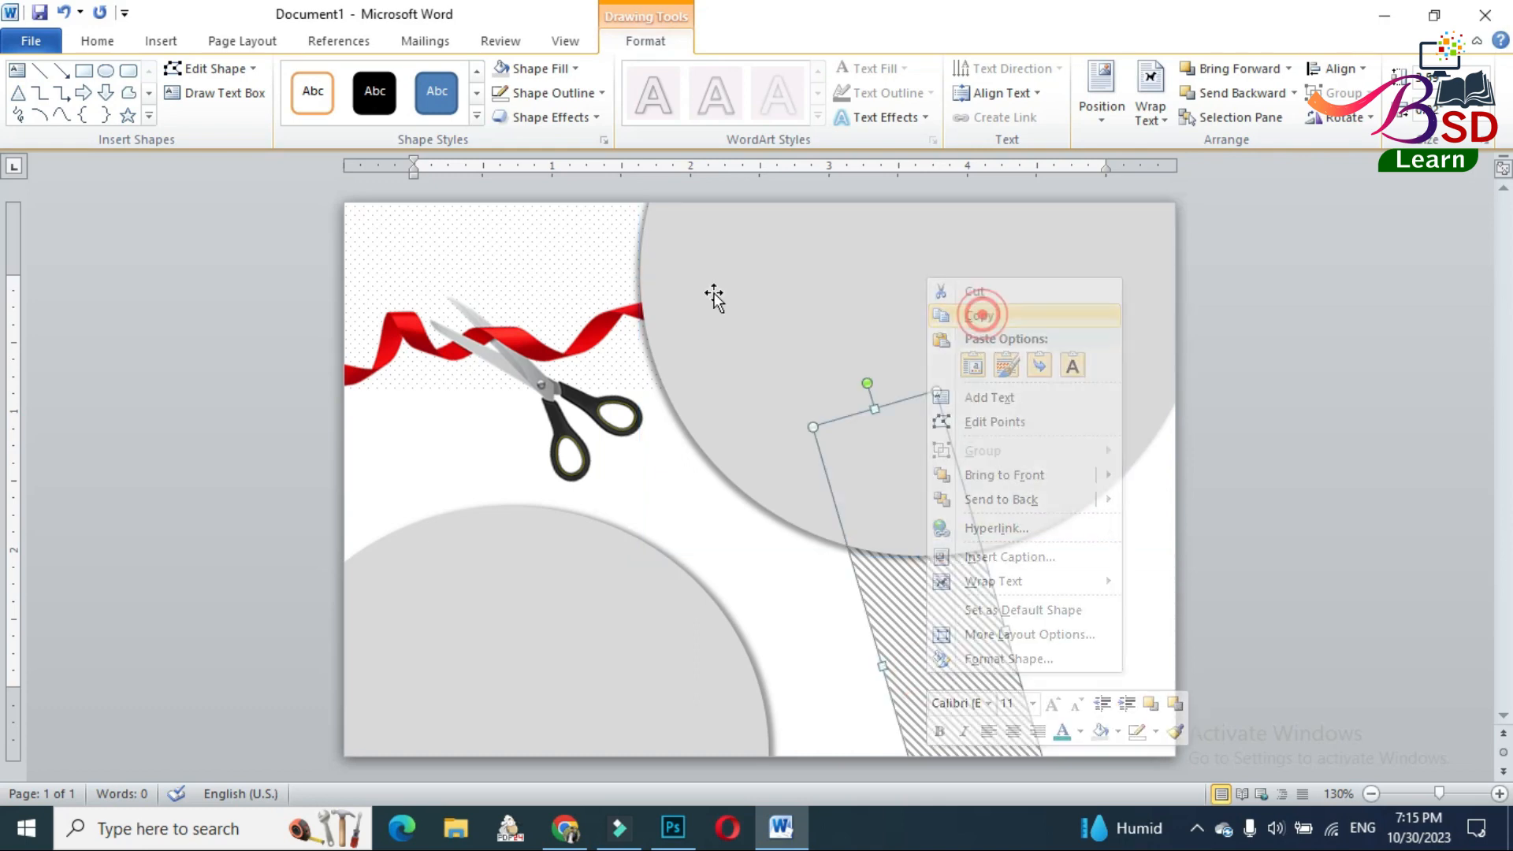
{"action": "left_click", "coordinate": [97, 41]}
{"action": "left_click", "coordinate": [27, 87]}
Tilt the duplicate striped rectangle further toward the page's lower-right corner and send it behind the large circle.
{"action": "left_click_drag", "start_coordinate": [911, 541], "coordinate": [1025, 477]}
{"action": "left_click_drag", "start_coordinate": [1000, 338], "coordinate": [930, 365]}
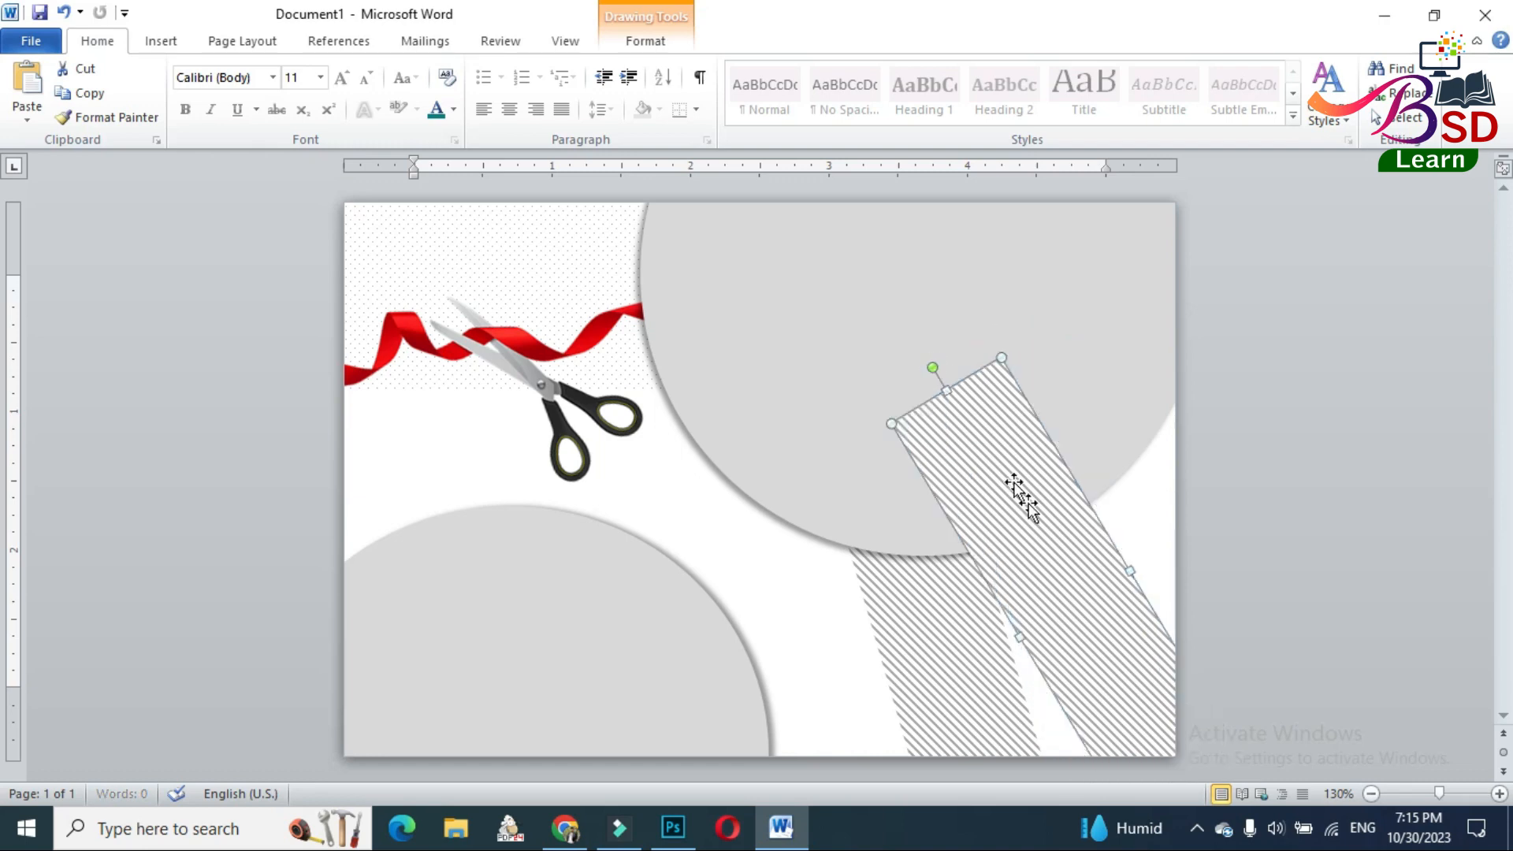
{"action": "left_click_drag", "start_coordinate": [1060, 577], "coordinate": [1082, 549]}
{"action": "mouse_move", "coordinate": [966, 343]}
{"action": "left_mouse_down"}
{"action": "mouse_move", "coordinate": [924, 365]}
{"action": "mouse_move", "coordinate": [908, 405]}
{"action": "mouse_move", "coordinate": [899, 396]}
{"action": "left_mouse_up"}
{"action": "left_click_drag", "start_coordinate": [1086, 566], "coordinate": [1078, 575]}
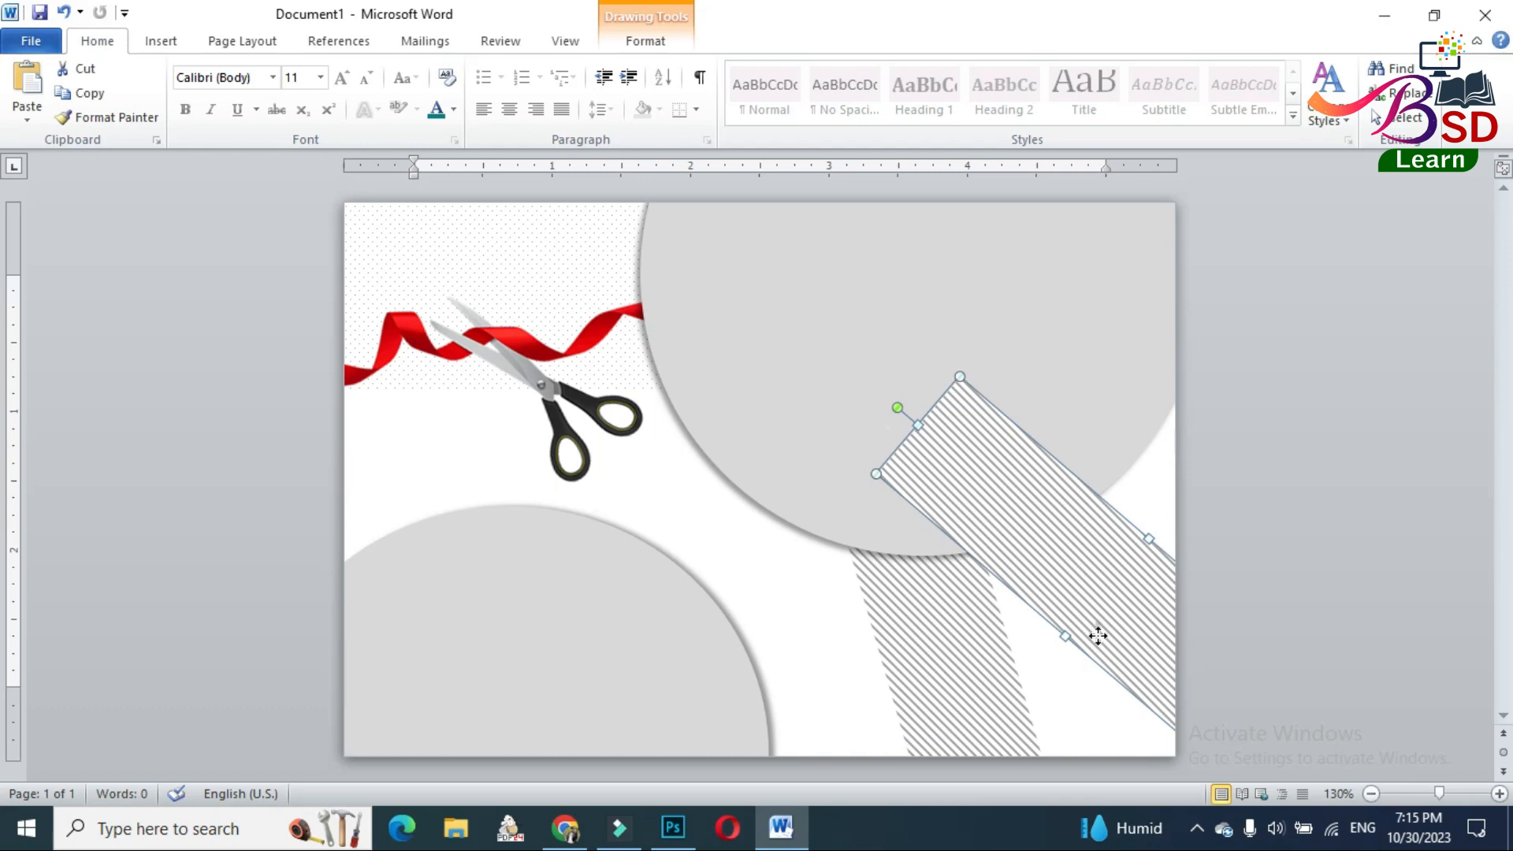
{"action": "left_click_drag", "start_coordinate": [1097, 636], "coordinate": [1099, 652]}
{"action": "left_click", "coordinate": [646, 40]}
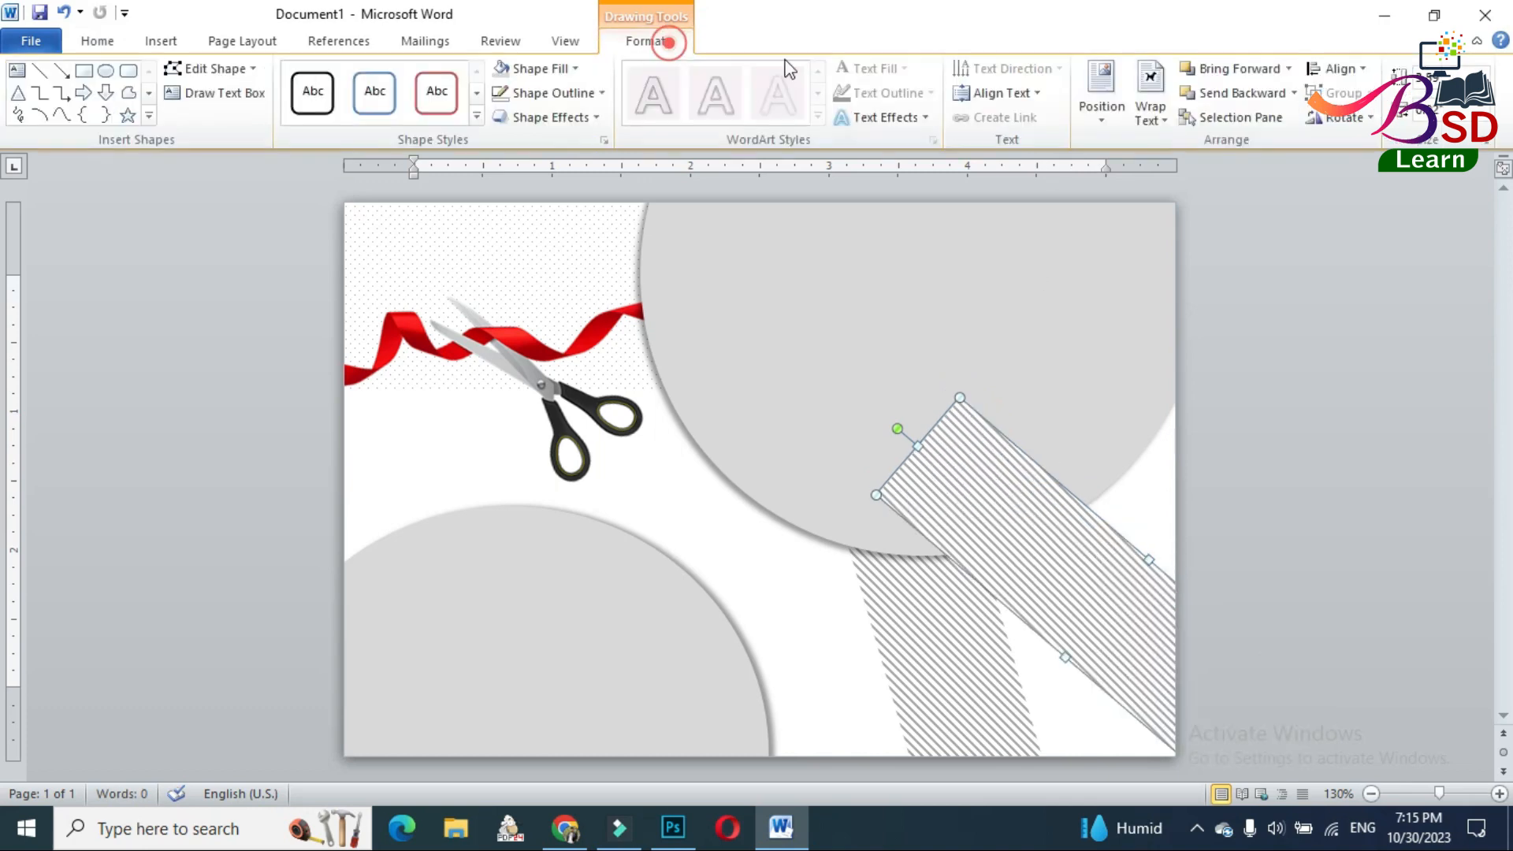
{"action": "left_click", "coordinate": [1240, 93]}
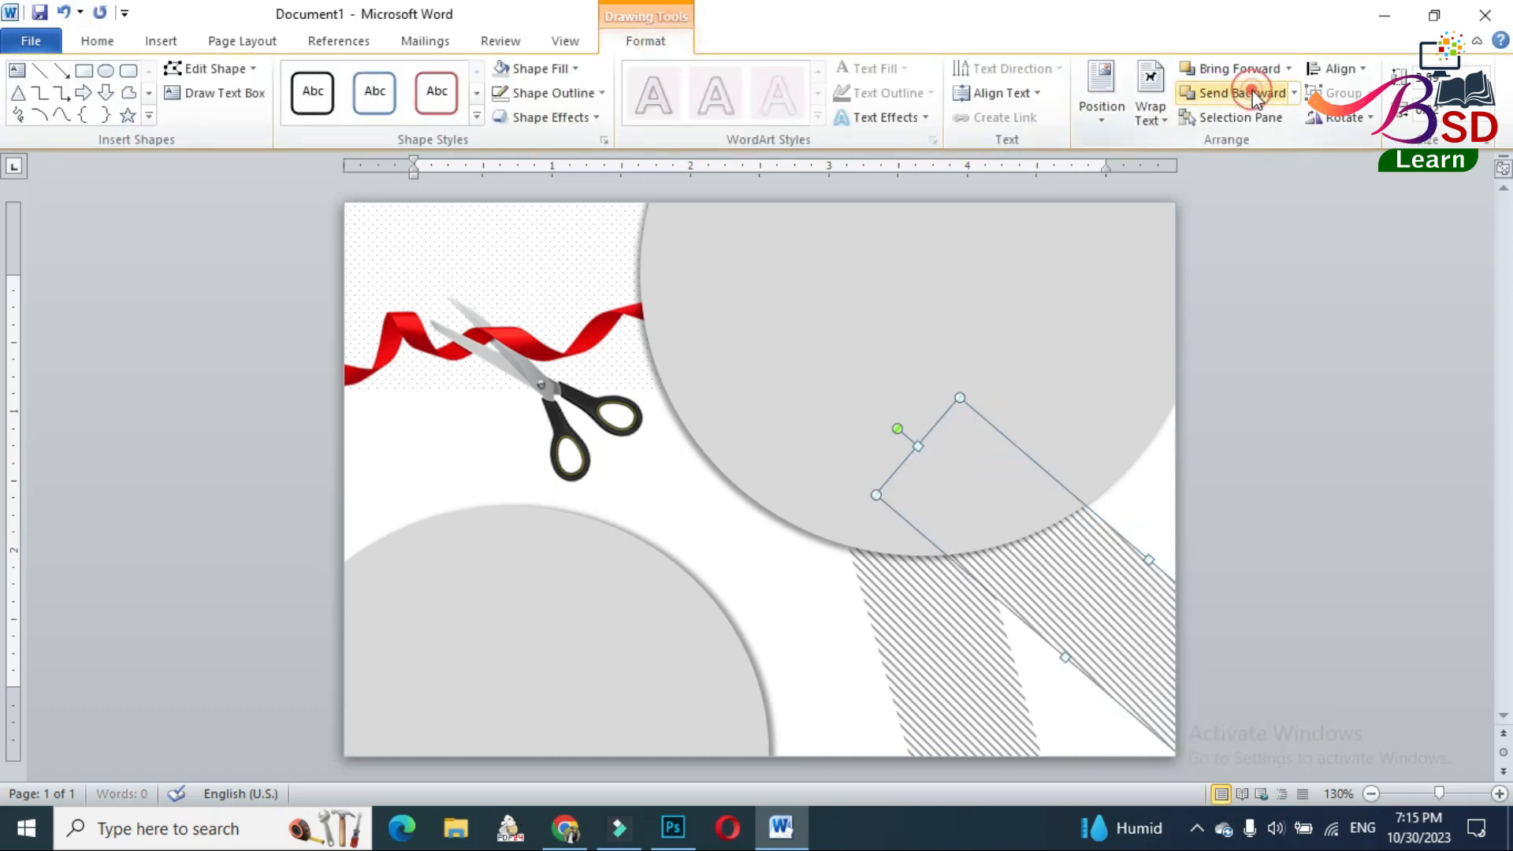
{"action": "left_click", "coordinate": [1292, 445]}
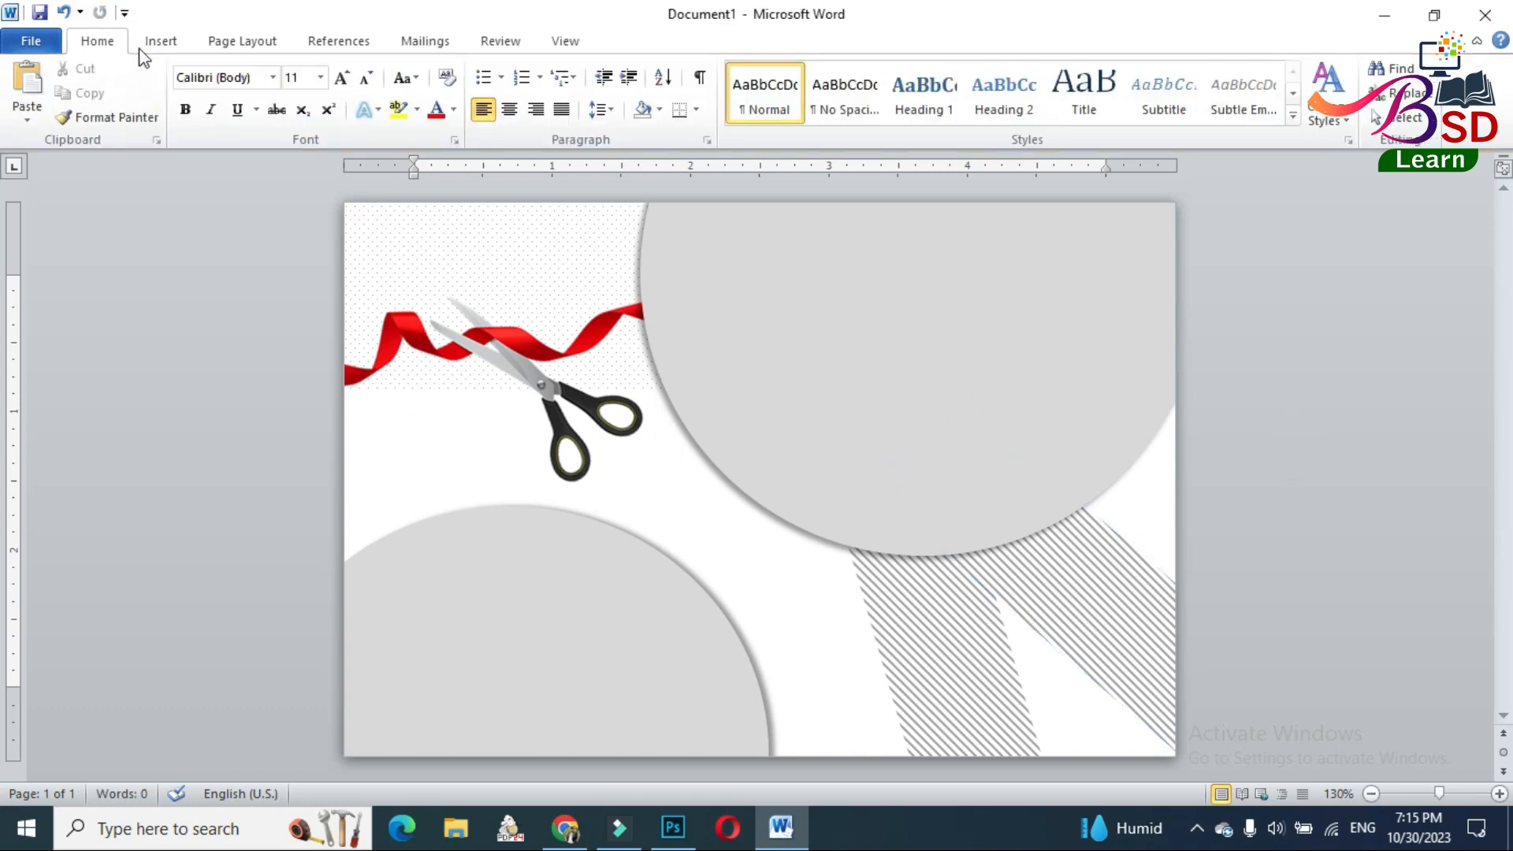
Draw a text box about 2.9 by 1.3 inches on the large circle containing "Special Discount With Complementary Appetizers & Soft Drinks" on three lines.
{"action": "left_click", "coordinate": [161, 41]}
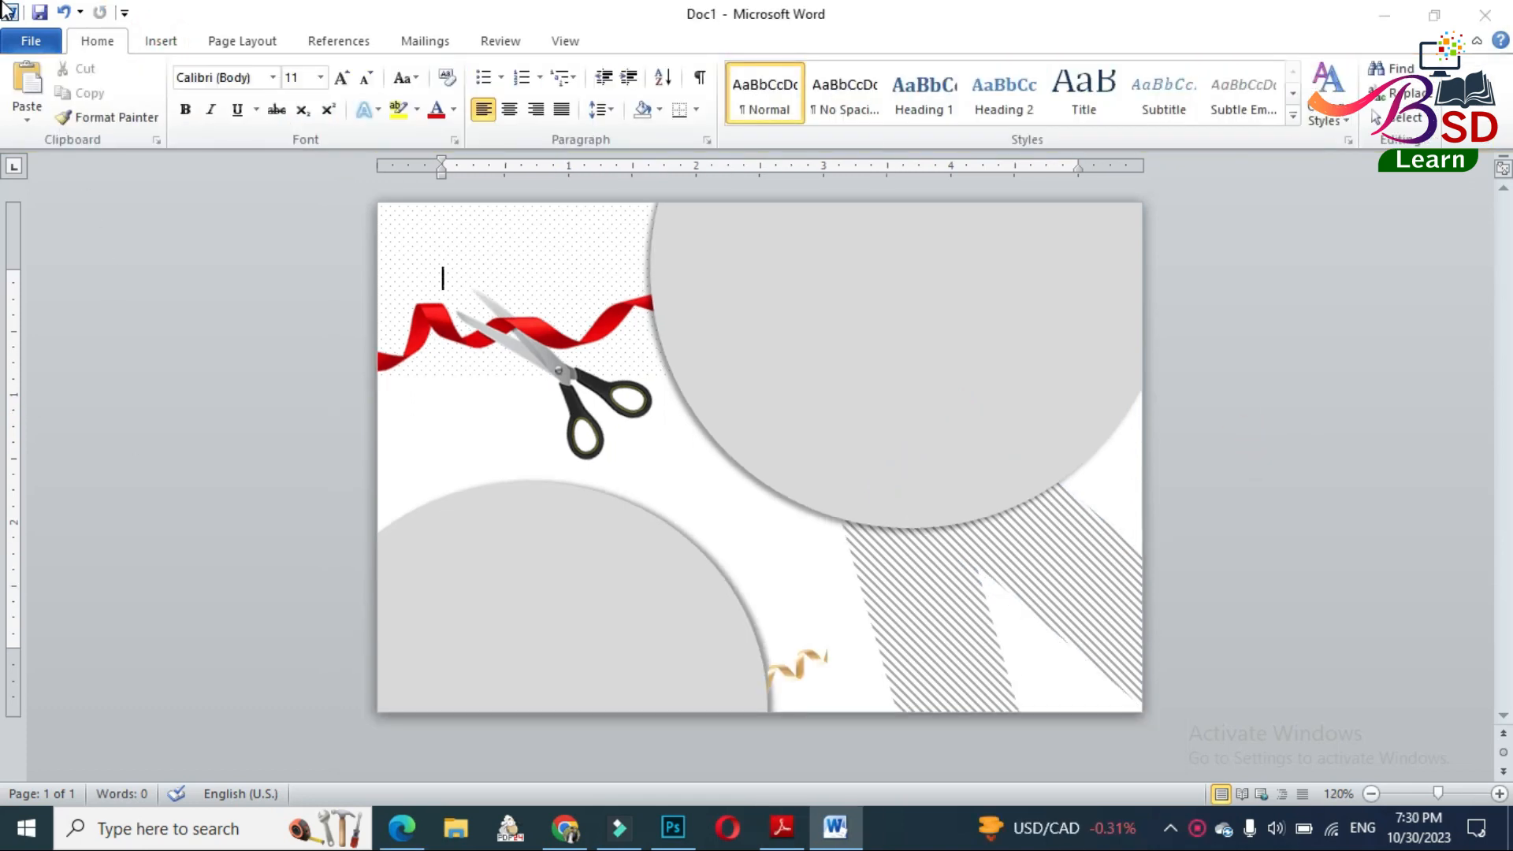
{"action": "left_click", "coordinate": [149, 45]}
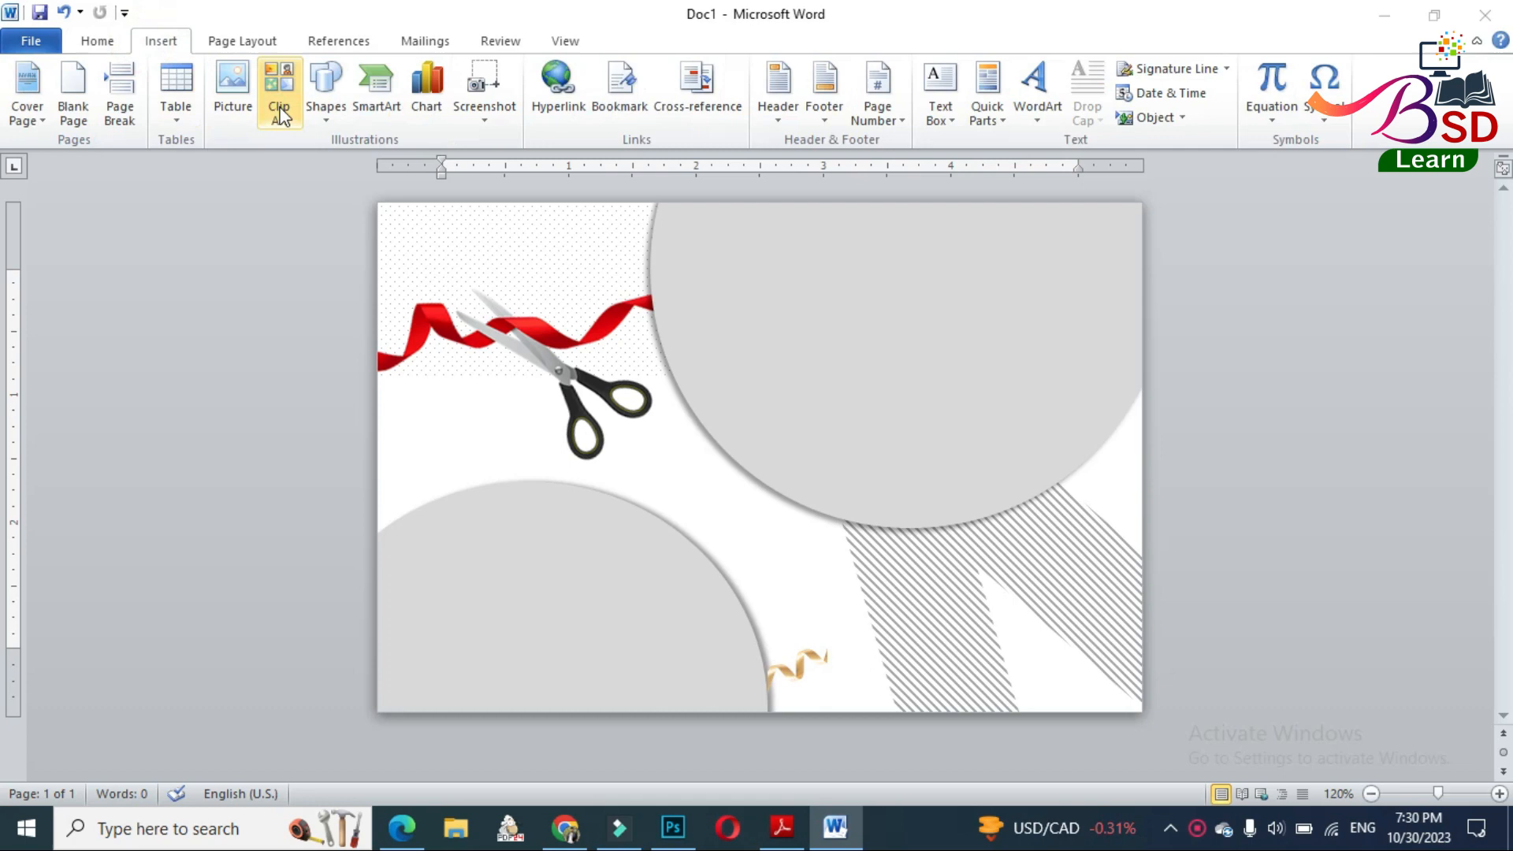
{"action": "left_click", "coordinate": [325, 108]}
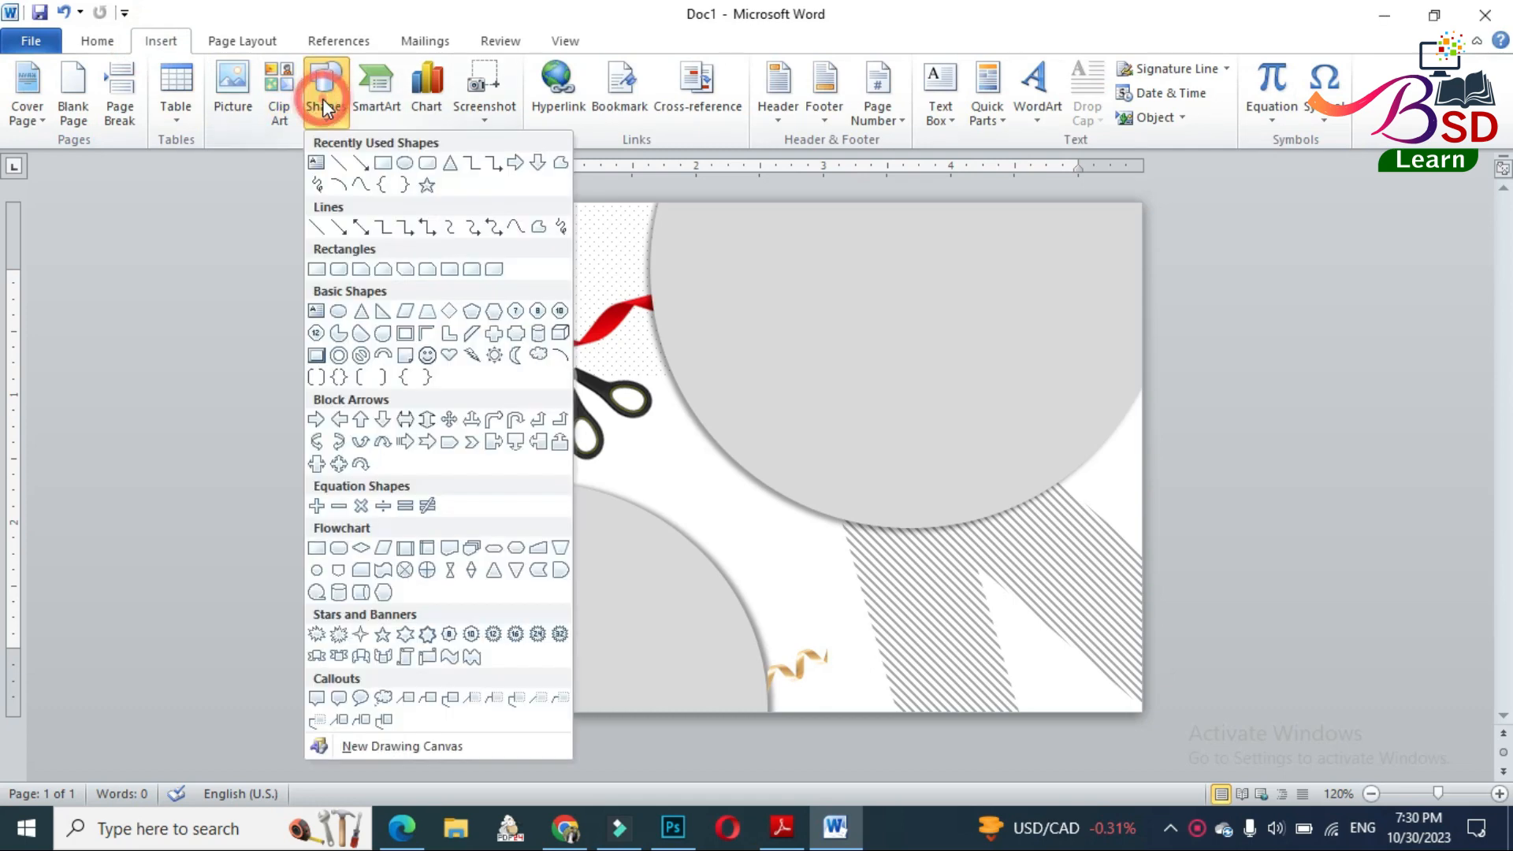
{"action": "left_click", "coordinate": [316, 311]}
{"action": "left_click_drag", "start_coordinate": [693, 322], "coordinate": [1049, 465]}
{"action": "type", "text": "Special Discount With Complementary Appetizers & Soft Drinks"}
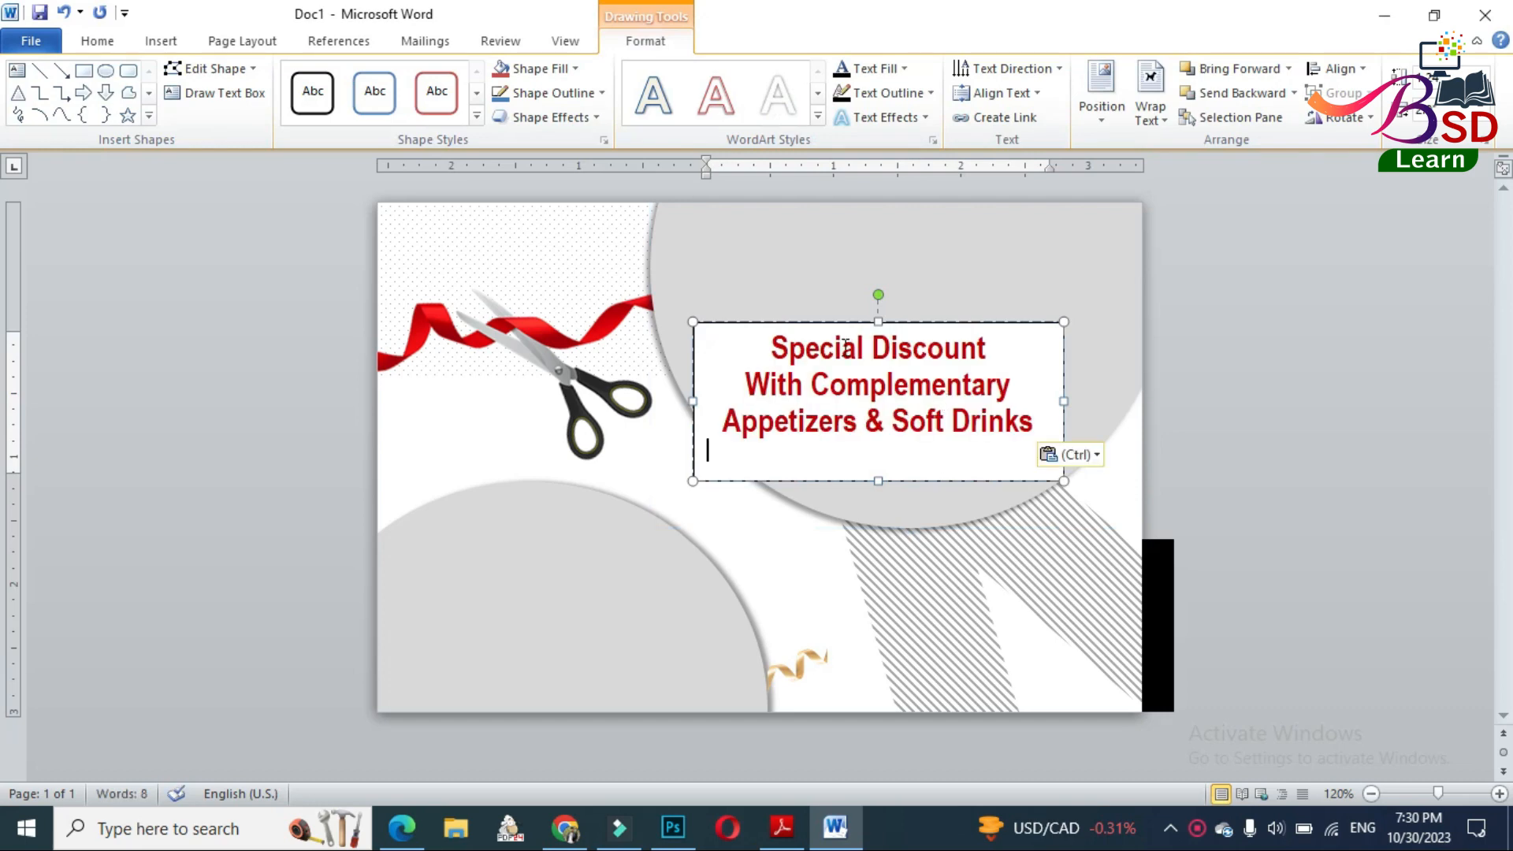
{"action": "left_click", "coordinate": [1379, 429]}
Remove the fill and the outline from the Special Discount text box.
{"action": "left_click", "coordinate": [981, 323]}
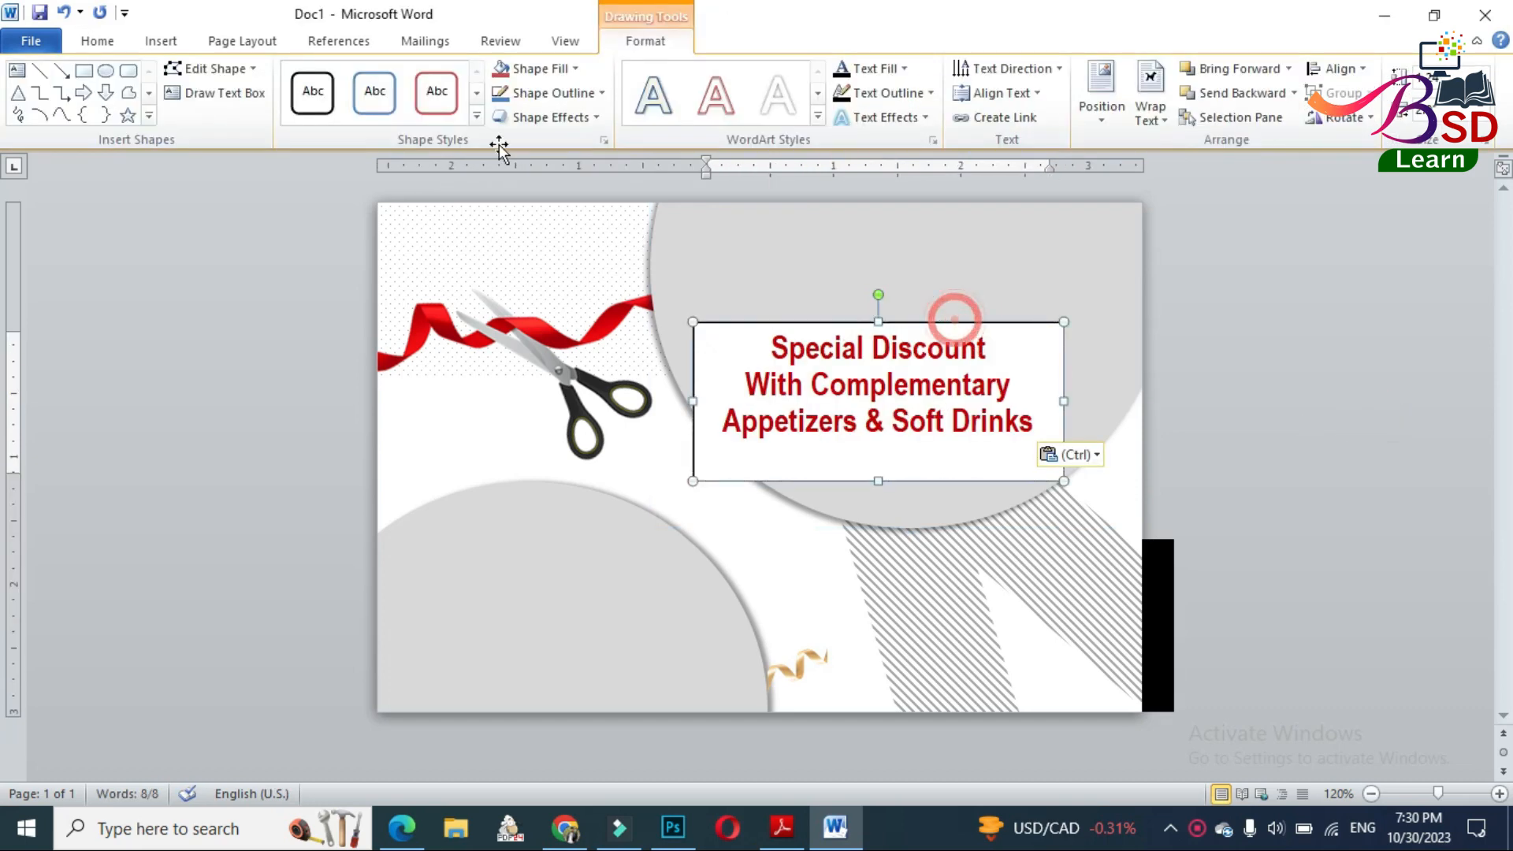
{"action": "left_click", "coordinate": [540, 69]}
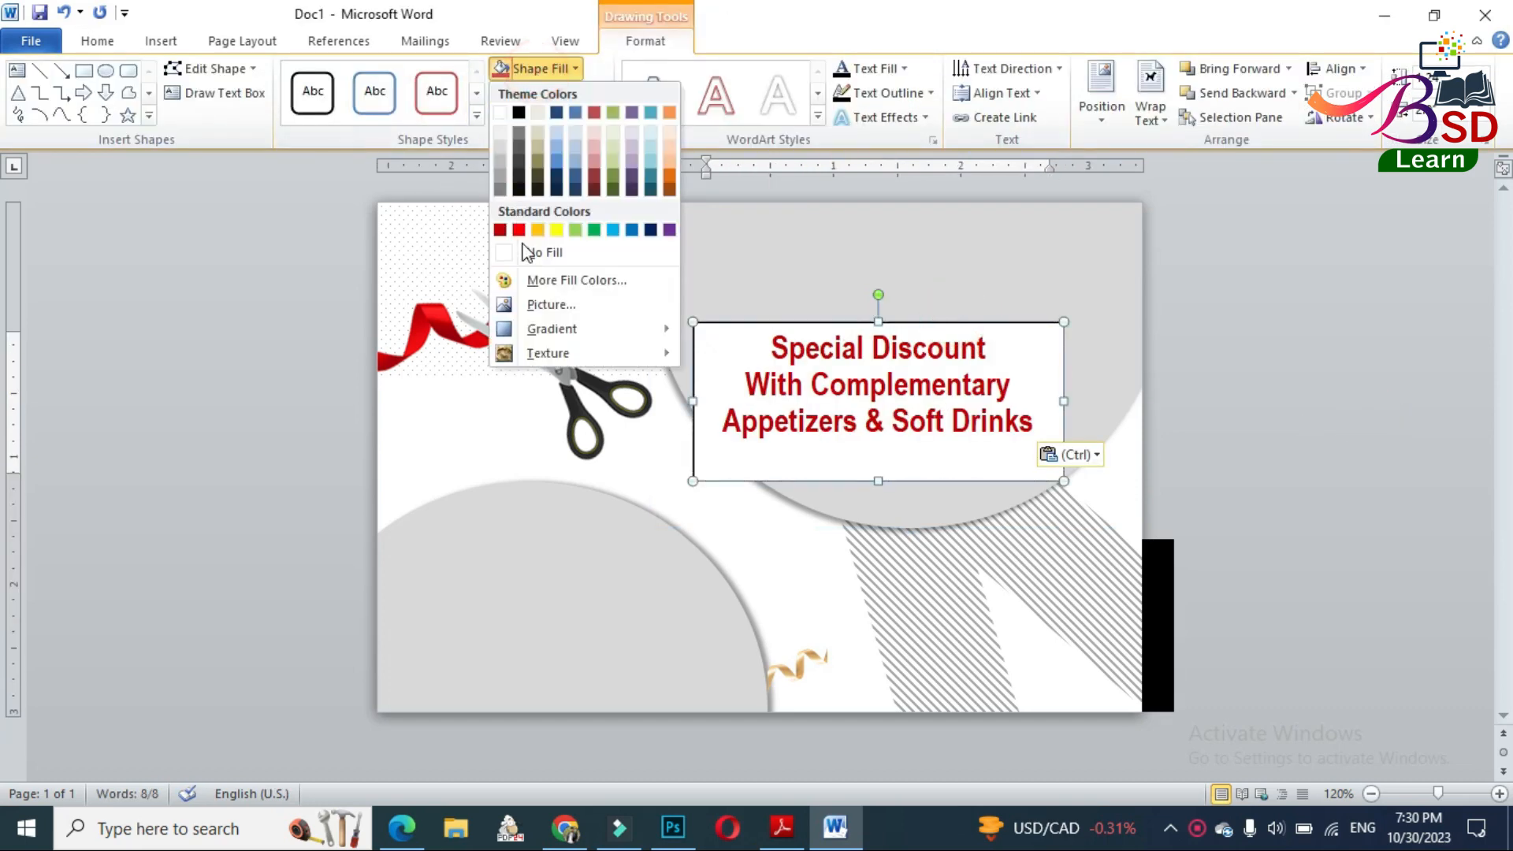
{"action": "left_click", "coordinate": [527, 252]}
{"action": "left_click", "coordinate": [569, 93]}
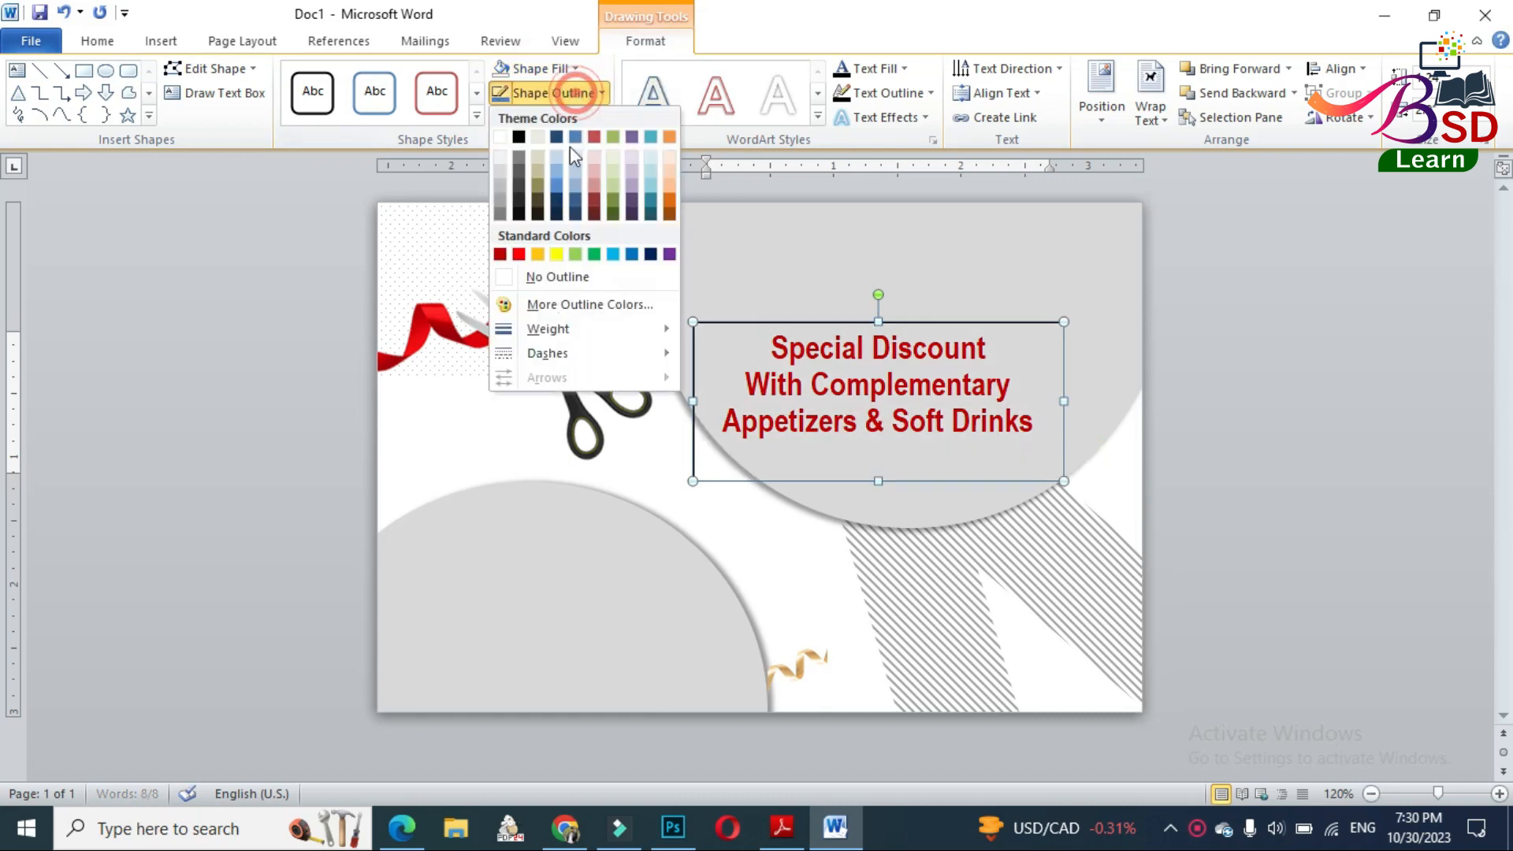
{"action": "left_click", "coordinate": [562, 277]}
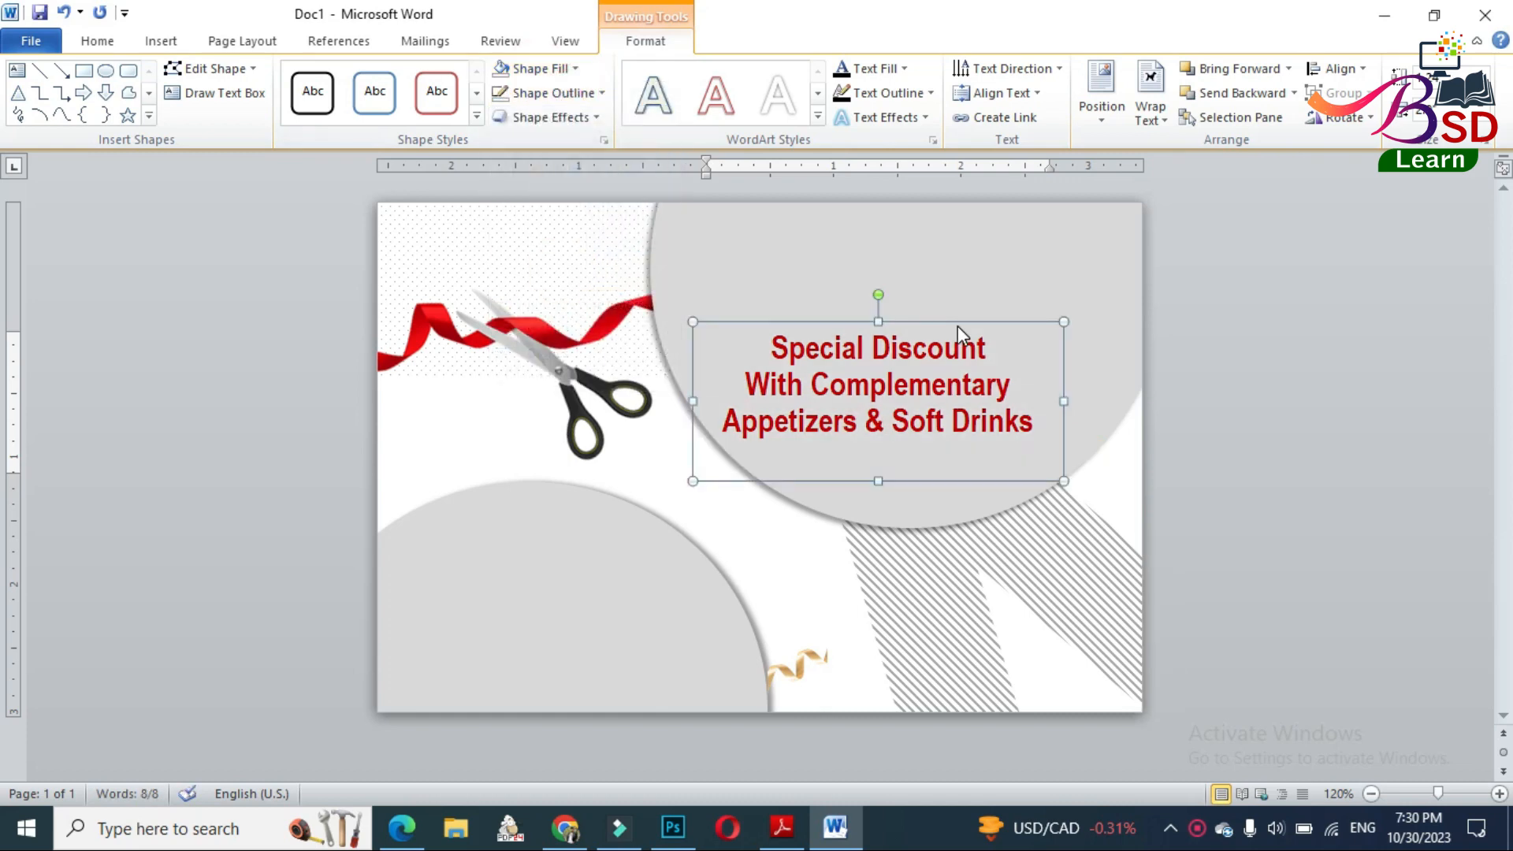
Set the Special Discount text to size 16 and fit its shortened box near the lower edge of the large circle.
{"action": "left_click_drag", "start_coordinate": [957, 324], "coordinate": [993, 368]}
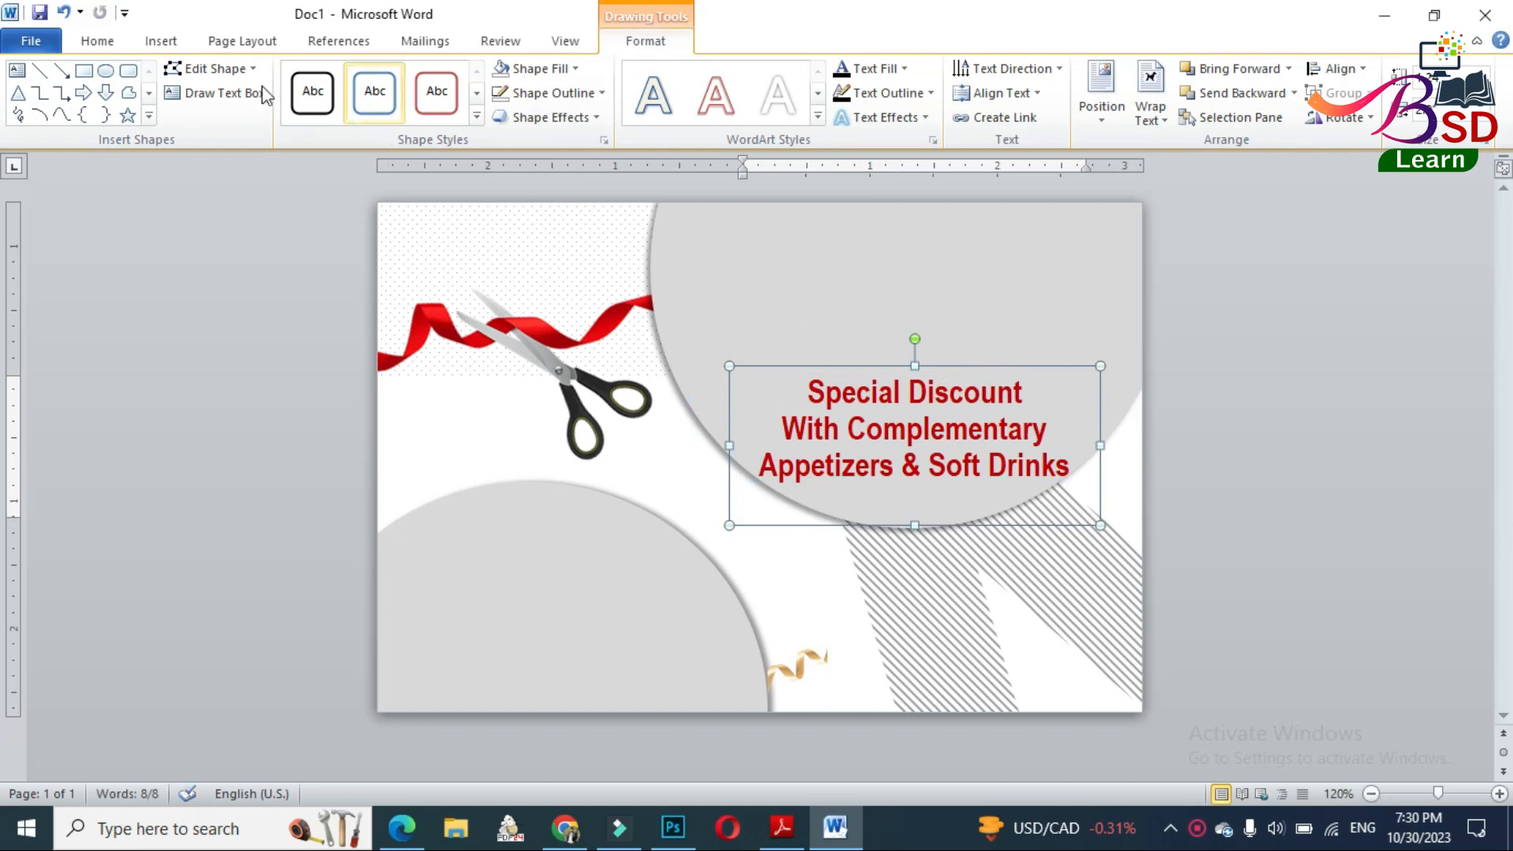
{"action": "left_click", "coordinate": [99, 43]}
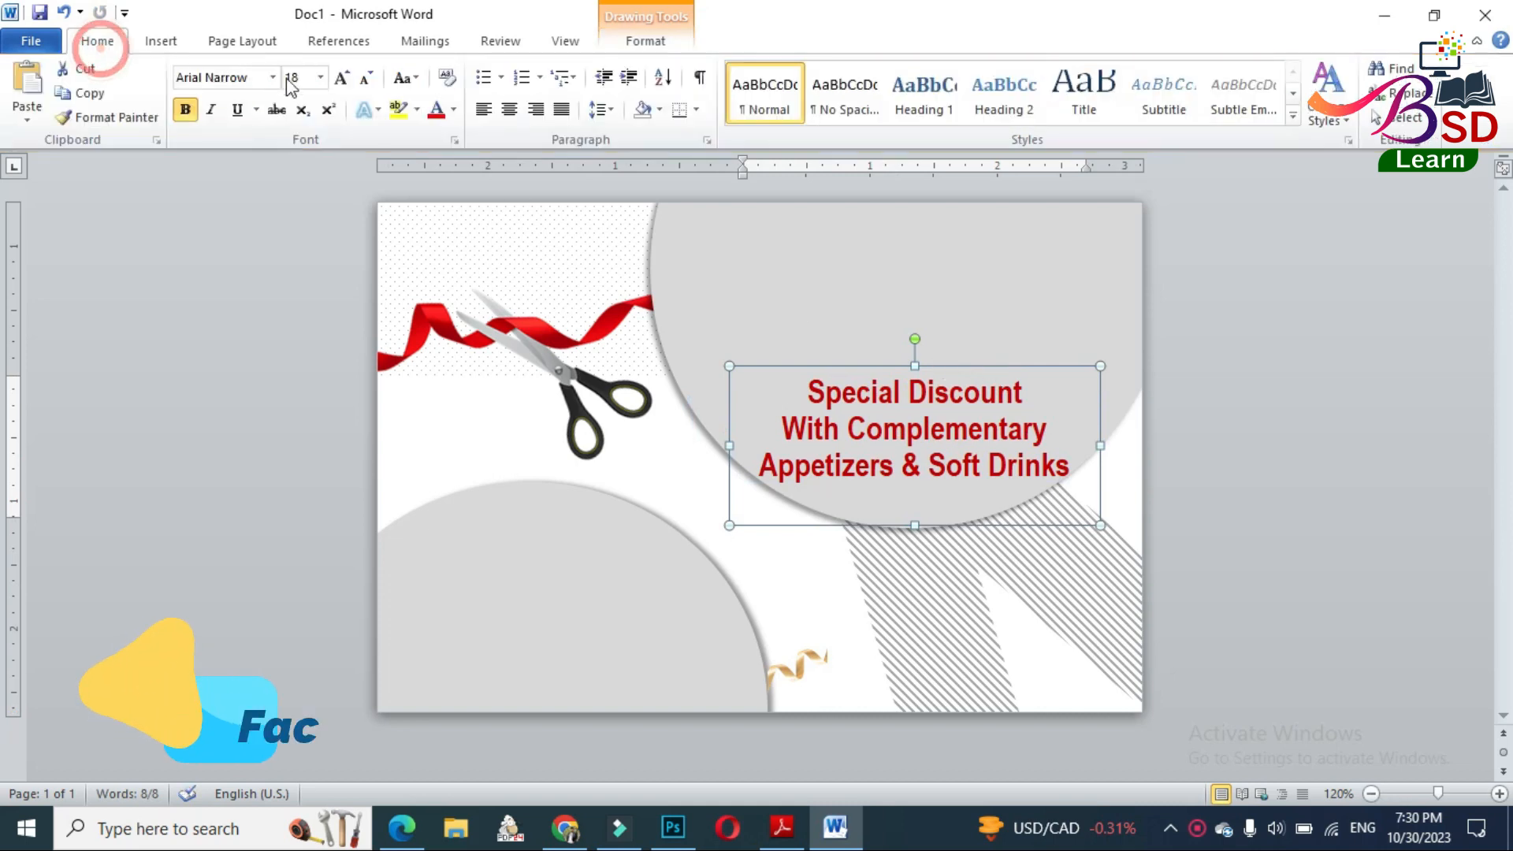
{"action": "left_click", "coordinate": [368, 79]}
{"action": "left_click", "coordinate": [368, 79]}
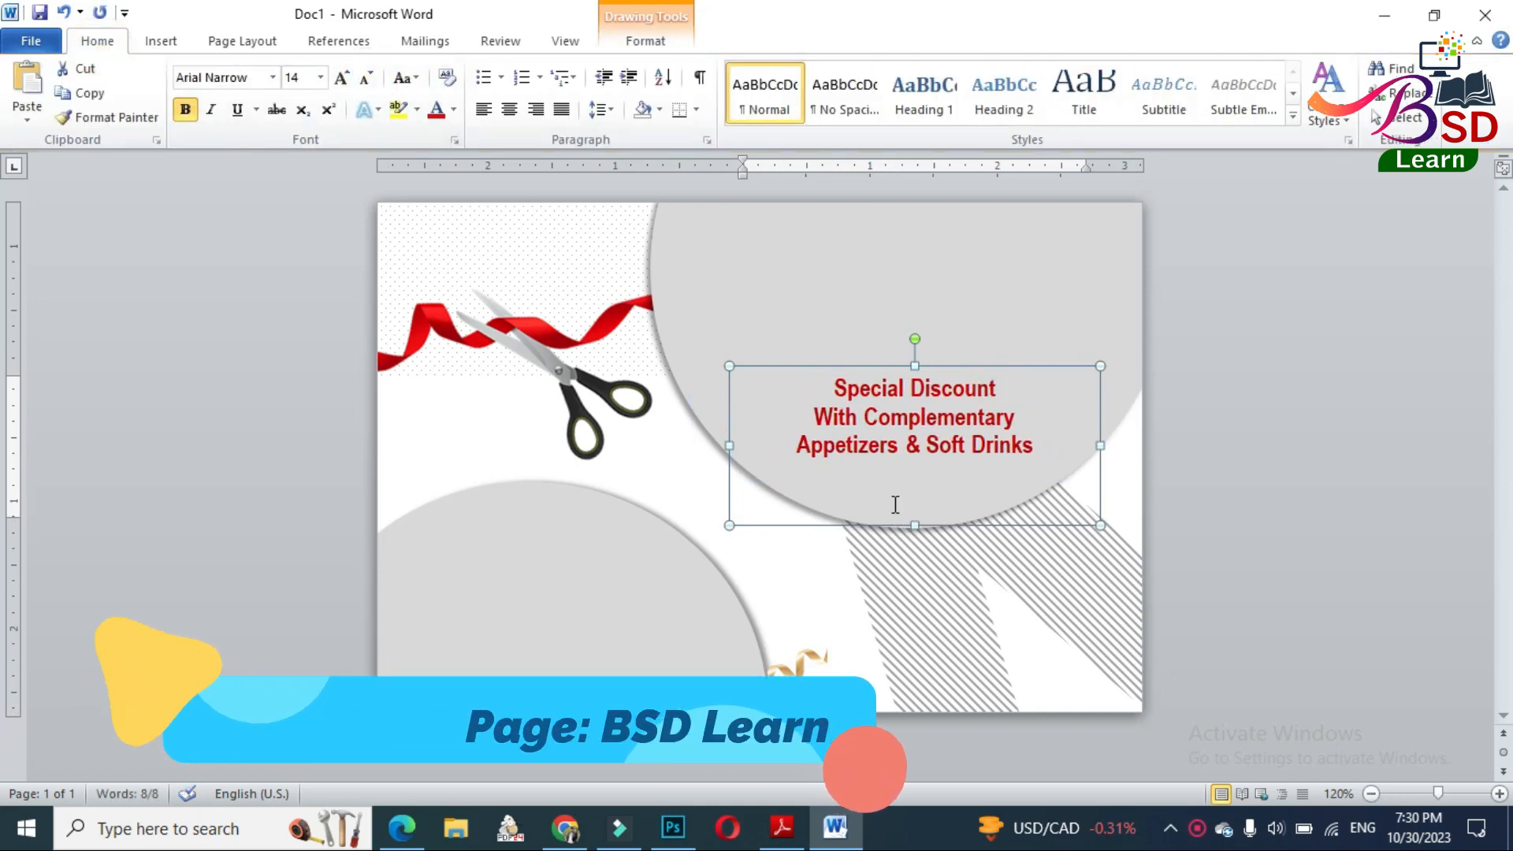
{"action": "left_click", "coordinate": [340, 76]}
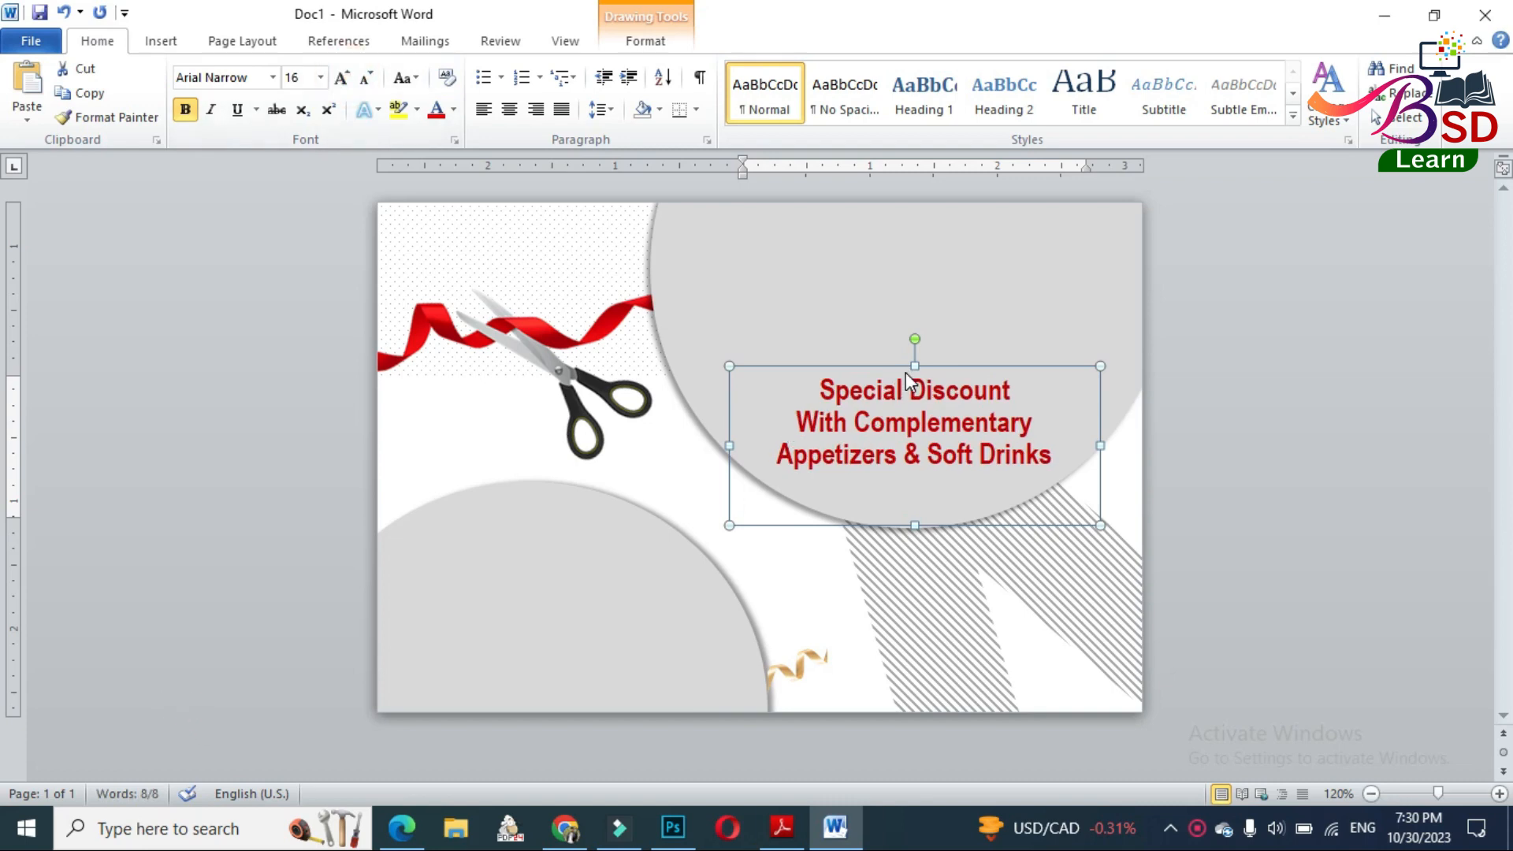
{"action": "left_click_drag", "start_coordinate": [902, 367], "coordinate": [902, 384]}
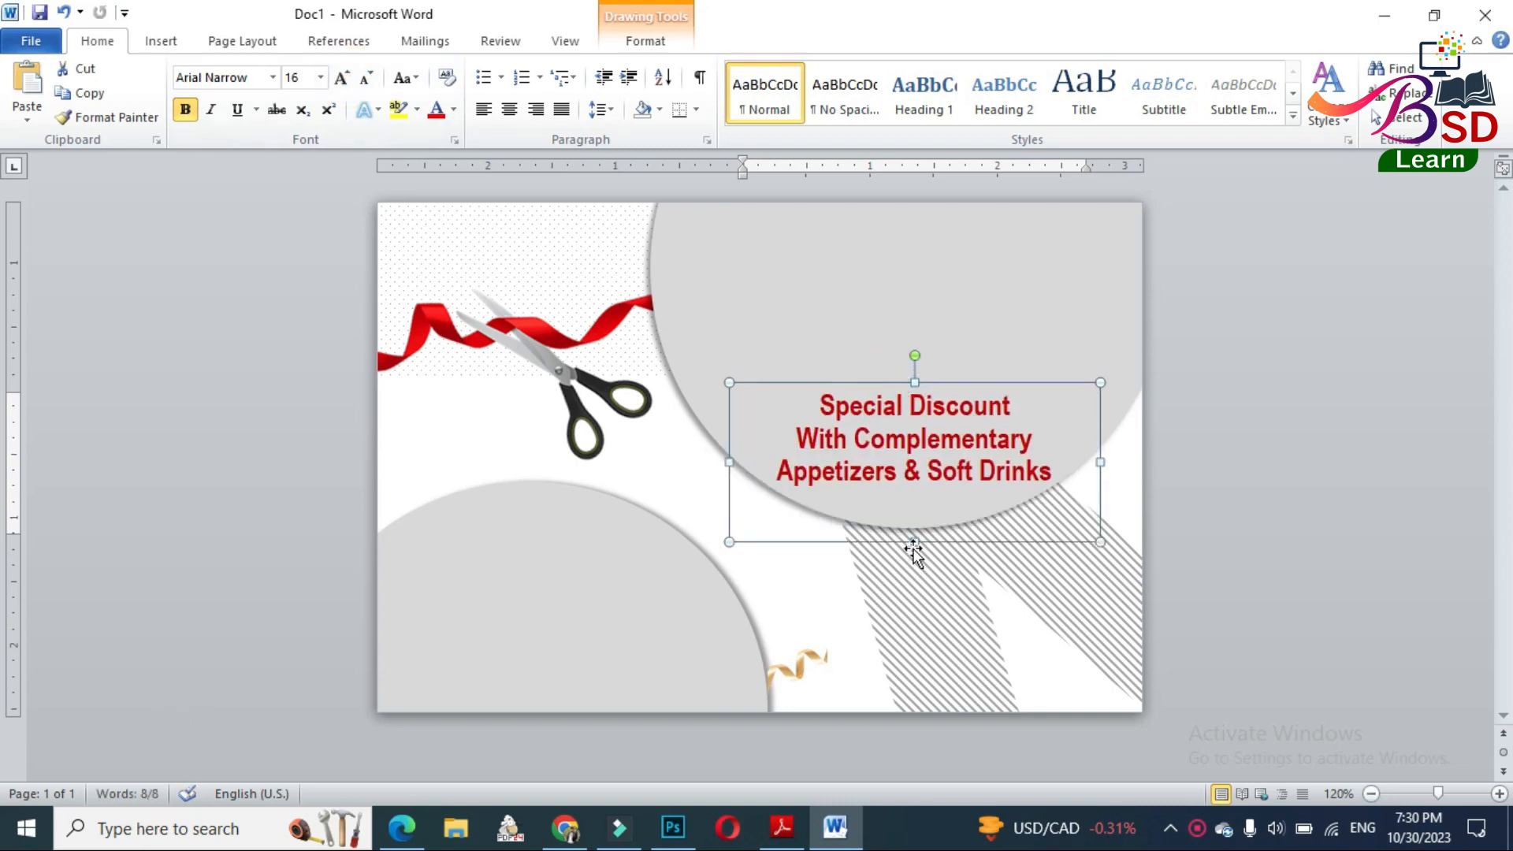
{"action": "left_click_drag", "start_coordinate": [914, 536], "coordinate": [914, 513]}
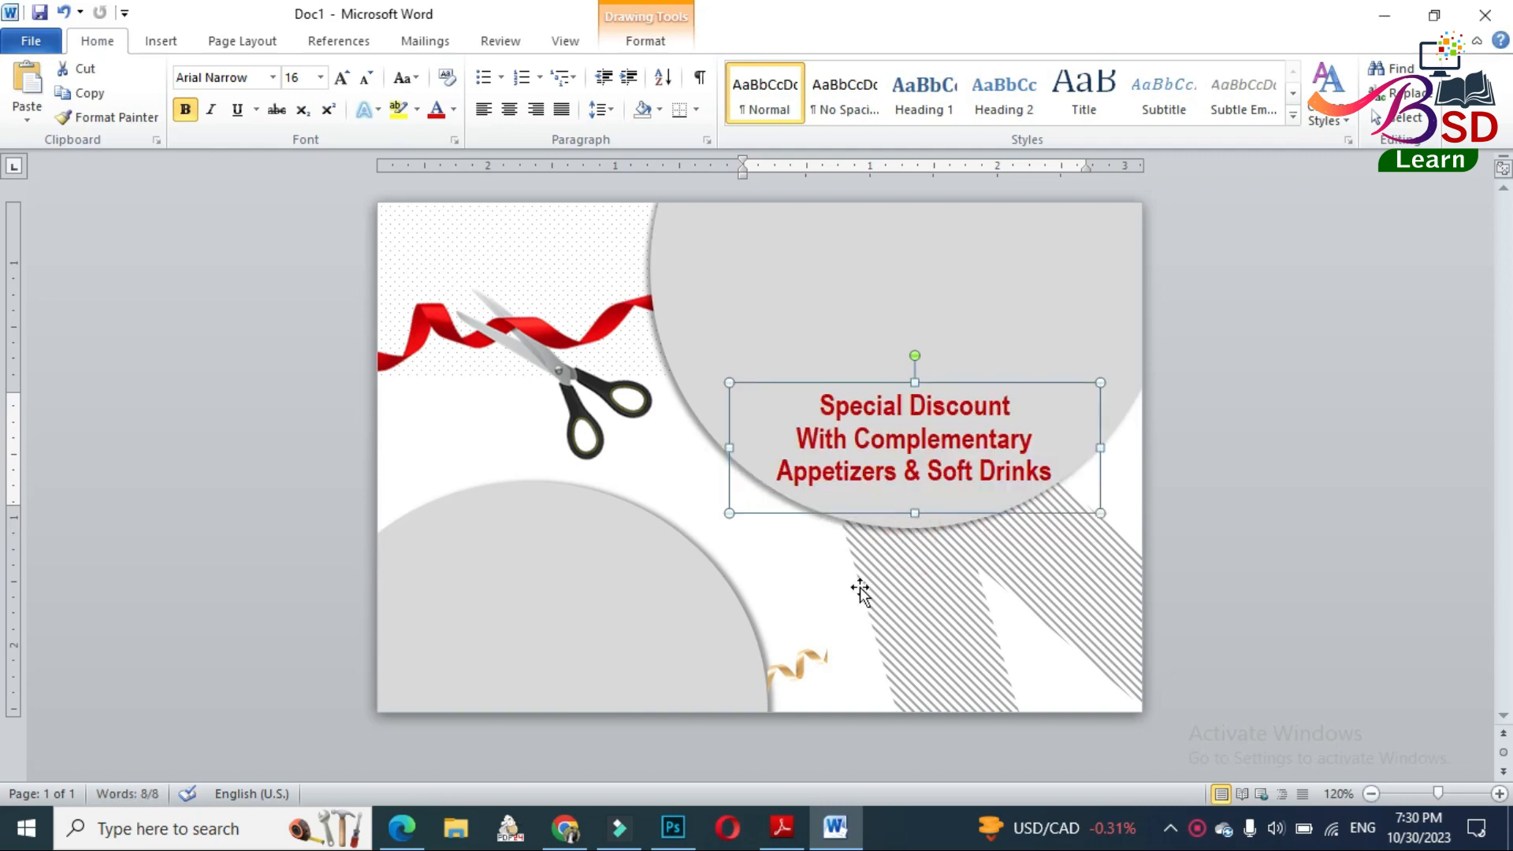
Delete the small gold ribbon beside the lower-left circle.
{"action": "left_click", "coordinate": [811, 656]}
{"action": "key", "text": "Delete"}
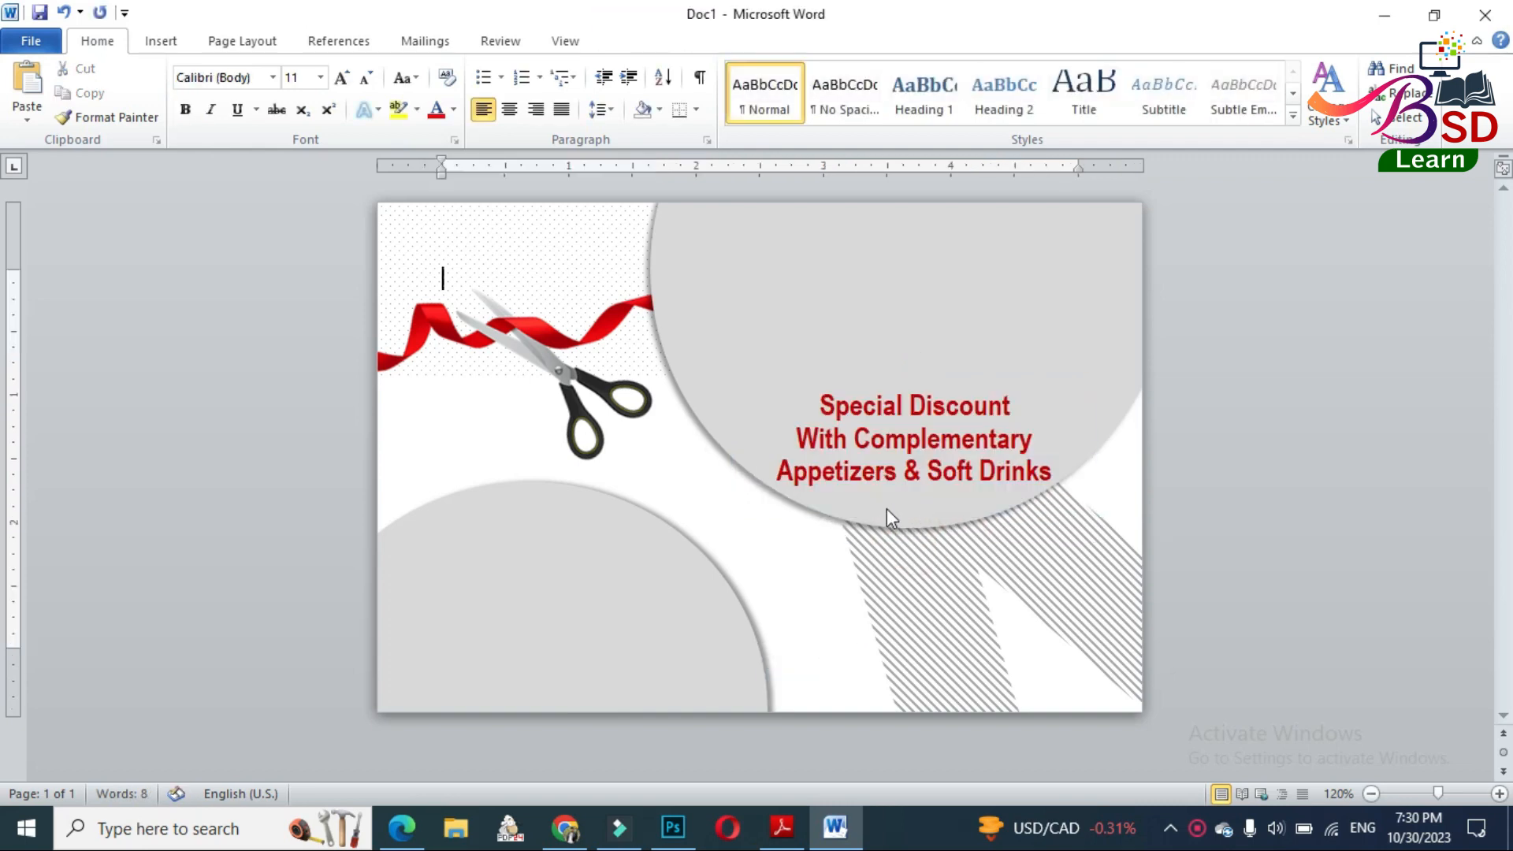
{"action": "left_click", "coordinate": [1218, 423]}
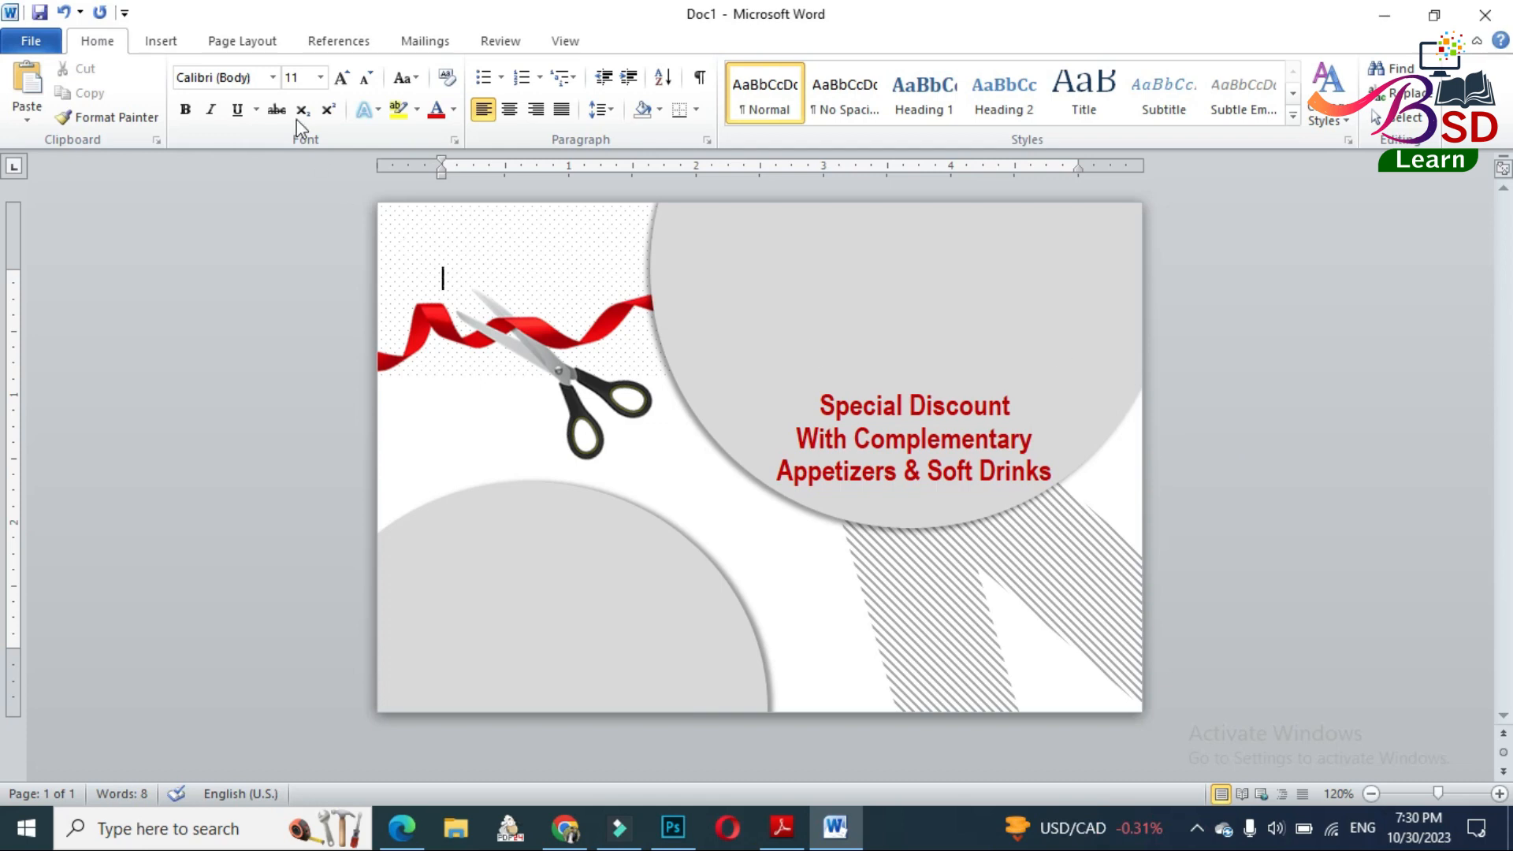
Duplicate the Special Discount text box and place the copy at the top of the large circle.
{"action": "left_click", "coordinate": [160, 41]}
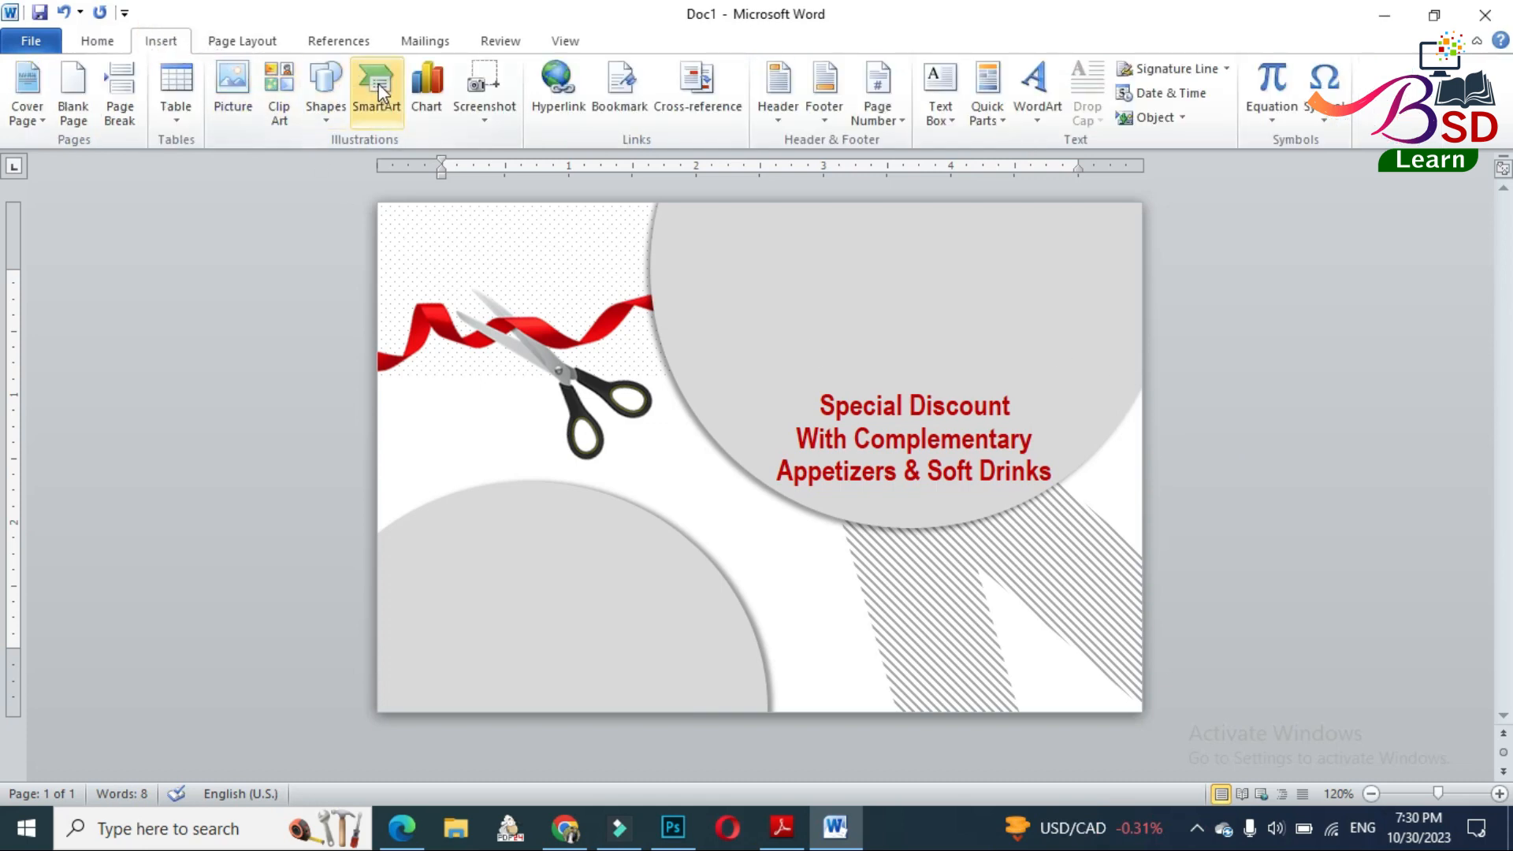
{"action": "left_click", "coordinate": [939, 434]}
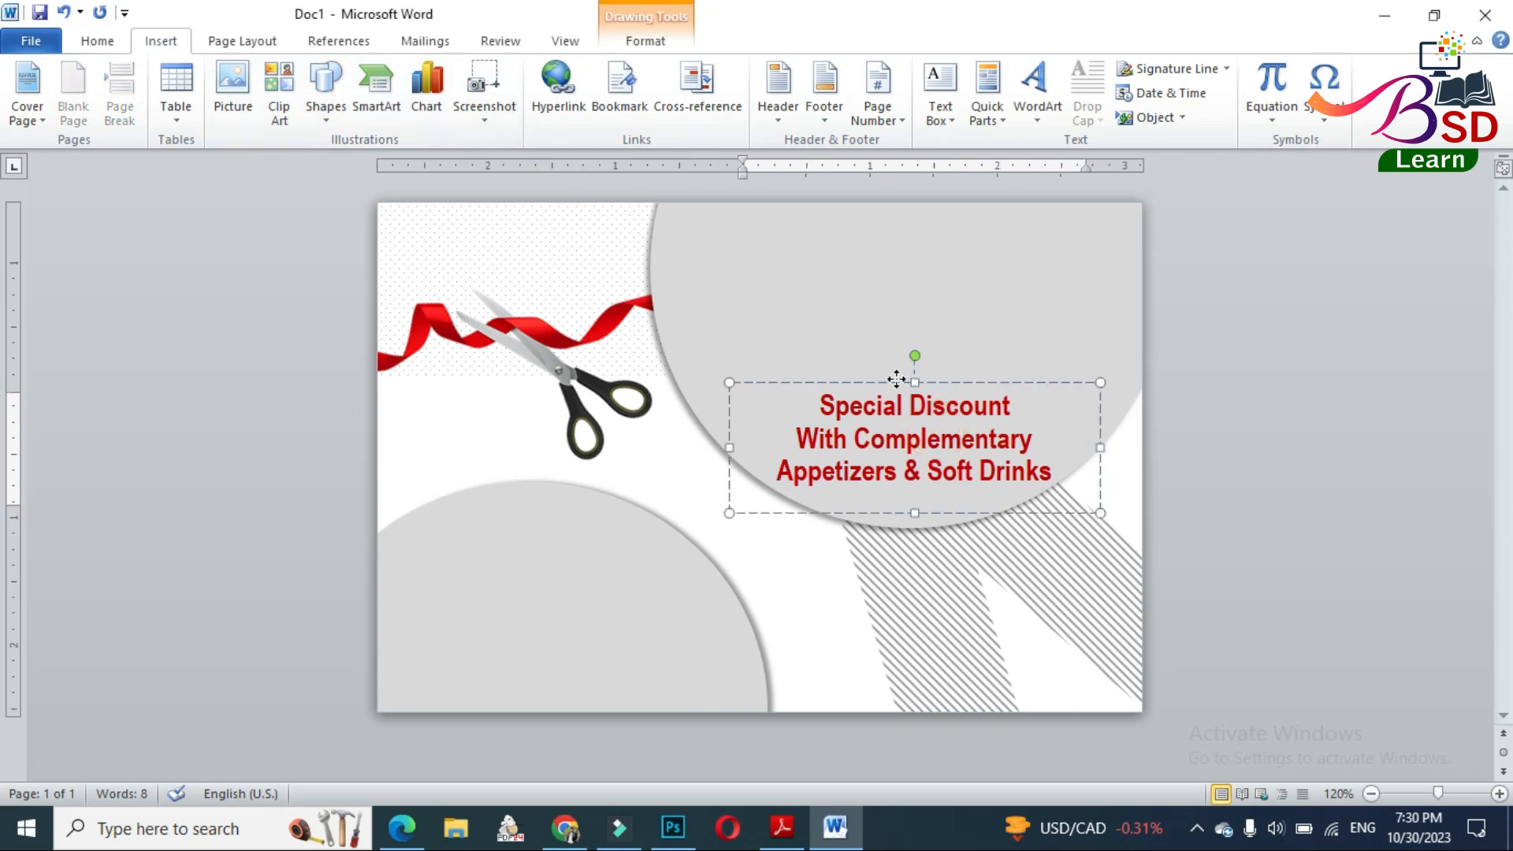
{"action": "right_click", "coordinate": [898, 382]}
{"action": "left_click", "coordinate": [971, 423]}
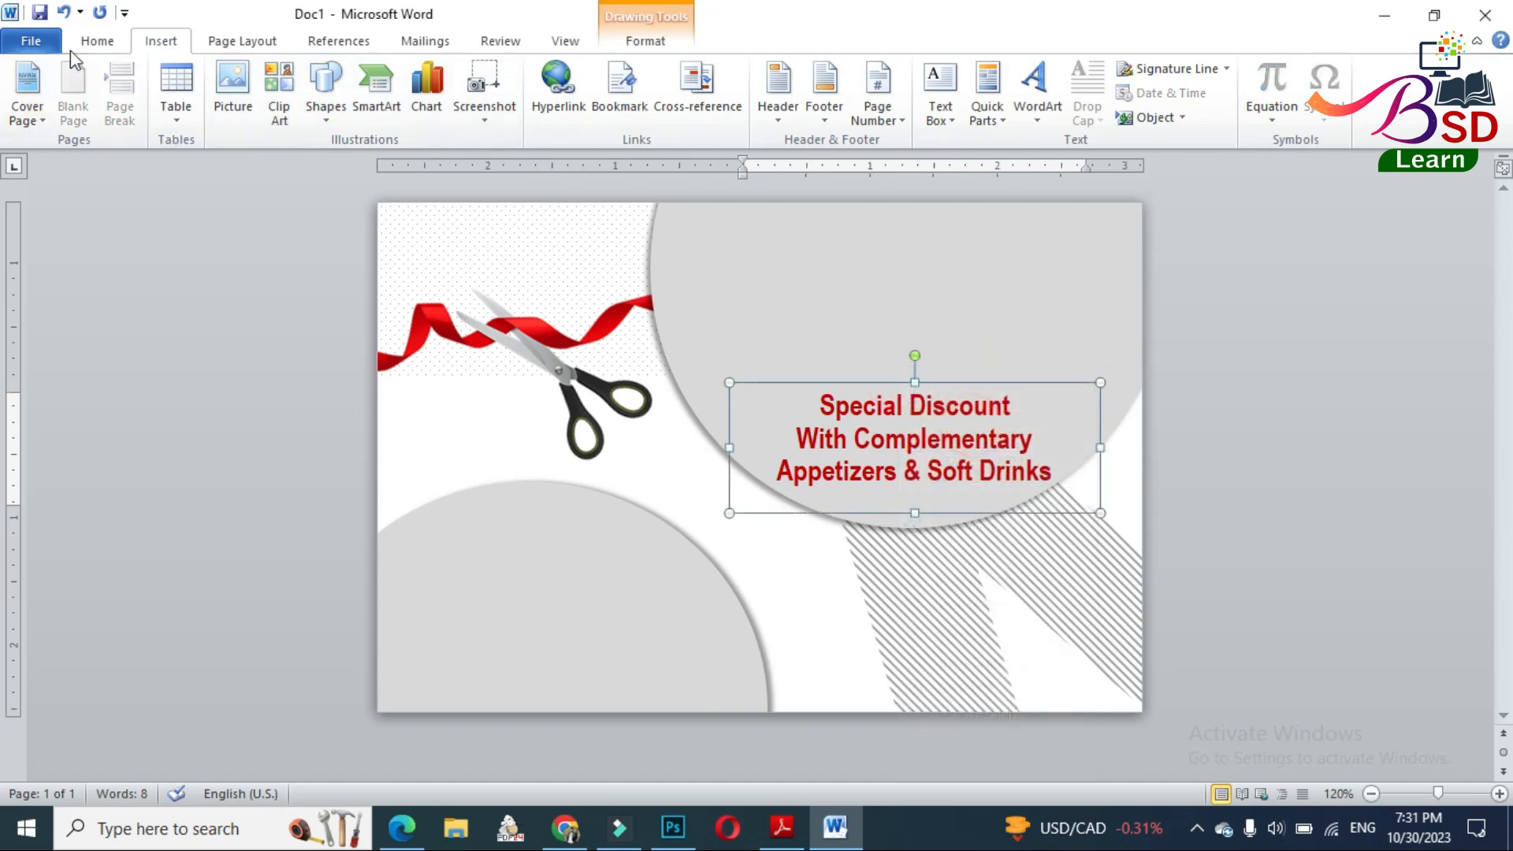
{"action": "left_click", "coordinate": [97, 40]}
{"action": "left_click", "coordinate": [27, 82]}
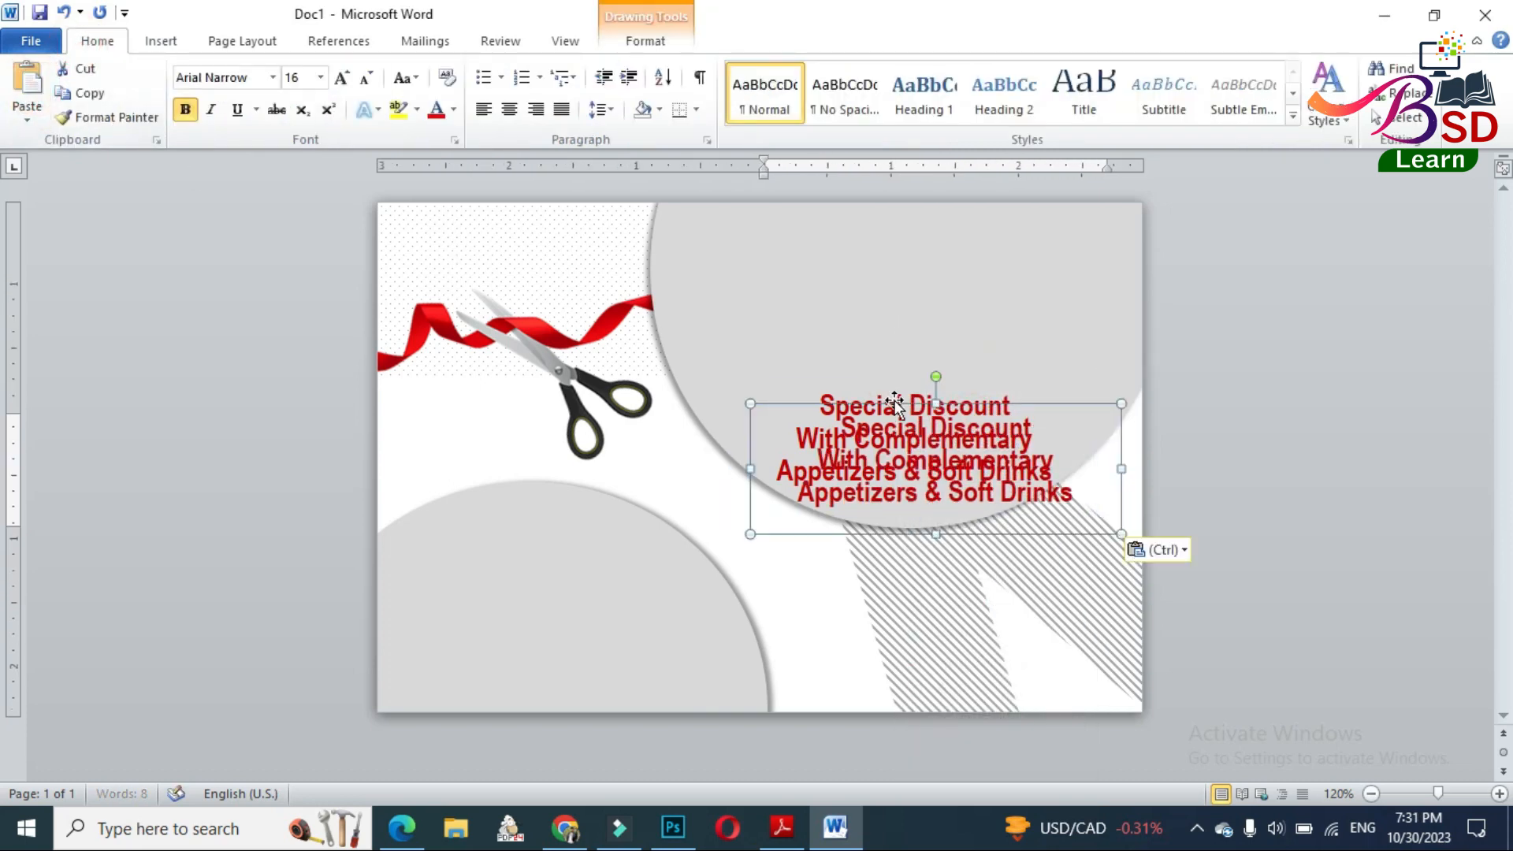
{"action": "left_click_drag", "start_coordinate": [895, 404], "coordinate": [936, 307]}
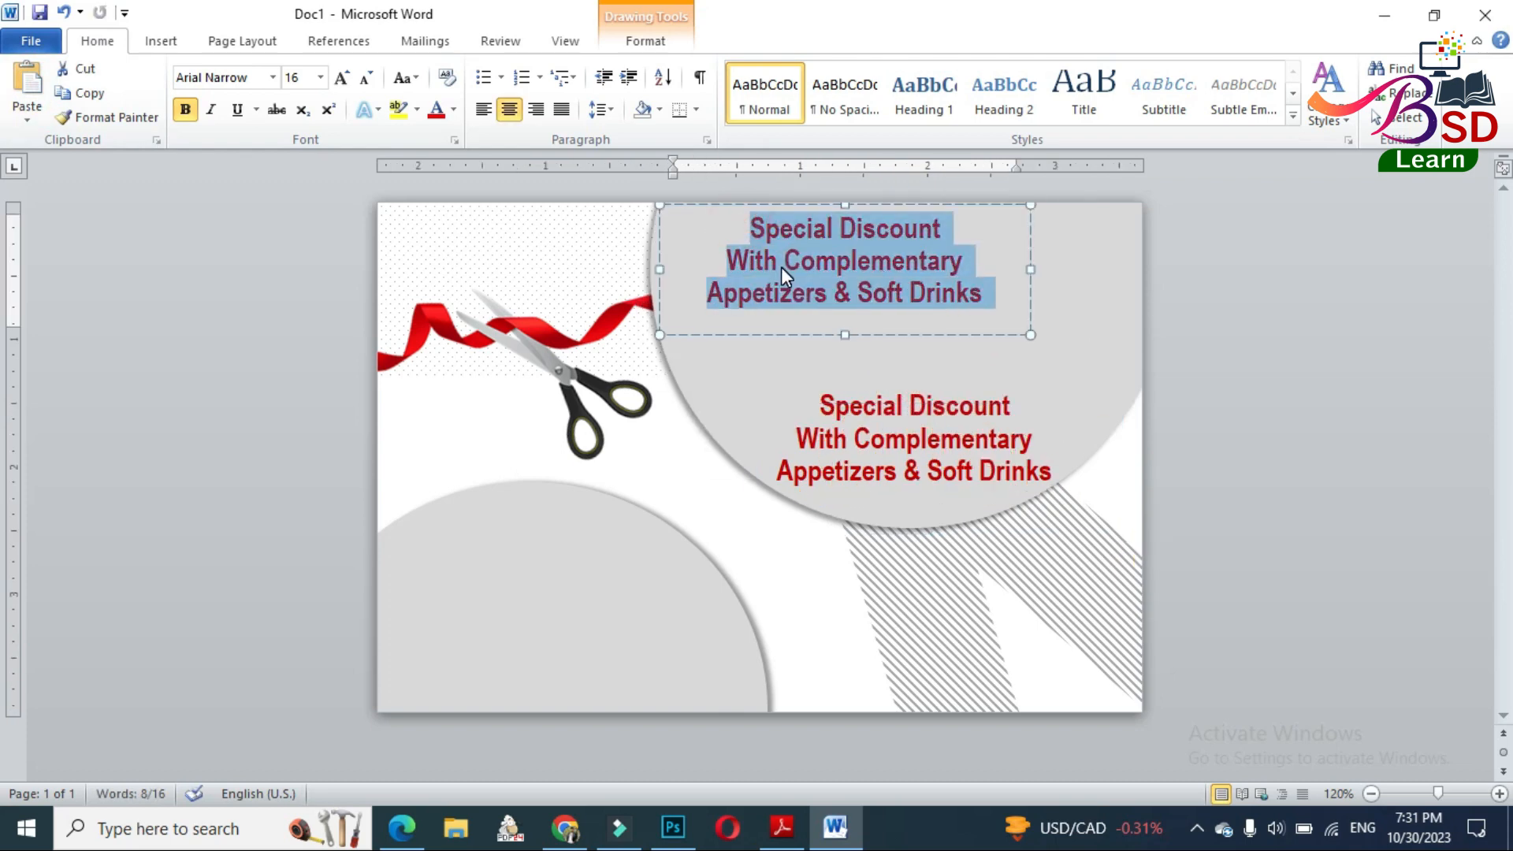
Replace the text in the duplicated text box with "Cordially invites".
{"action": "type", "text": "cordi"}
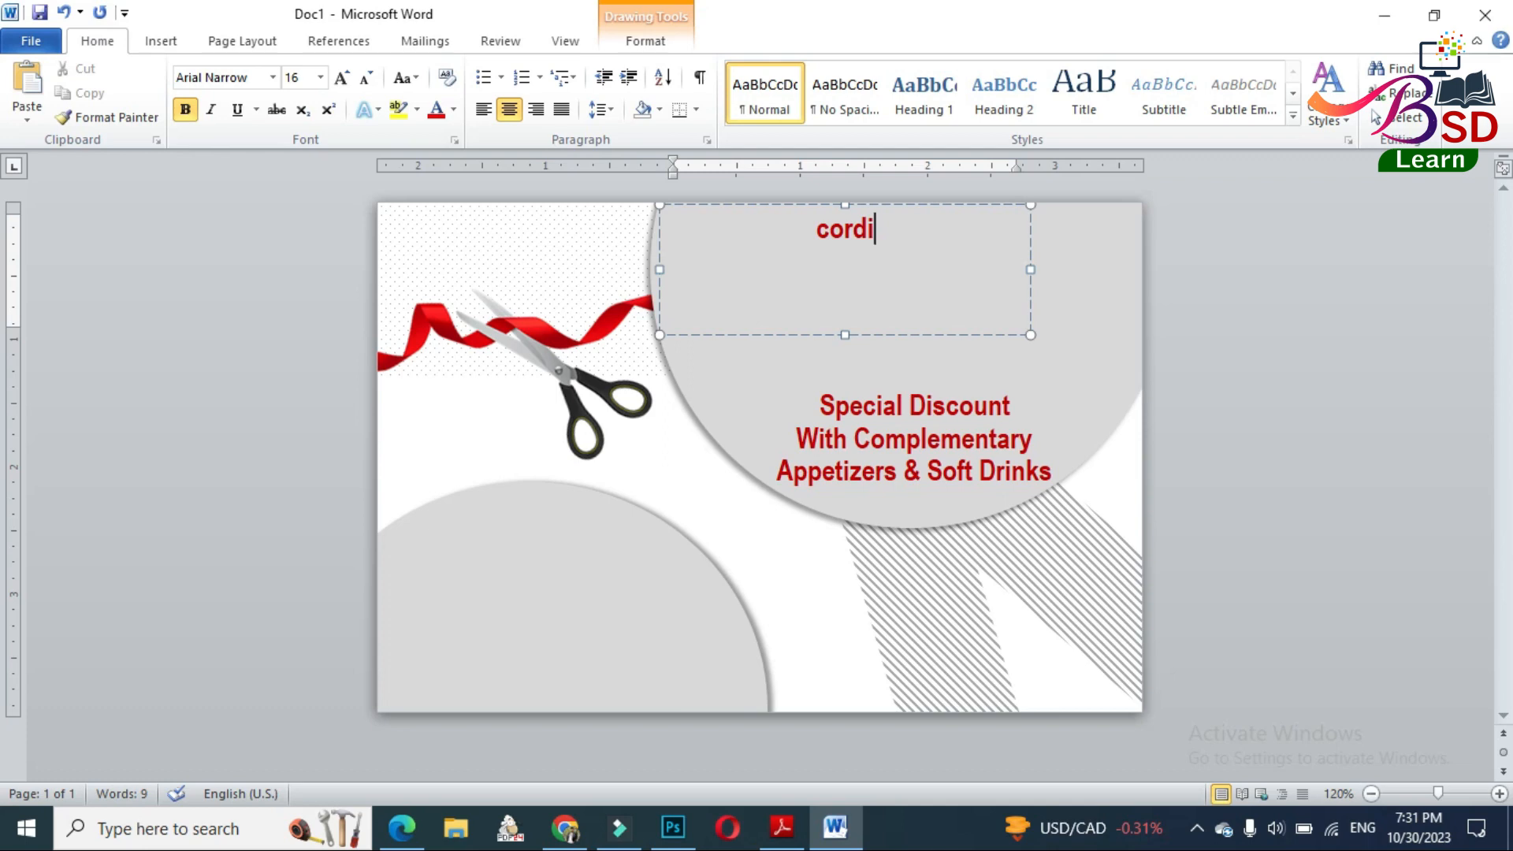
{"action": "type", "text": "ally invites"}
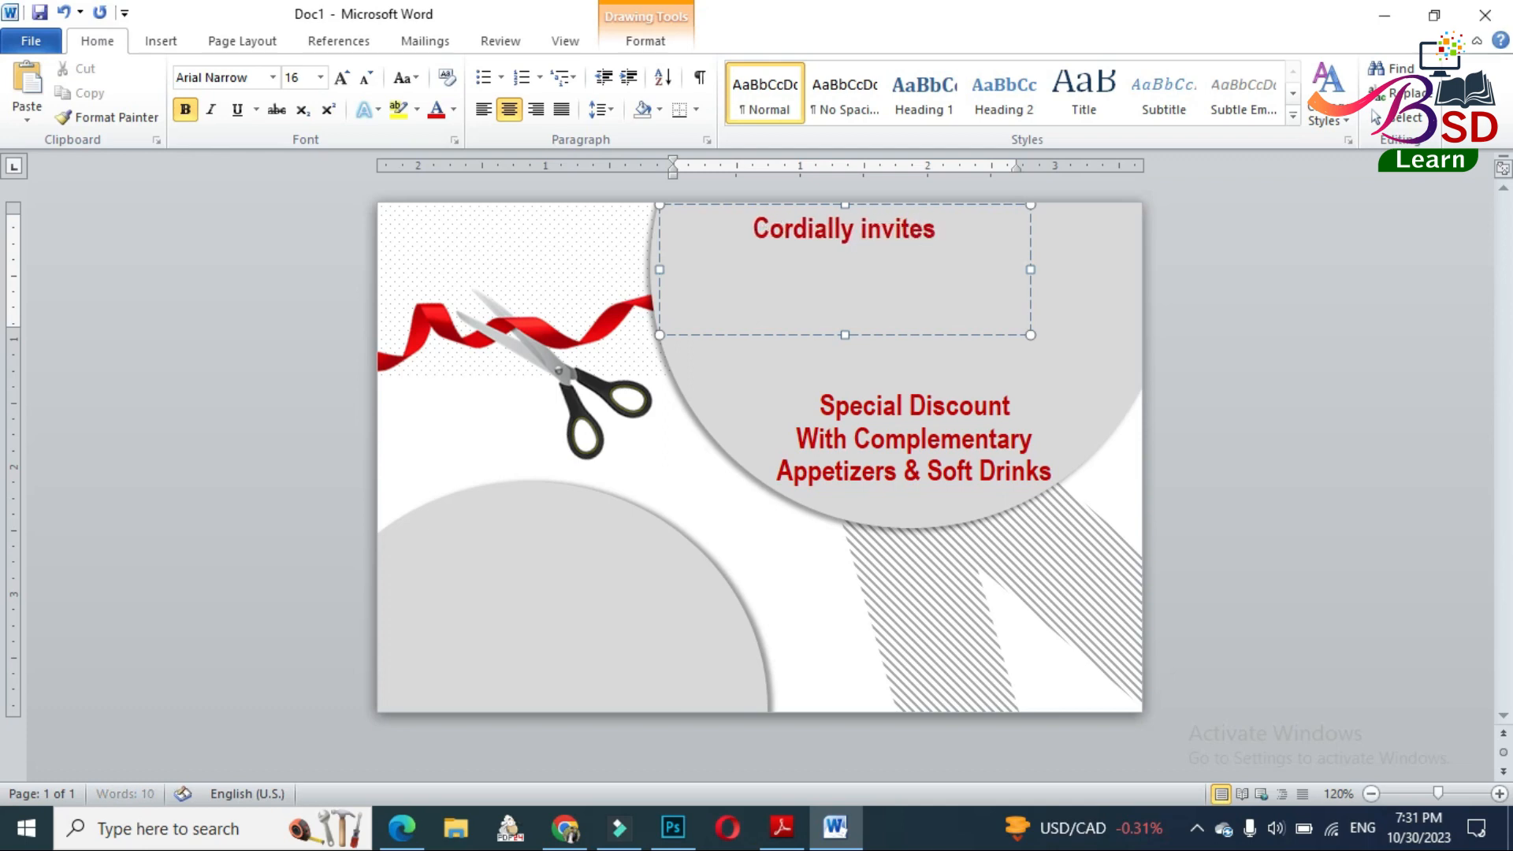